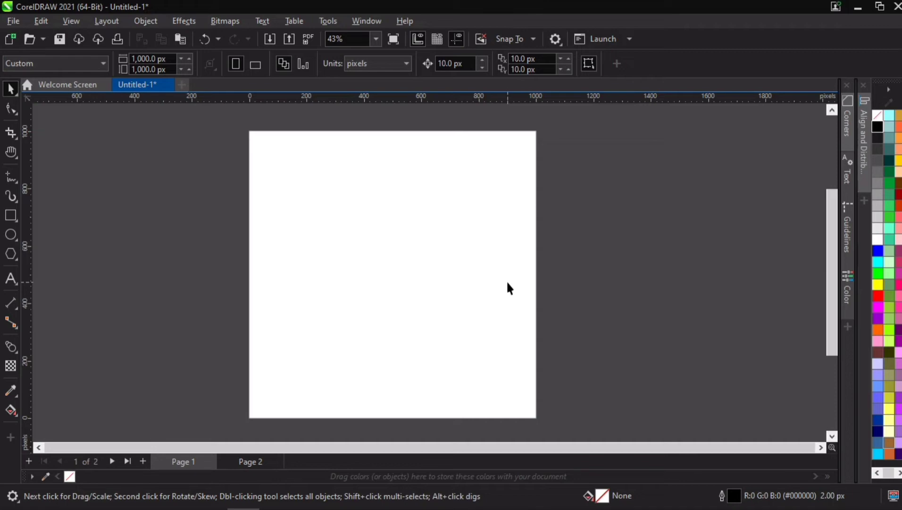
- Import the handwritten letter sketch photo from the desktop, scale it to about 355 × 471 px and centre it on the page
left_click(858, 7)
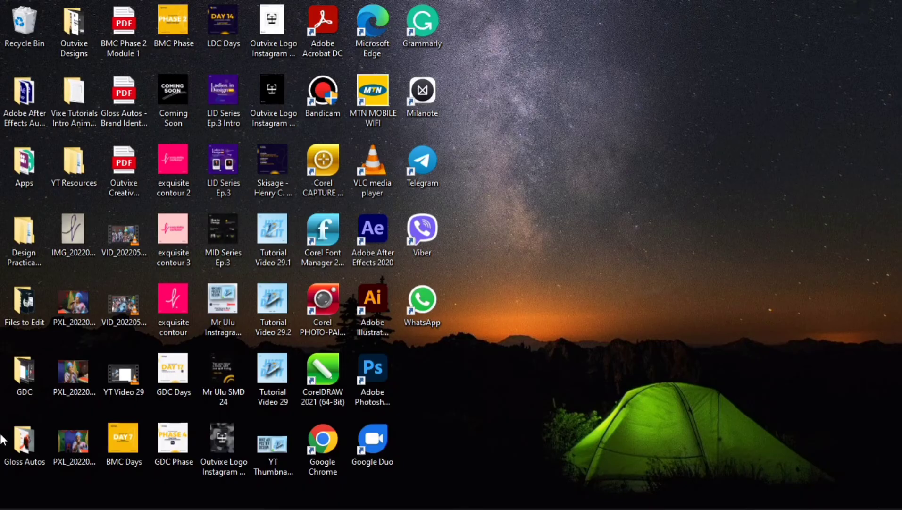
left_click_drag(84, 234, 379, 278)
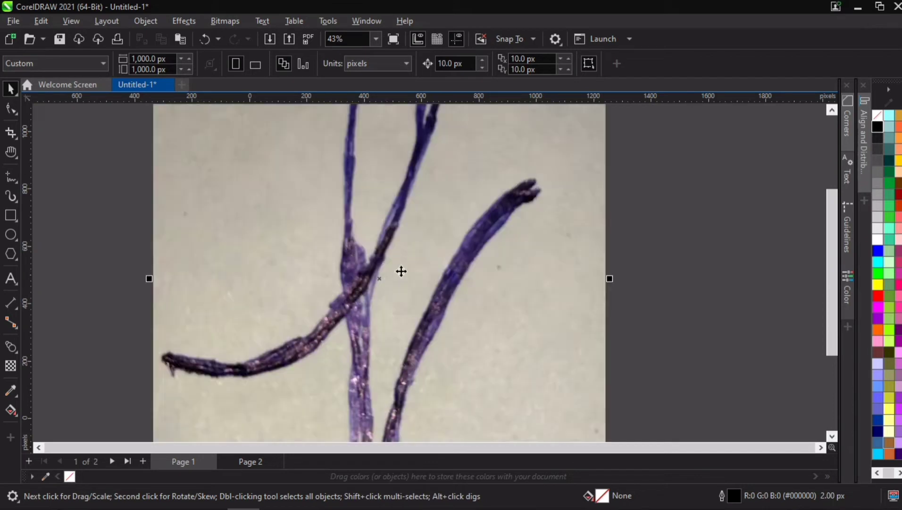
left_click_drag(444, 190, 407, 386)
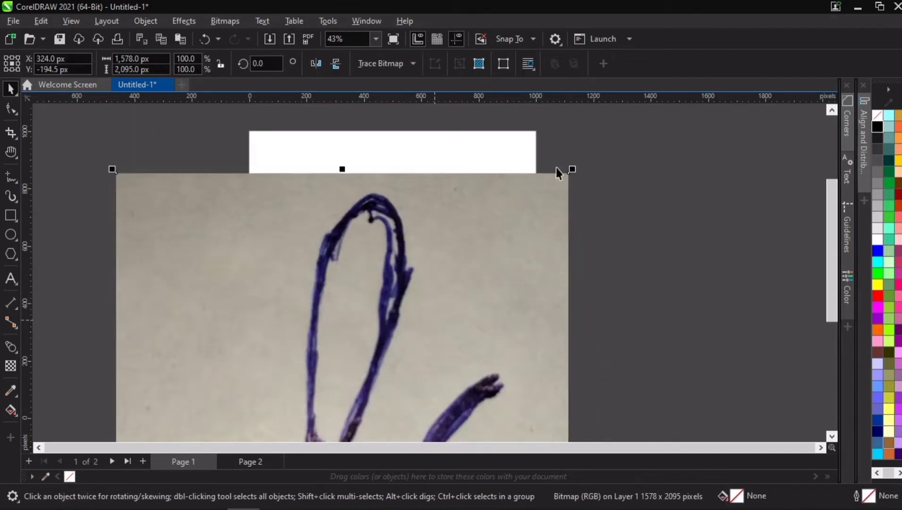
left_click_drag(572, 169, 447, 334)
left_click_drag(405, 389, 455, 118)
left_click_drag(491, 161, 496, 225)
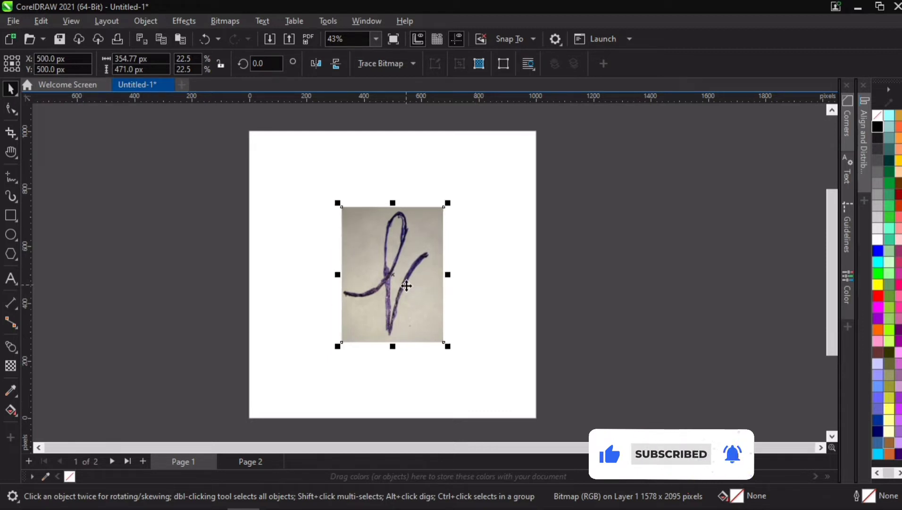
- Examine the strokes of the sketch up close, including the curved tail, the tall loop and the rising stroke
scroll(394, 282, "up", 3)
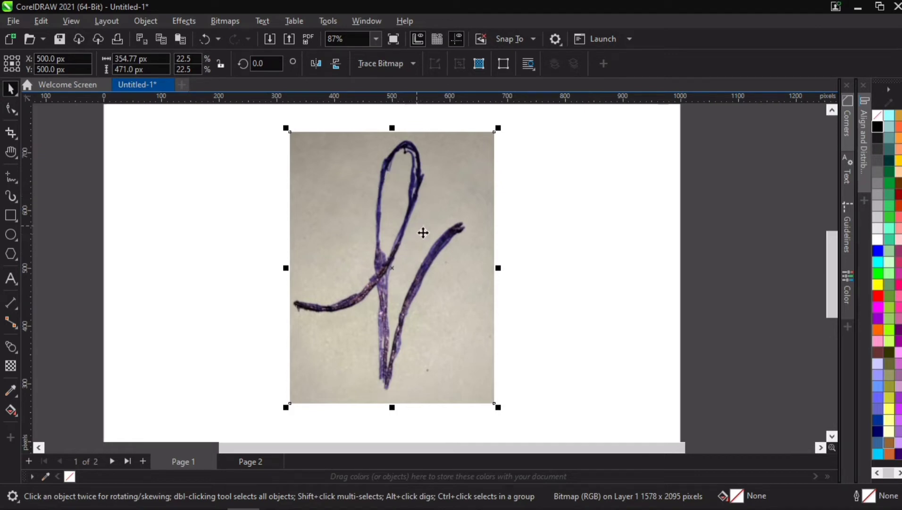
scroll(365, 282, "up", 2)
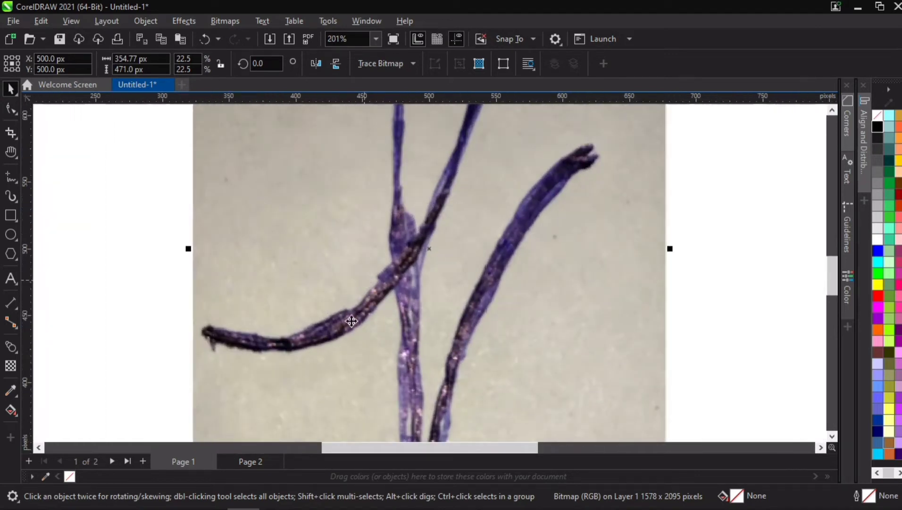
scroll(364, 282, "down", 2)
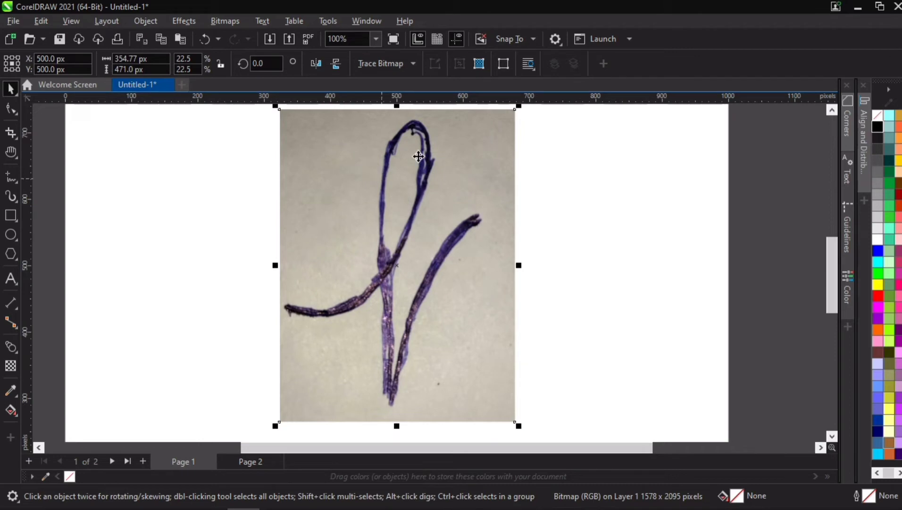
scroll(338, 296, "up", 1)
scroll(338, 290, "up", 1)
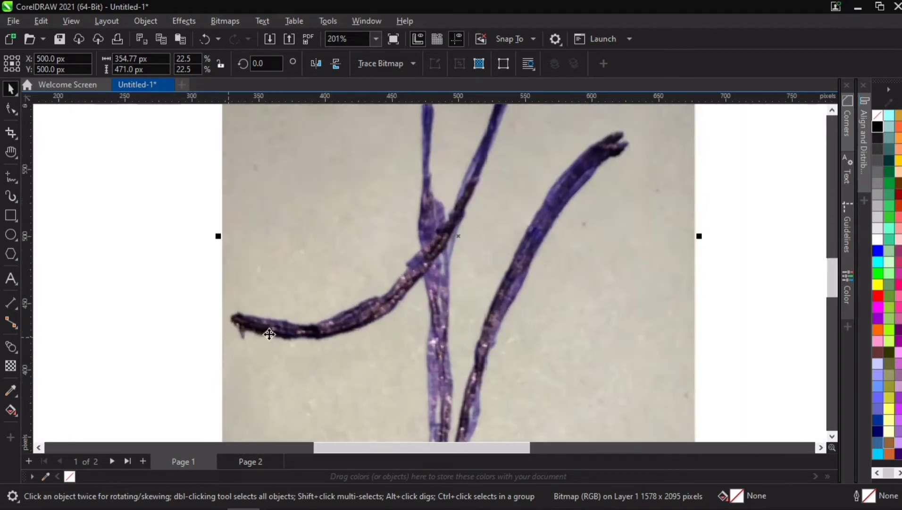
scroll(437, 275, "down", 1)
scroll(436, 275, "down", 1)
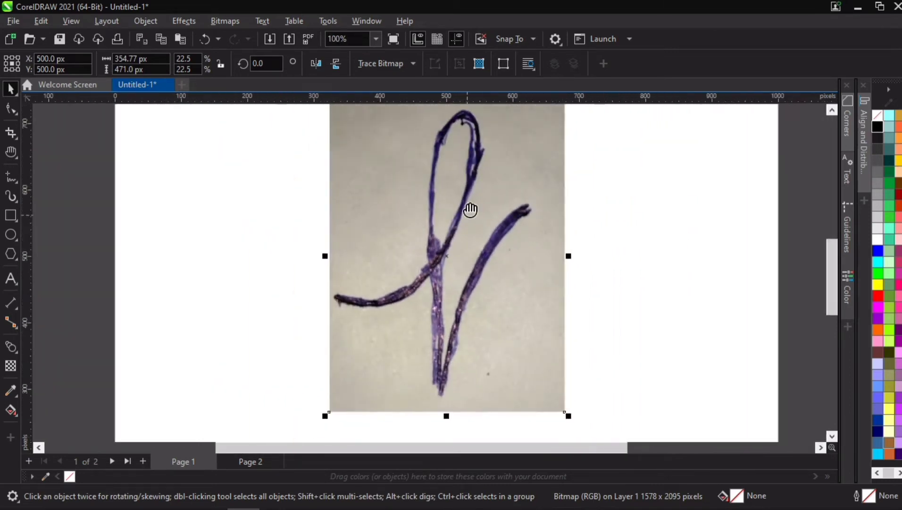
key("h")
left_click_drag(468, 214, 438, 236)
key("space")
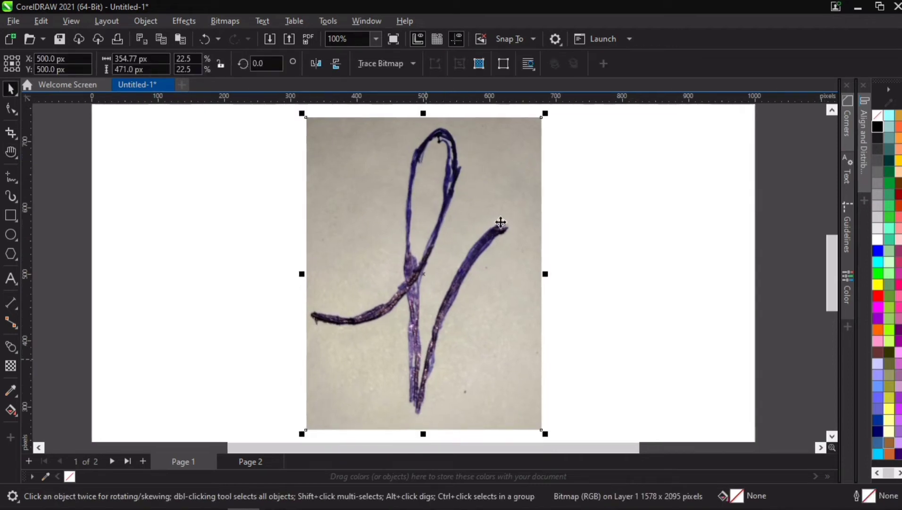
scroll(491, 248, "down", 2)
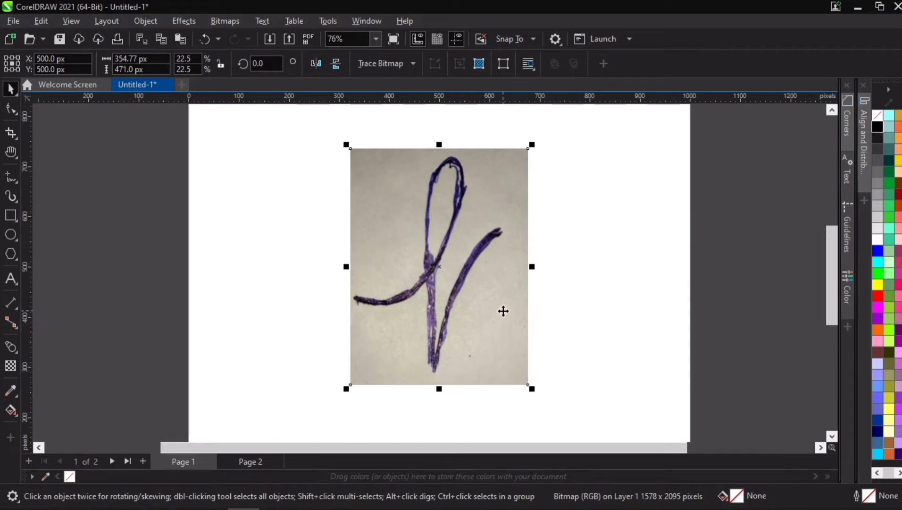
scroll(490, 202, "up", 3)
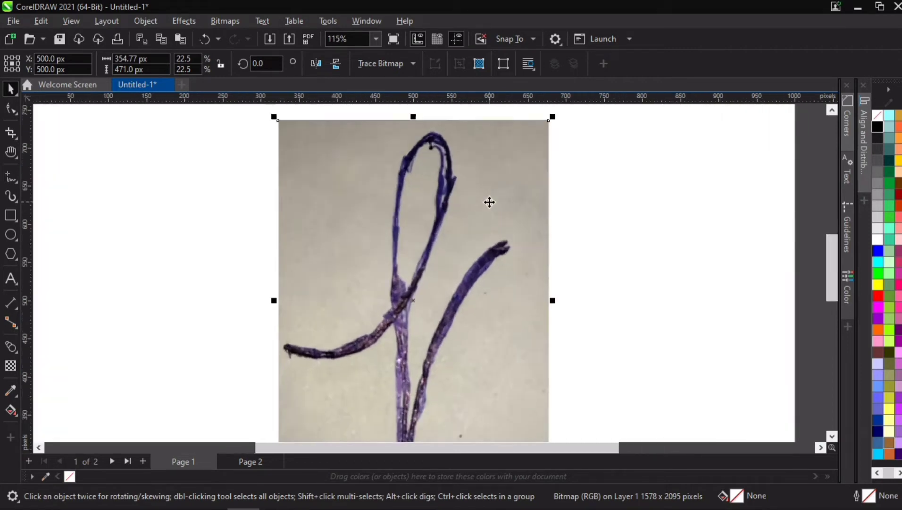
- Enlarge the sketch photo from its centre to about 391 × 519 px
scroll(489, 202, "down", 5)
scroll(505, 184, "up", 1)
mouse_move(527, 151)
left_mouse_down()
mouse_move(548, 151)
mouse_move(538, 140)
left_mouse_up()
scroll(484, 198, "up", 3)
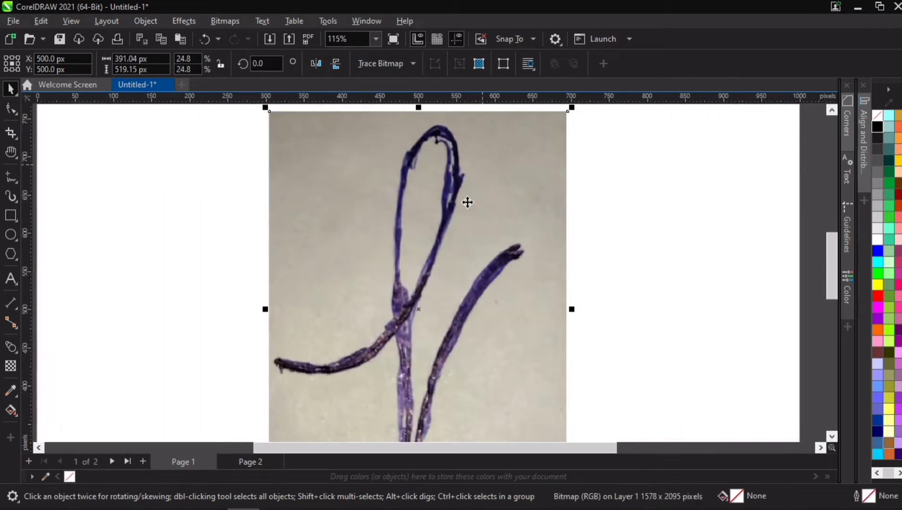
scroll(457, 232, "down", 1)
key("h")
left_click_drag(485, 284, 473, 265)
scroll(479, 255, "down", 1)
key("space")
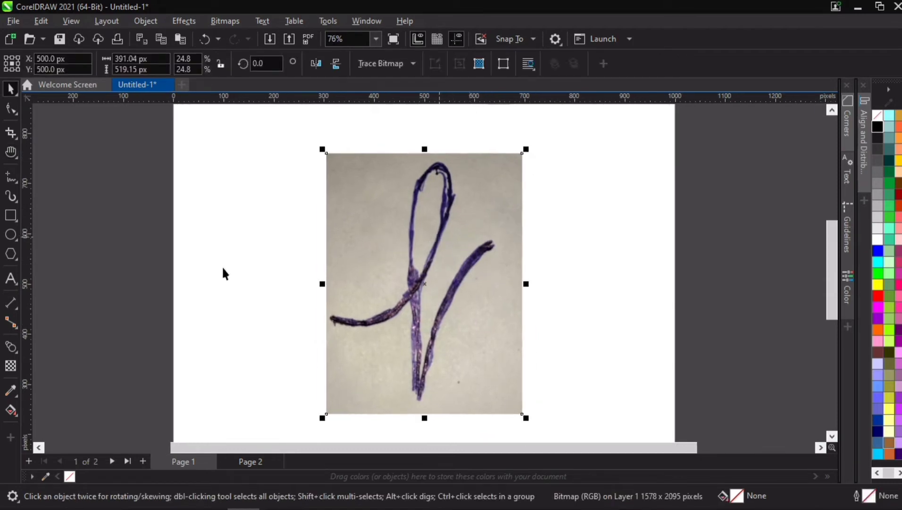
- Apply a uniform transparency of 80 to the sketch photo
left_click(11, 365)
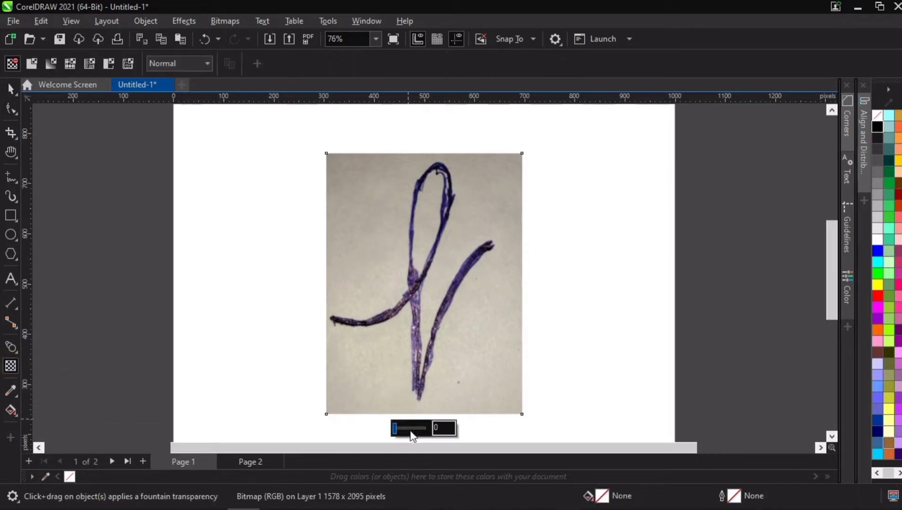
left_click(418, 427)
double_click(448, 428)
type("80")
key("Return")
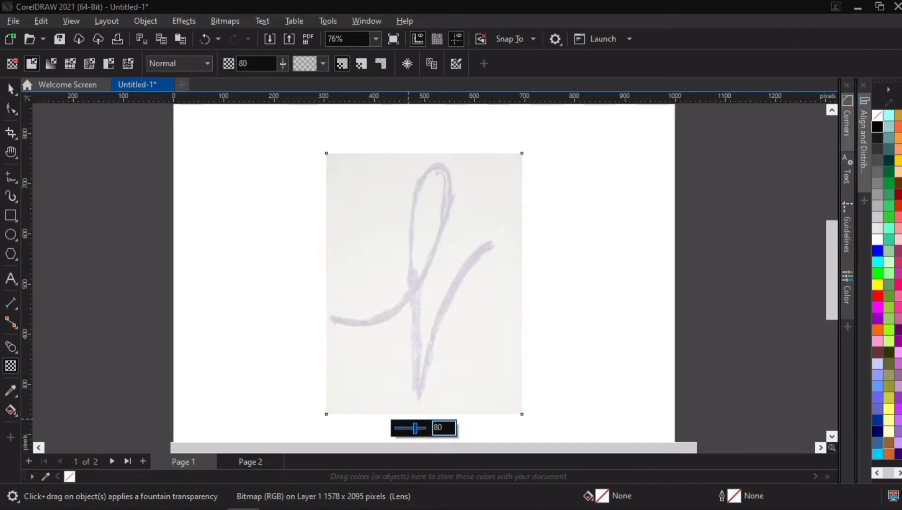
left_click(11, 88)
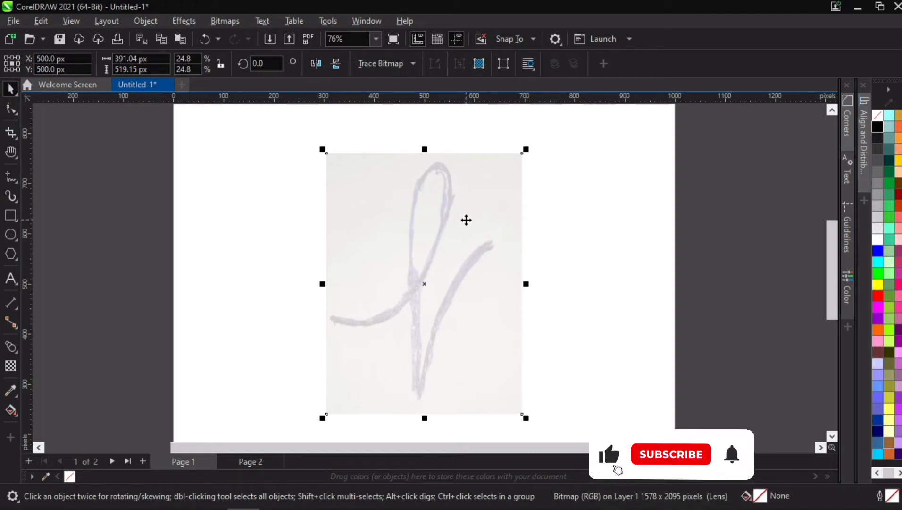
key("h")
left_click_drag(469, 224, 456, 197)
key("space")
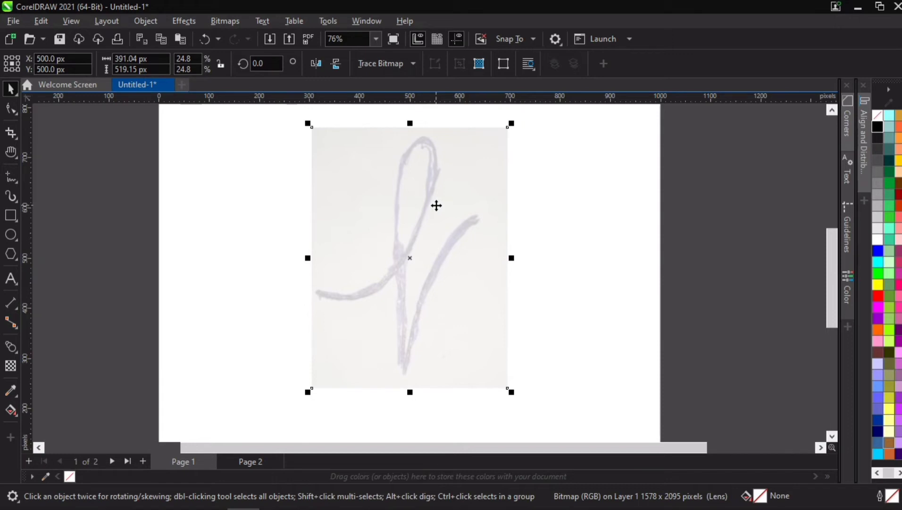
left_click(13, 348)
left_click(36, 347)
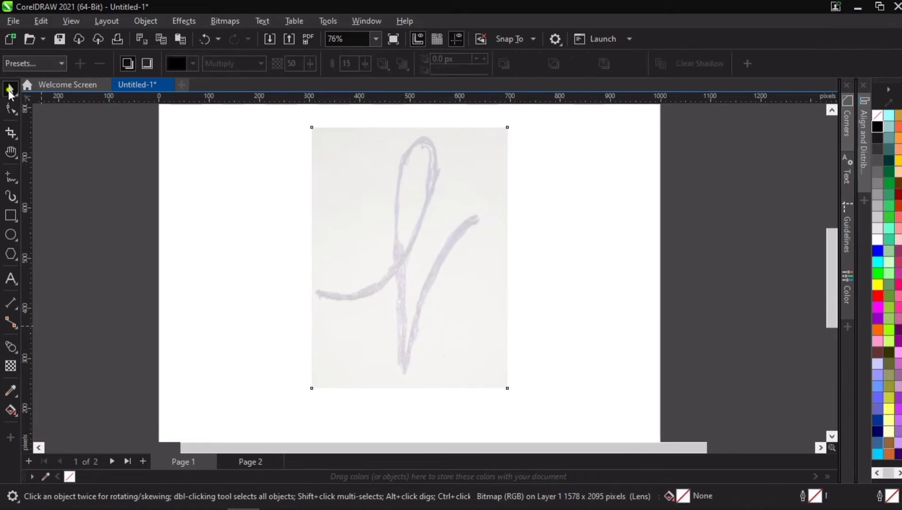
left_click(10, 89)
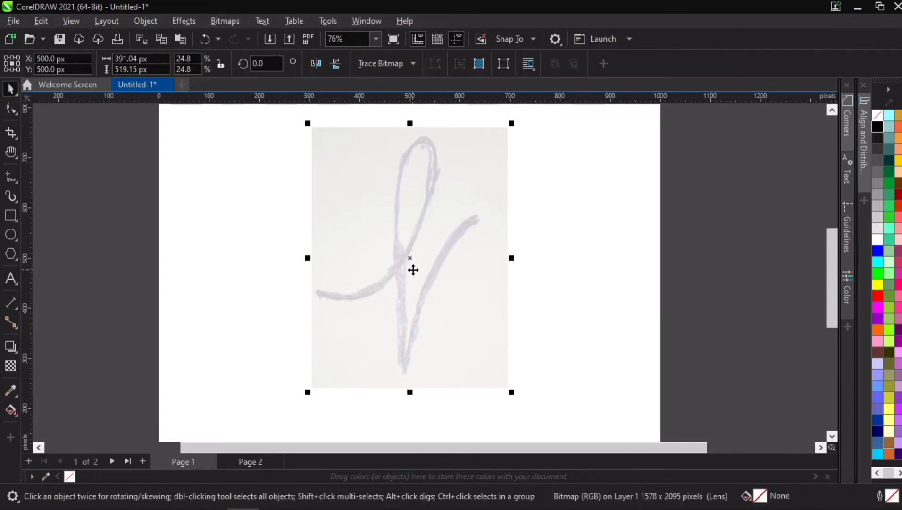
- Lock the faded sketch photo in place and deselect it
right_click(423, 222)
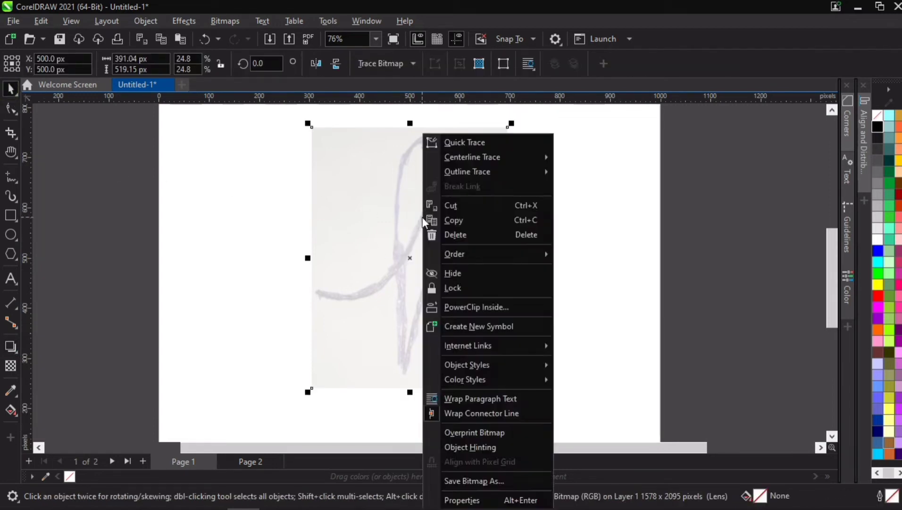
left_click(473, 287)
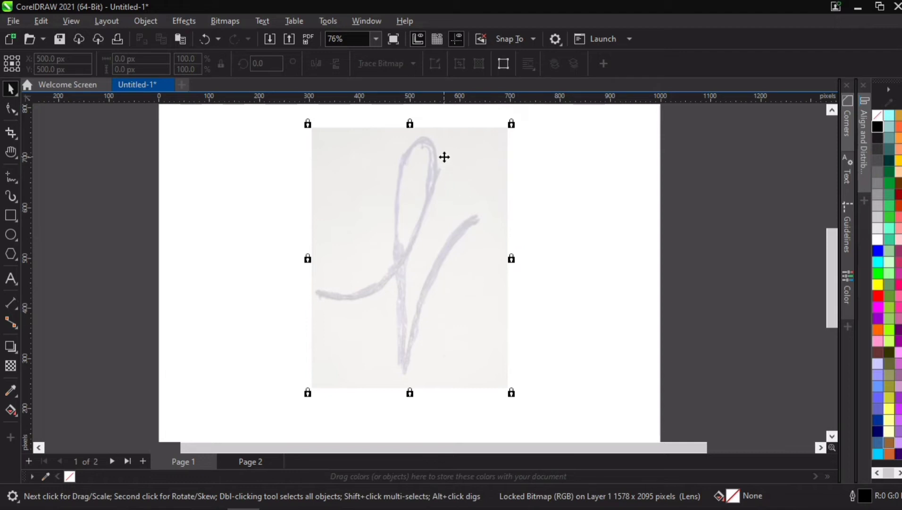
left_click(611, 171)
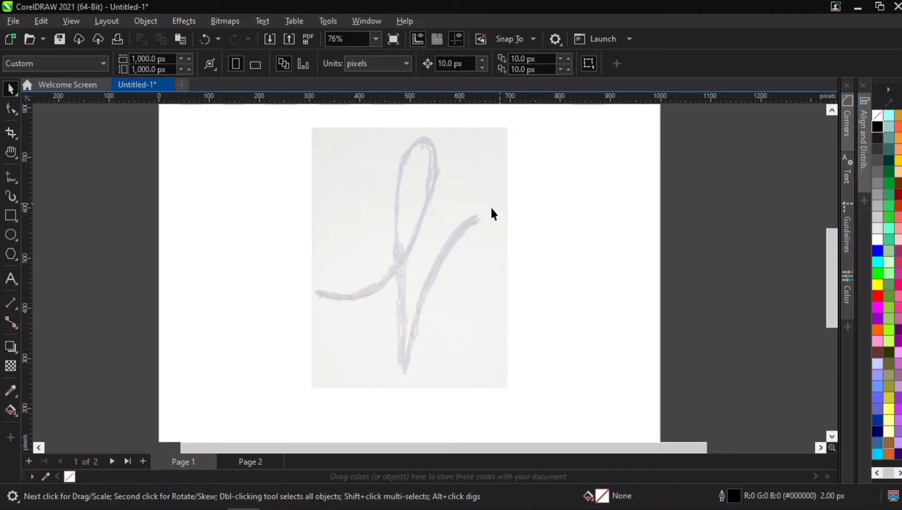
- Trace the sketch's curved tail and tall upper loop with the Bézier tool, starting at the tail's outer end
scroll(440, 184, "up", 1)
scroll(439, 184, "up", 1)
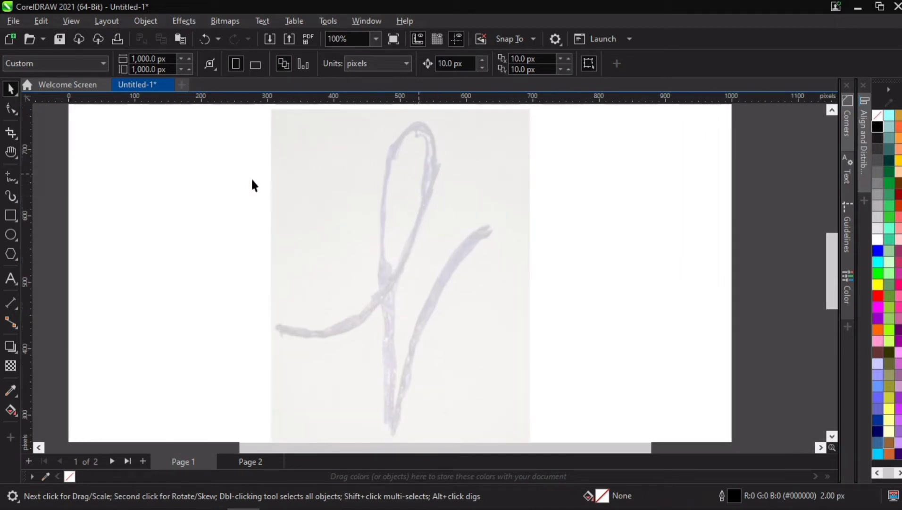
left_click(11, 178)
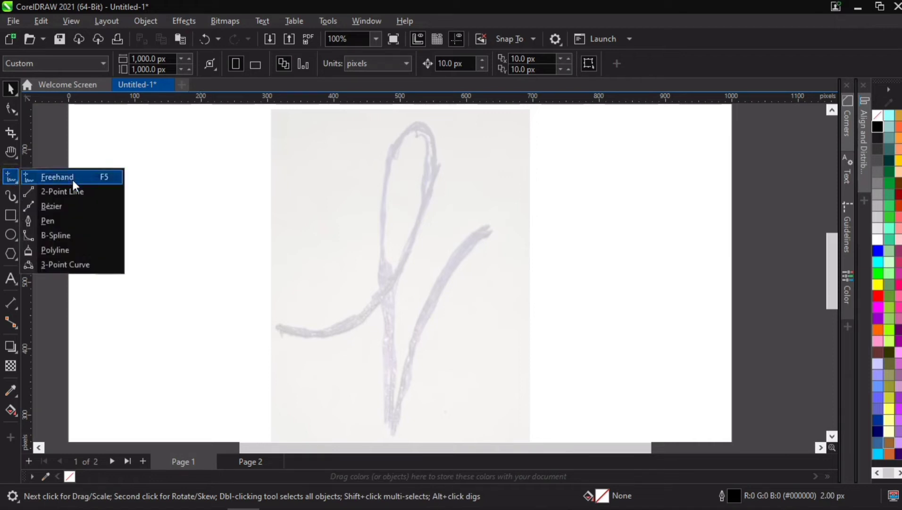
left_click(53, 205)
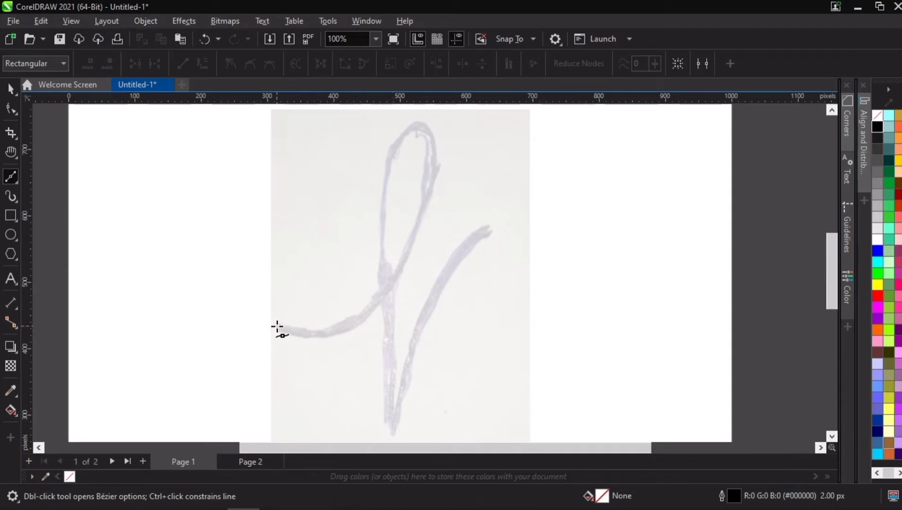
left_click(278, 326)
left_click_drag(357, 320, 390, 290)
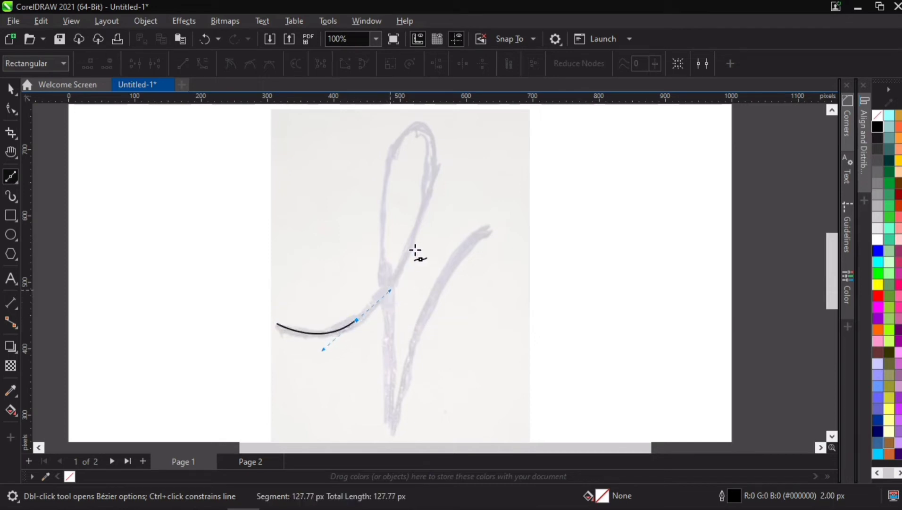
mouse_move(424, 206)
left_mouse_down()
mouse_move(429, 142)
mouse_move(418, 123)
left_mouse_up()
left_click_drag(388, 164, 384, 208)
- Continue the Bézier curve down the vertical stem to the sharp bottom point and start it up the rising stroke
left_click(385, 269)
left_click_drag(385, 330, 389, 366)
key("ctrl+z")
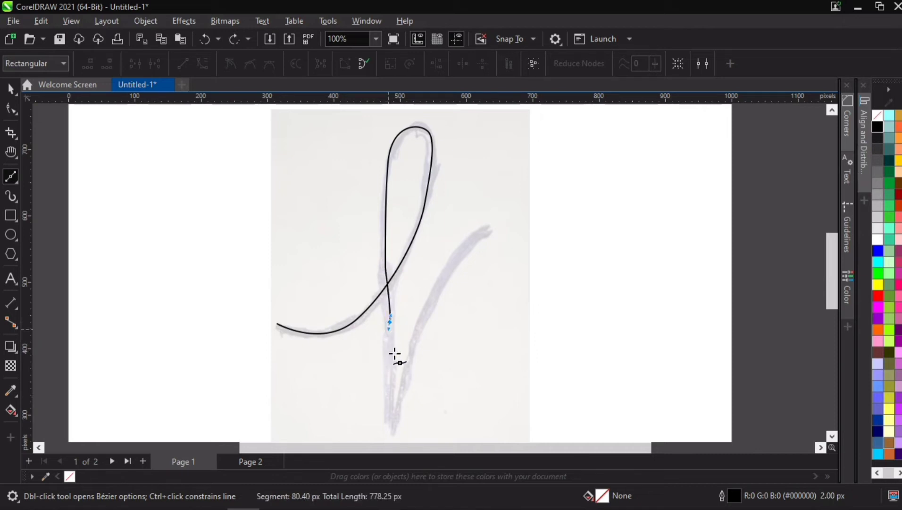
left_click(387, 299)
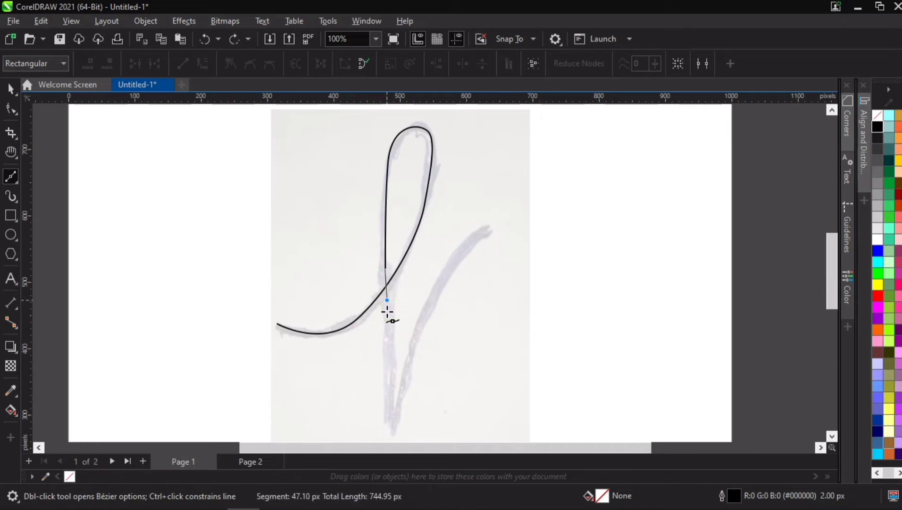
left_click(388, 353)
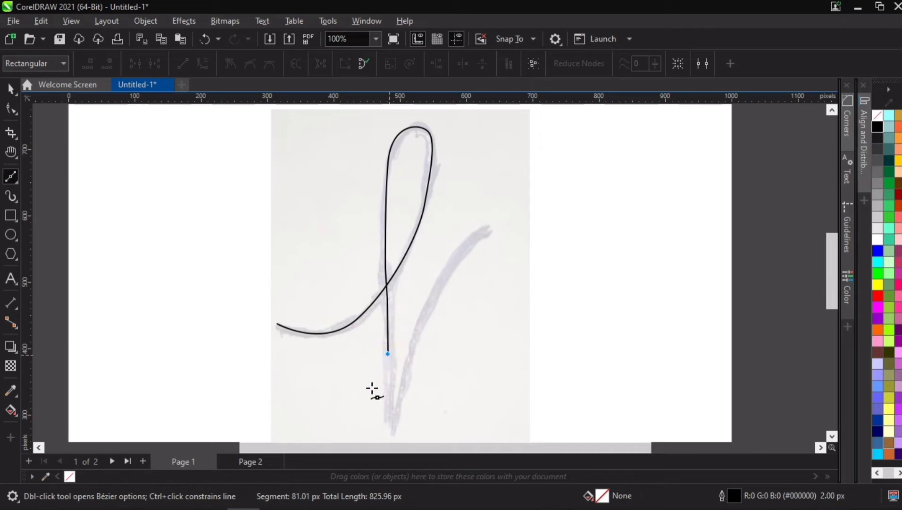
left_click(391, 412)
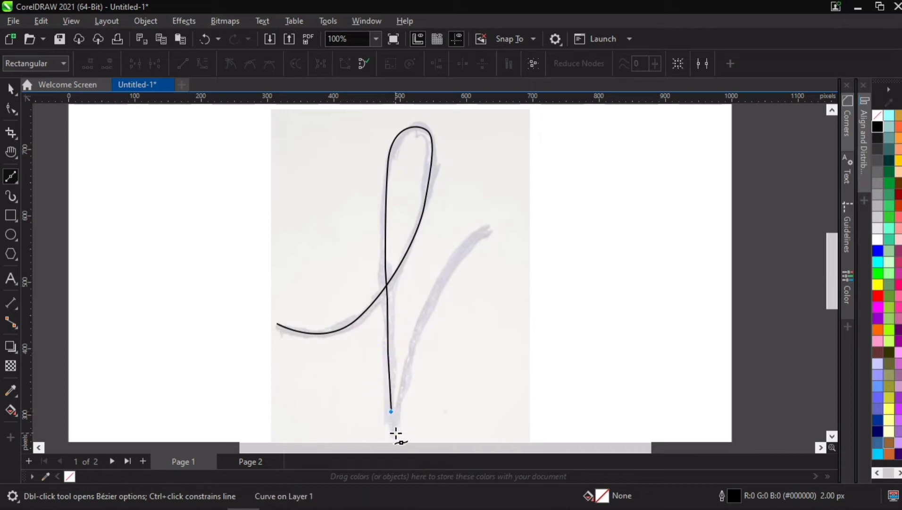
left_click(393, 433)
left_click_drag(400, 395, 406, 381)
- Try to trace the upper part of the rising stroke with curved Bézier segments
left_click_drag(424, 317, 448, 297)
left_click_drag(455, 259, 486, 237)
key("ctrl+z")
left_click_drag(453, 272, 461, 262)
key("ctrl+z")
key("ctrl+z")
left_click_drag(417, 333, 424, 326)
key("ctrl+z")
key("ctrl+z")
left_click_drag(444, 286, 550, 195)
left_click(493, 230)
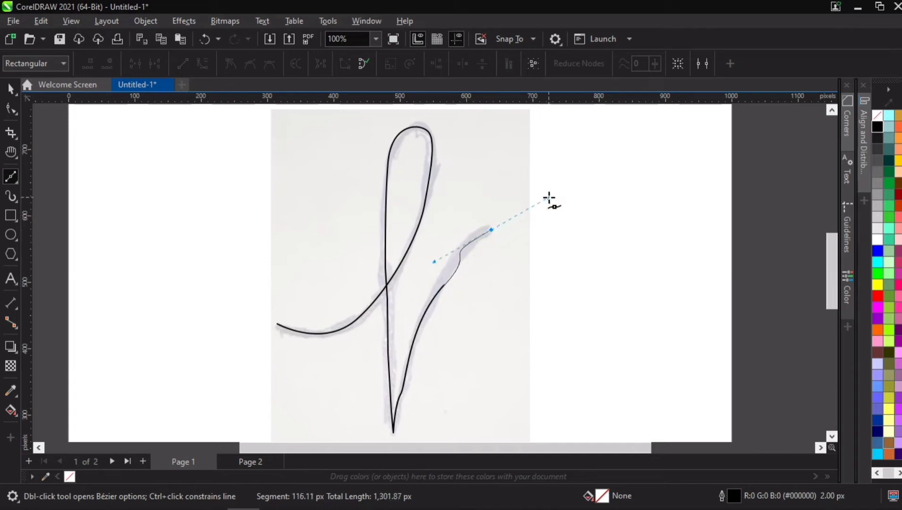
key("ctrl+z")
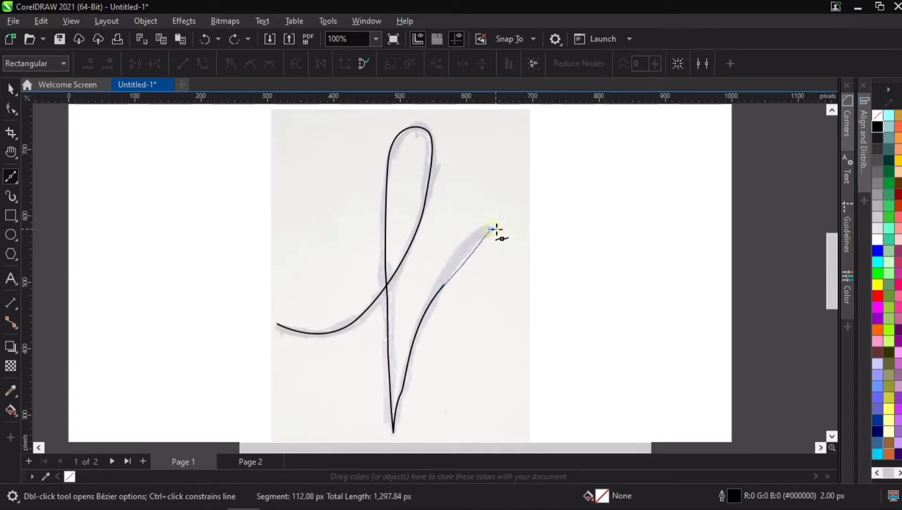
key("ctrl+z")
- Finish tracing the rising stroke up to its tip and end the Bézier curve
left_click_drag(433, 298, 505, 220)
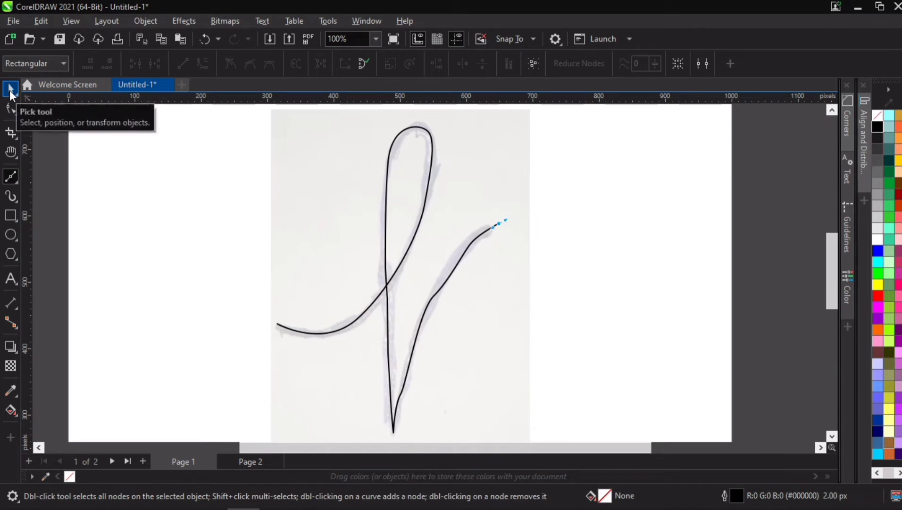
left_click(10, 89)
scroll(410, 276, "down", 2)
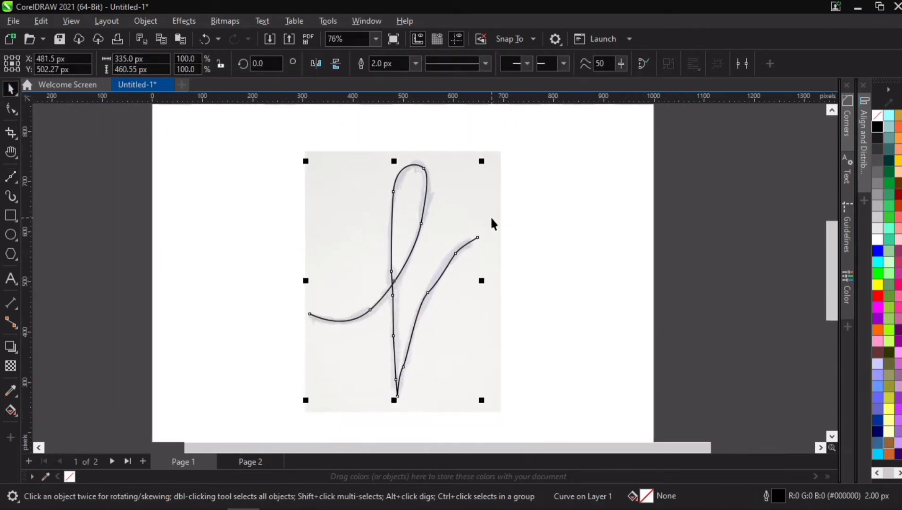
- Unlock the photographed sketch and move it off the page, beside the left edge, leaving the traced curve alone
right_click(484, 185)
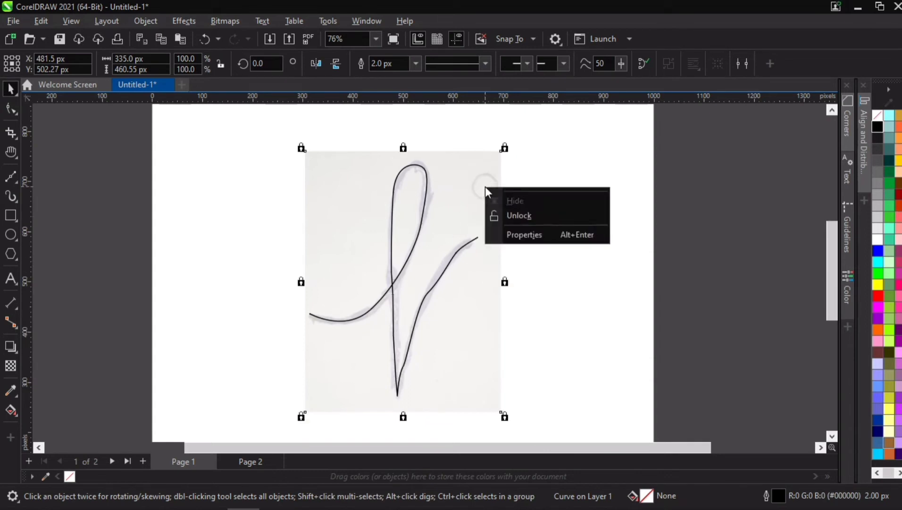
left_click(568, 168)
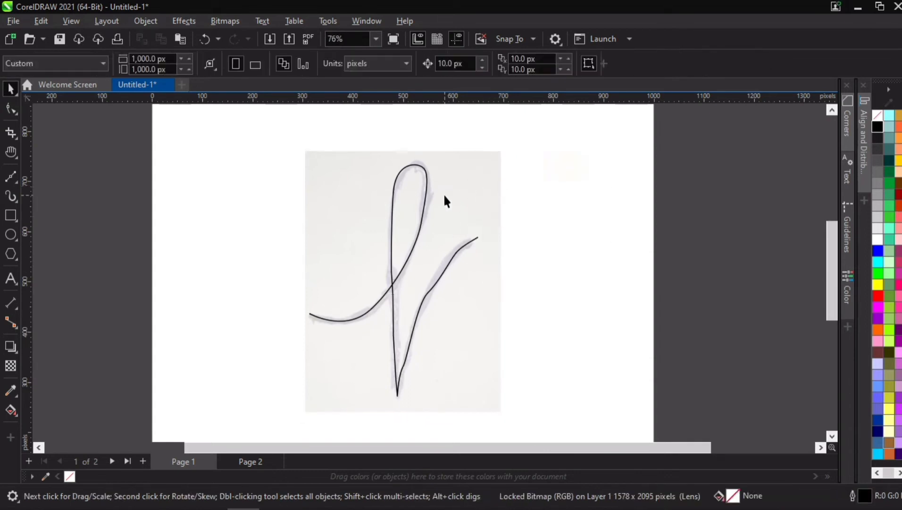
right_click(488, 194)
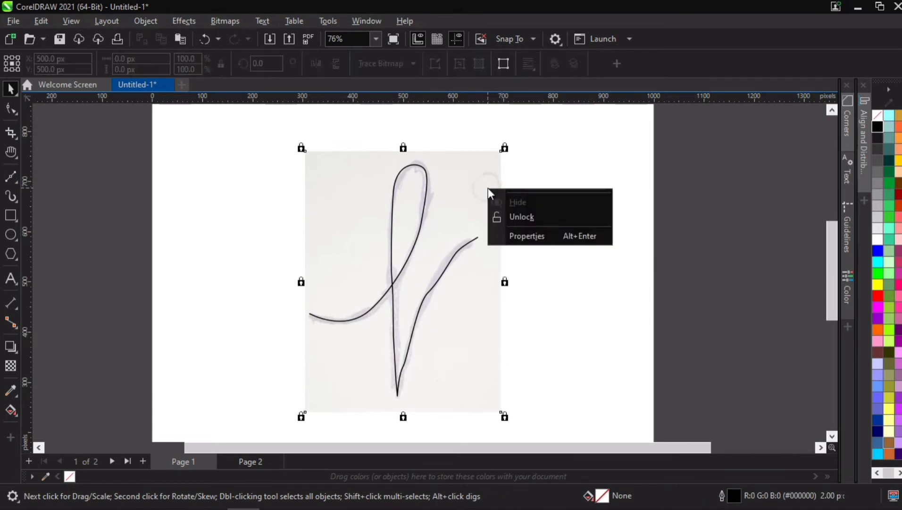
left_click(529, 217)
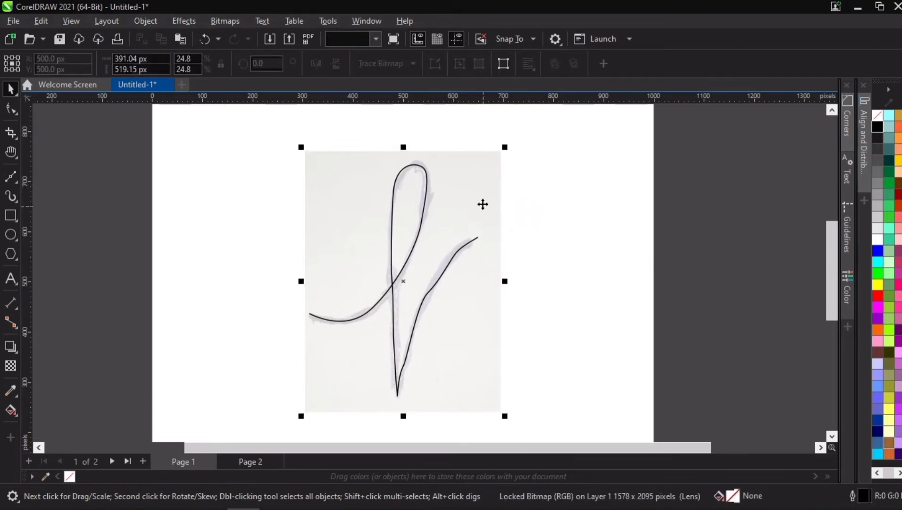
left_click_drag(161, 304, 82, 192)
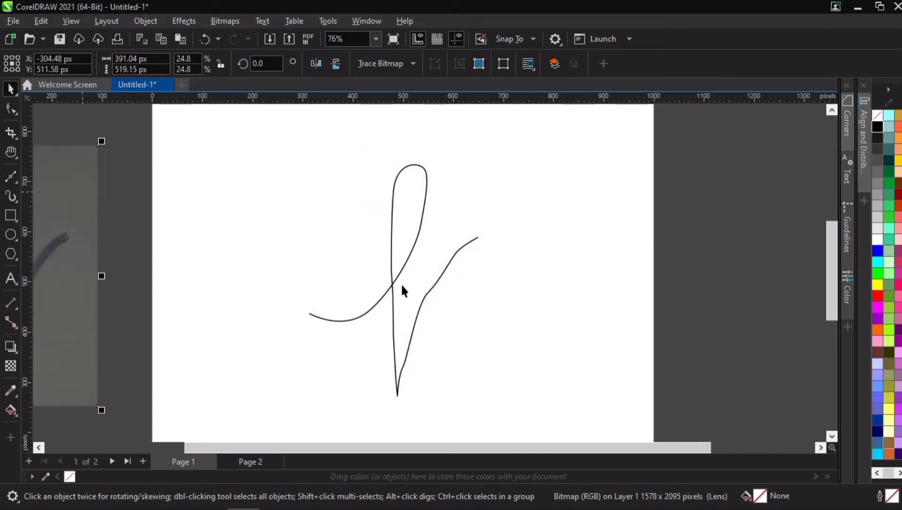
- Reposition the traced curve on the page and scale it up proportionally to about 377 × 518 px
mouse_move(396, 289)
left_mouse_down()
mouse_move(399, 262)
mouse_move(400, 272)
left_mouse_up()
left_click_drag(489, 387, 508, 410)
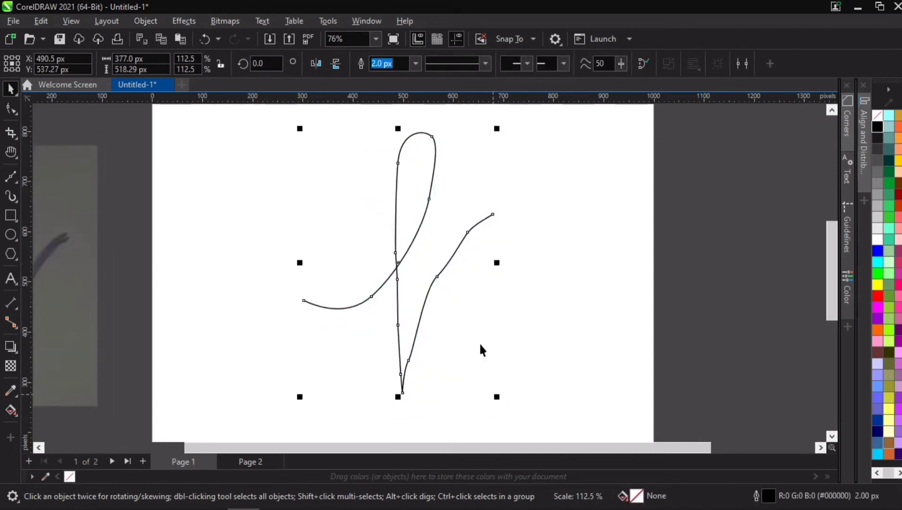
left_click(516, 245)
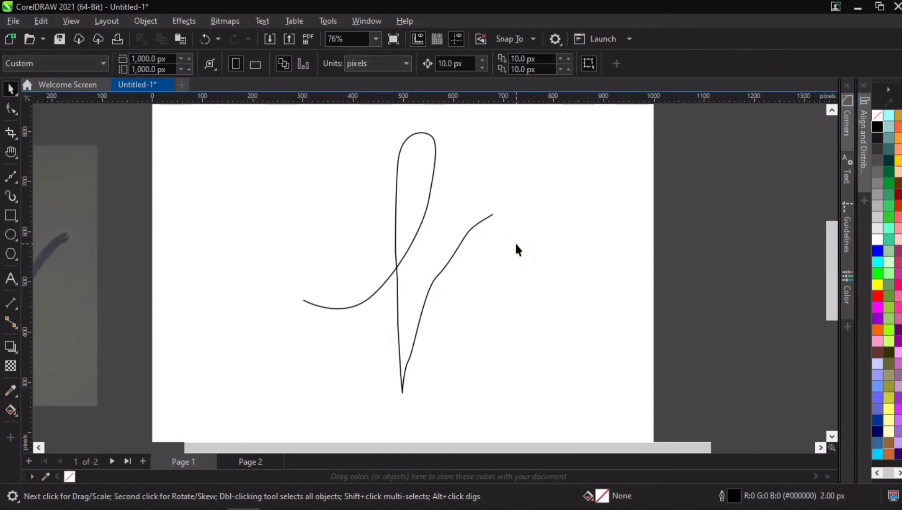
- Try outline widths of 20 px and 25 px on the traced curve
left_click(340, 310)
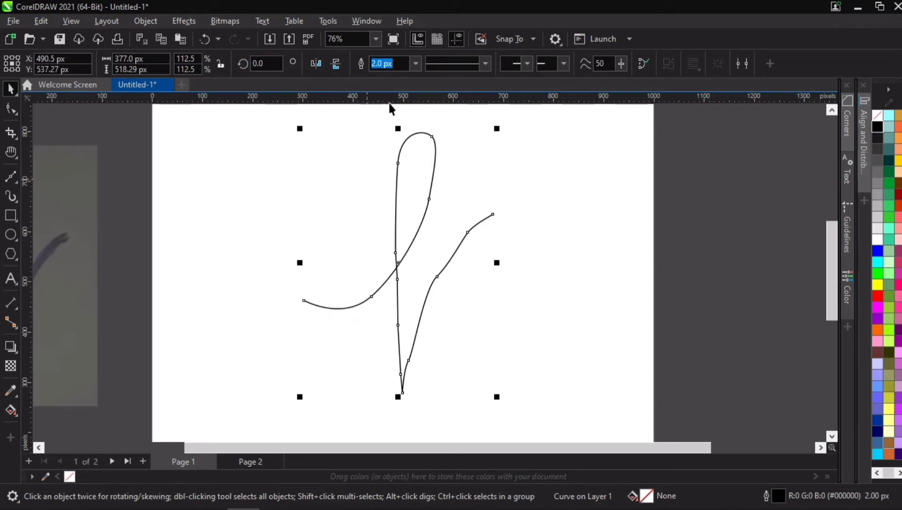
left_click(421, 61)
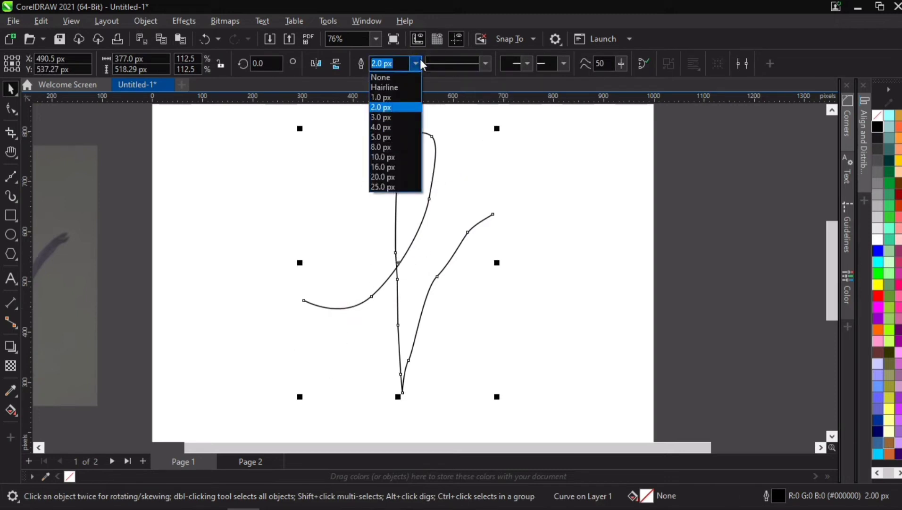
left_click(385, 180)
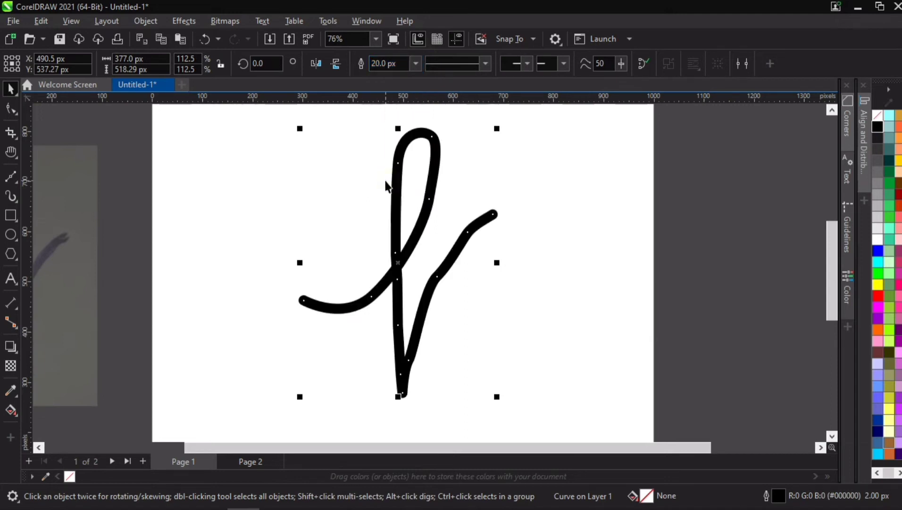
left_click(417, 70)
left_click(402, 185)
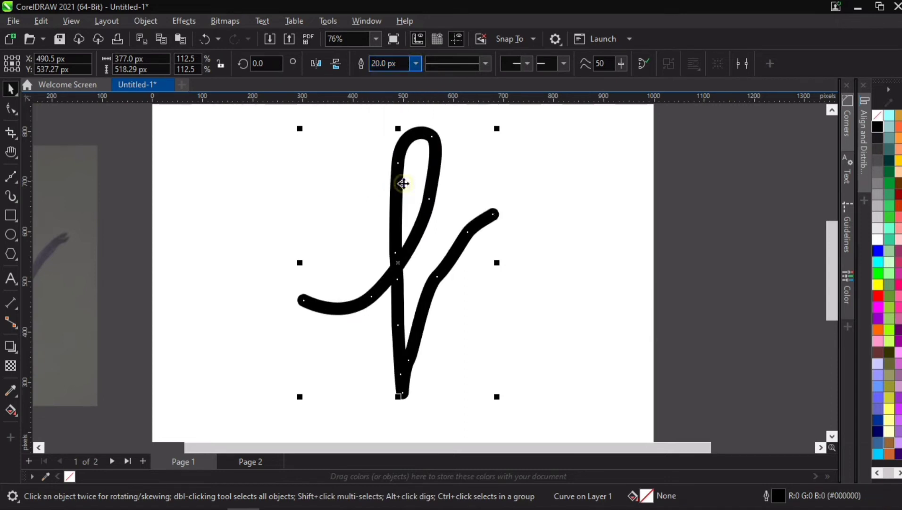
left_click(527, 195)
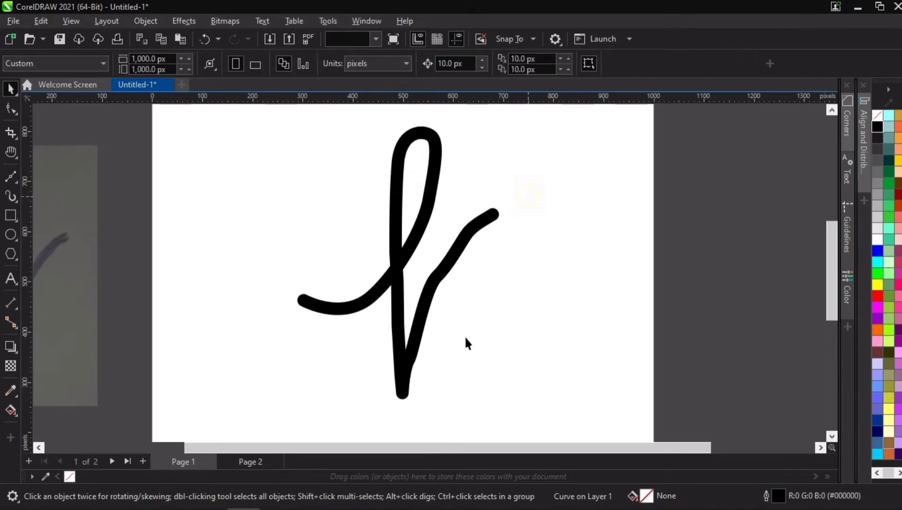
- Set the traced curve's outline width to 30 px
left_click(430, 287)
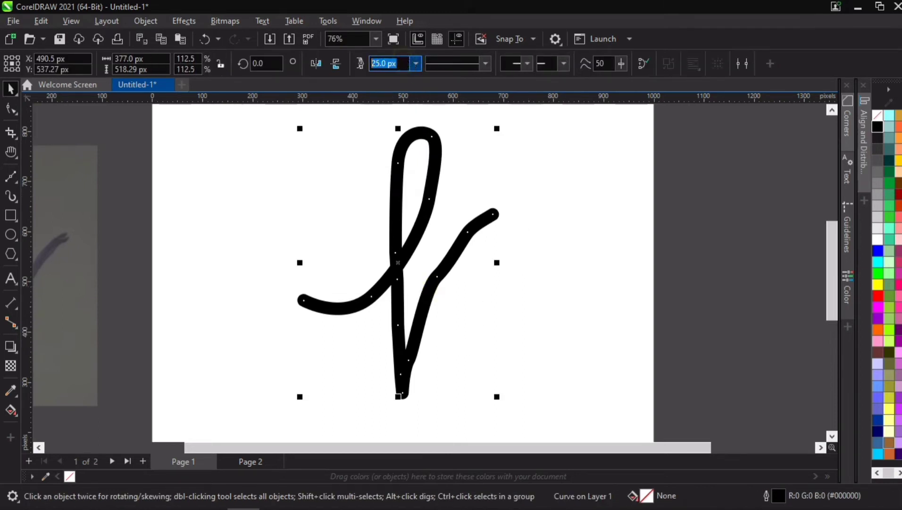
type("30")
key("Return")
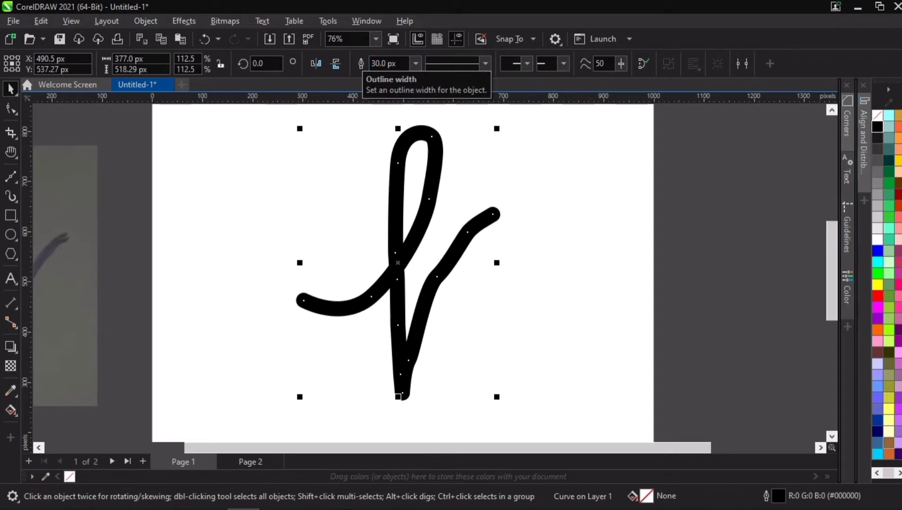
left_click(547, 315)
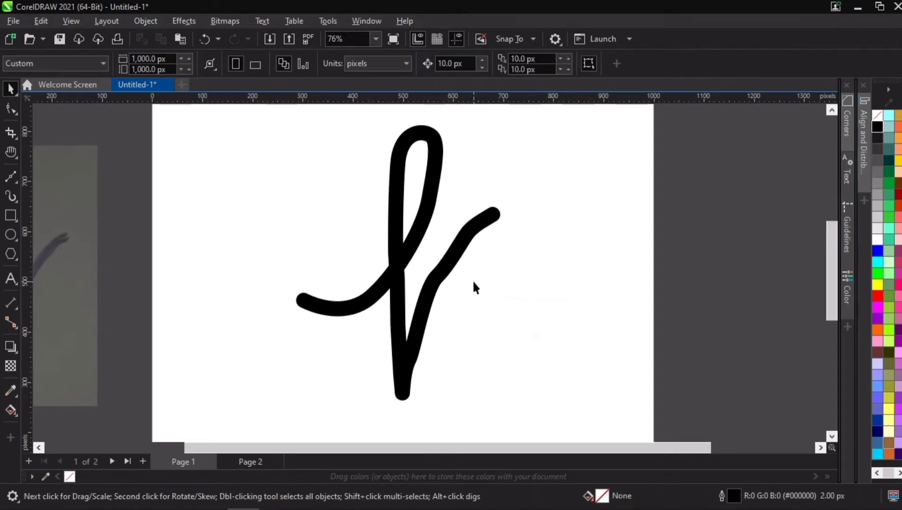
- Center the thick curve on the page
left_click_drag(397, 287, 352, 287)
key("Delete")
key("ctrl+z")
key("p")
- Set the curve's outline width to Hairline
scroll(454, 406, "up", 1)
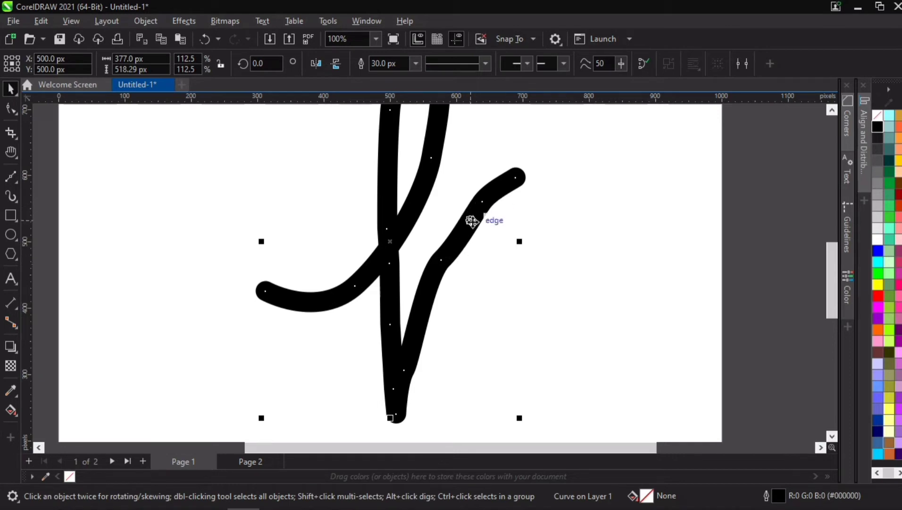
scroll(469, 218, "down", 1)
left_click(416, 63)
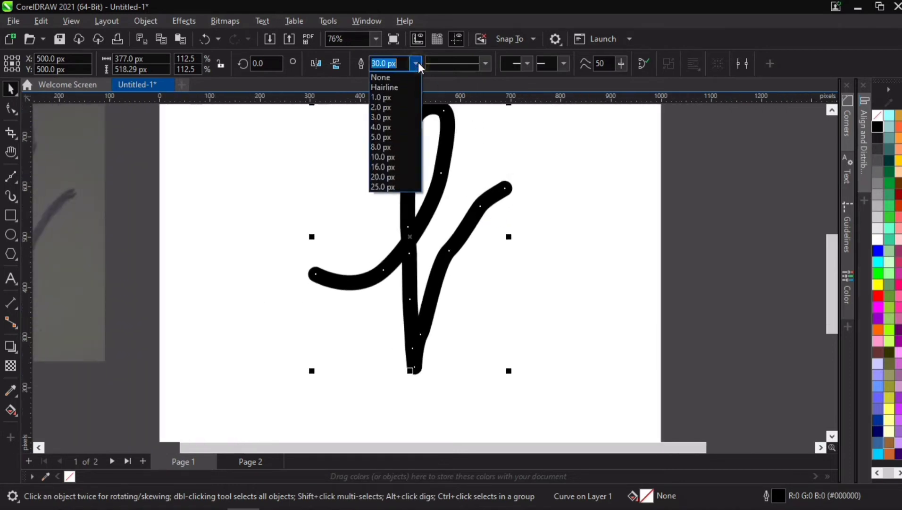
left_click(397, 88)
- Delete the surplus nodes on the curved tail and on the loop's descending side with the Shape tool
scroll(441, 203, "up", 1)
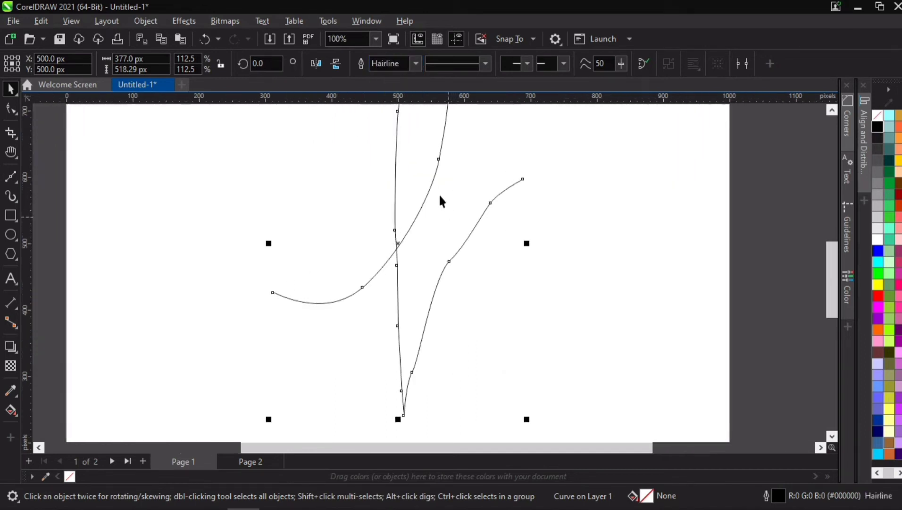
left_click(10, 109)
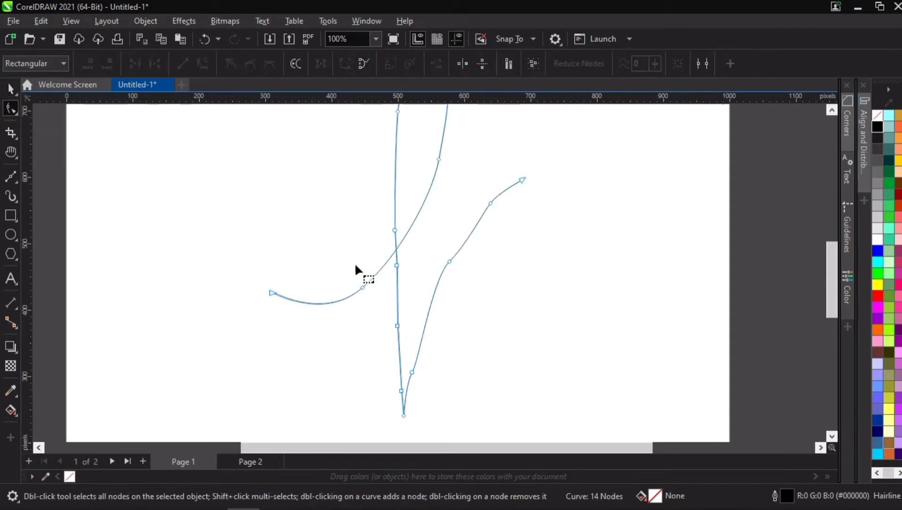
scroll(360, 290, "up", 2)
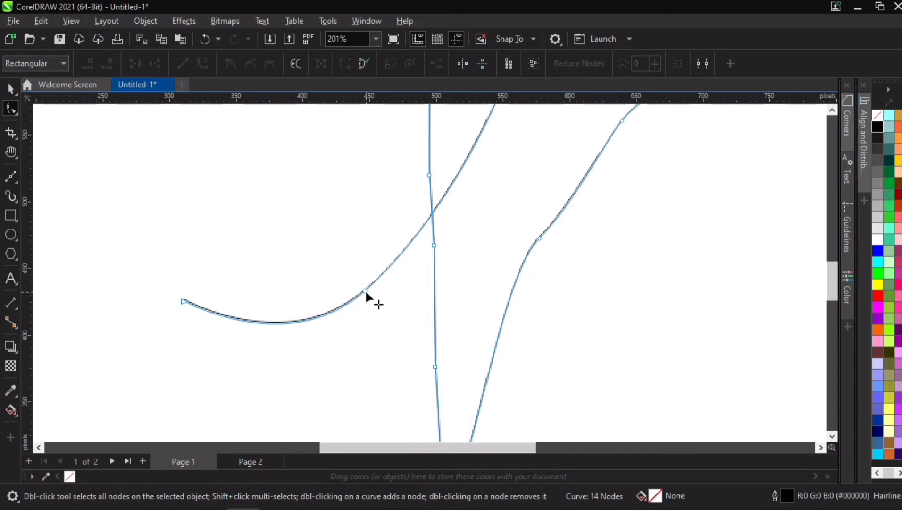
double_click(365, 290)
scroll(366, 290, "down", 2)
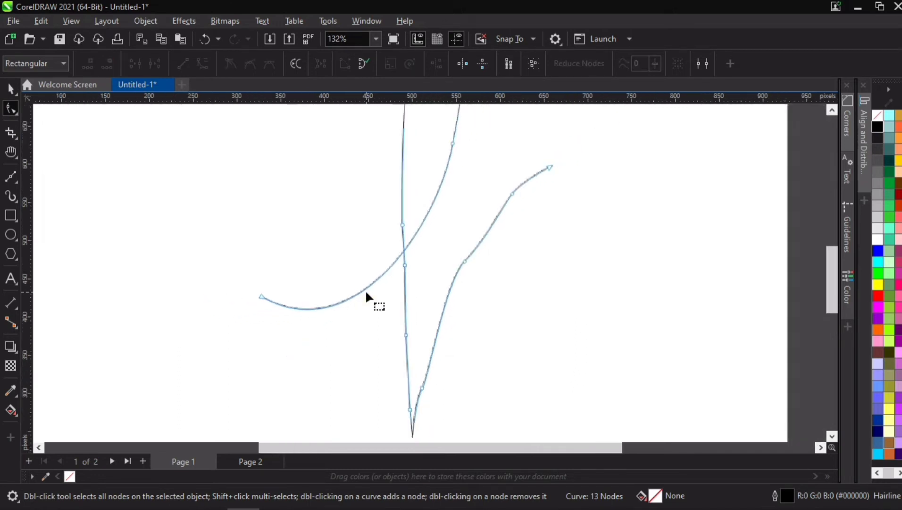
scroll(445, 140, "down", 1)
key("h")
left_click_drag(446, 160, 378, 258)
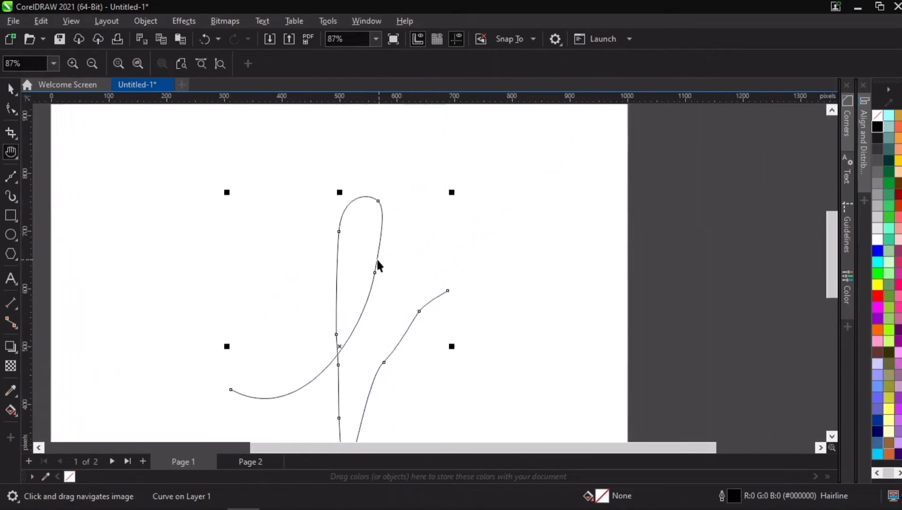
key("space")
left_click(11, 109)
key("F10")
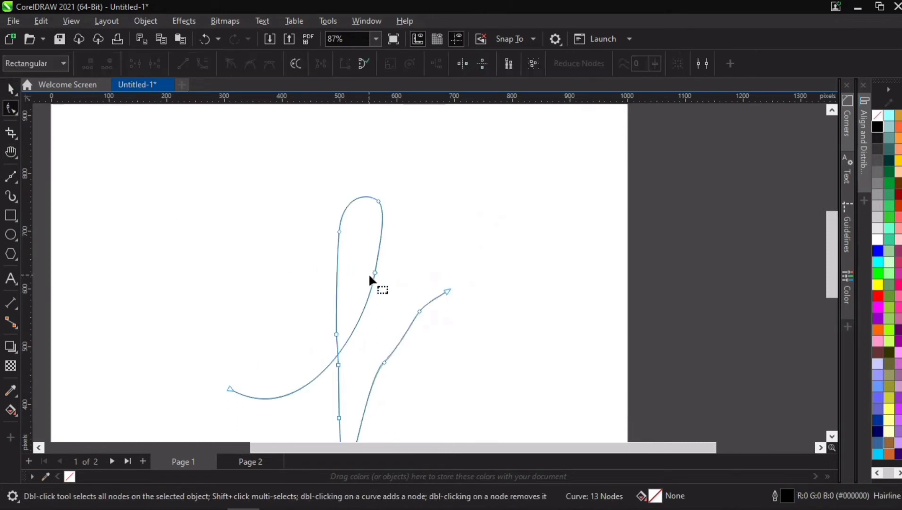
left_click(374, 270)
key("Delete")
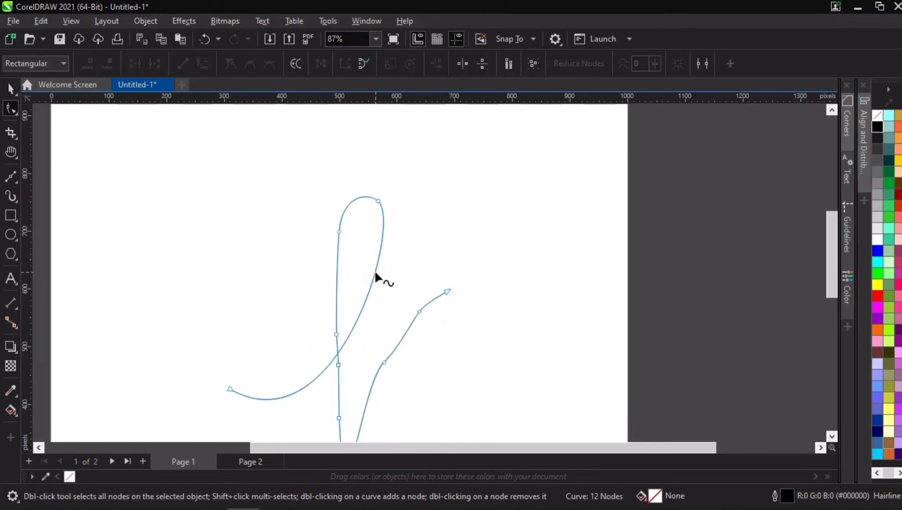
- Try to delete the two nodes shaping the top of the loop, and undo both deletions
left_click(341, 231)
key("Delete")
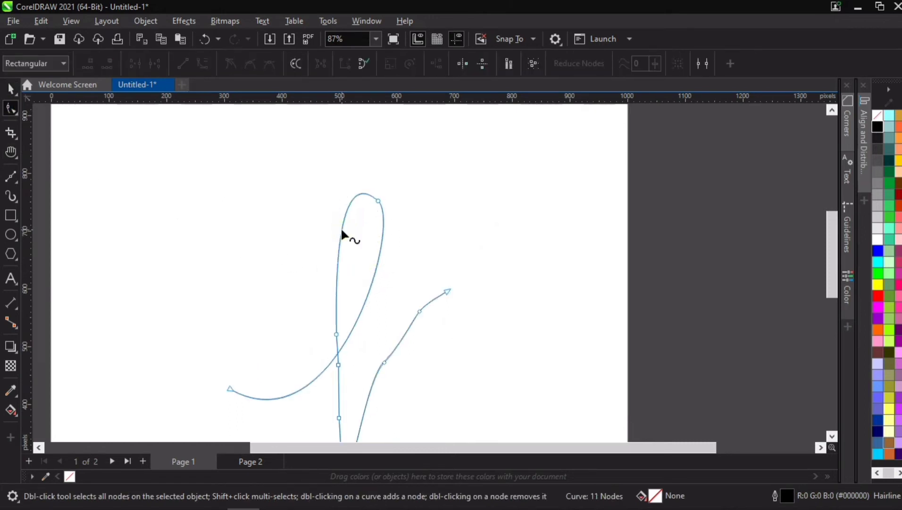
left_click(378, 199)
key("Delete")
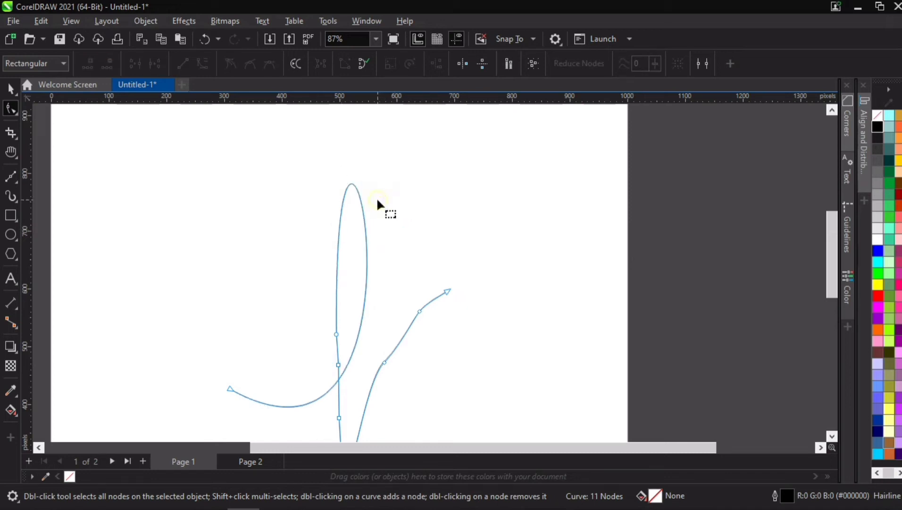
key("h")
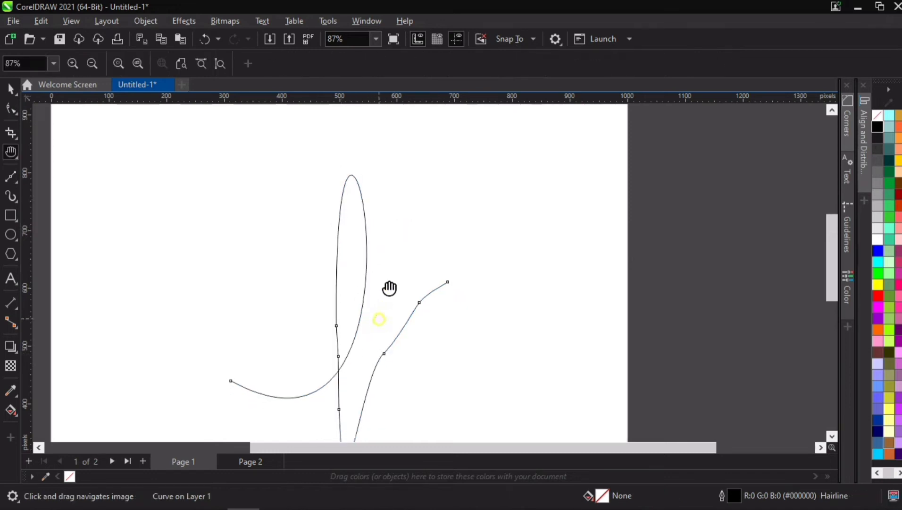
left_click_drag(387, 298, 396, 249)
key("space")
key("ctrl+z")
key("ctrl+z")
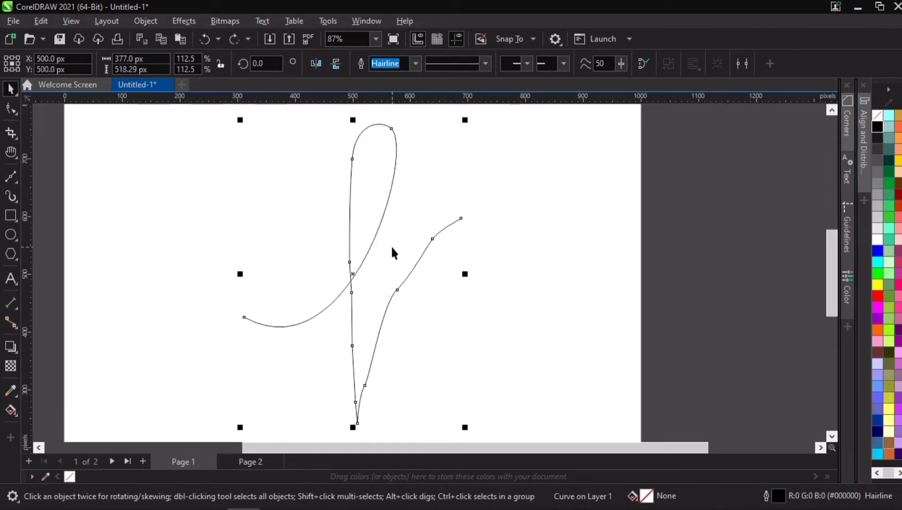
- Delete three surplus nodes along the vertical stem and three along the rising stroke to smooth both lines
left_click(10, 109)
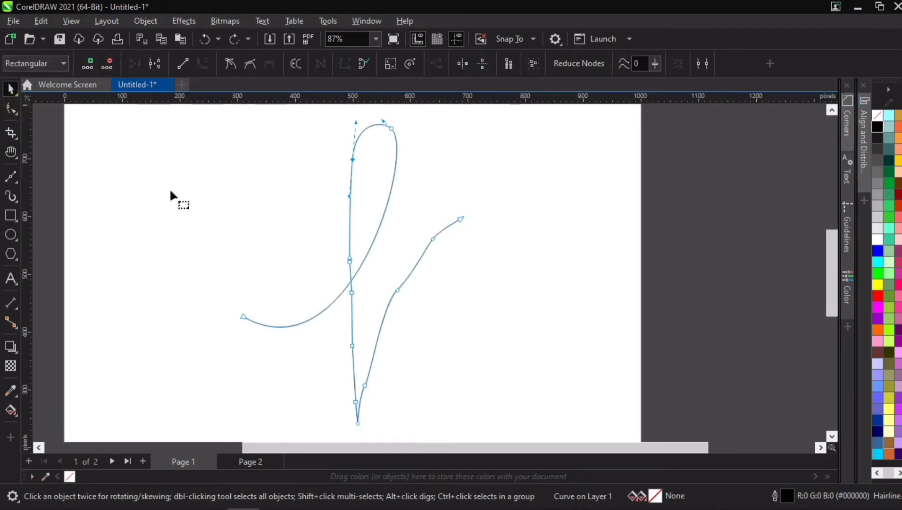
left_click(349, 267)
double_click(351, 290)
double_click(351, 347)
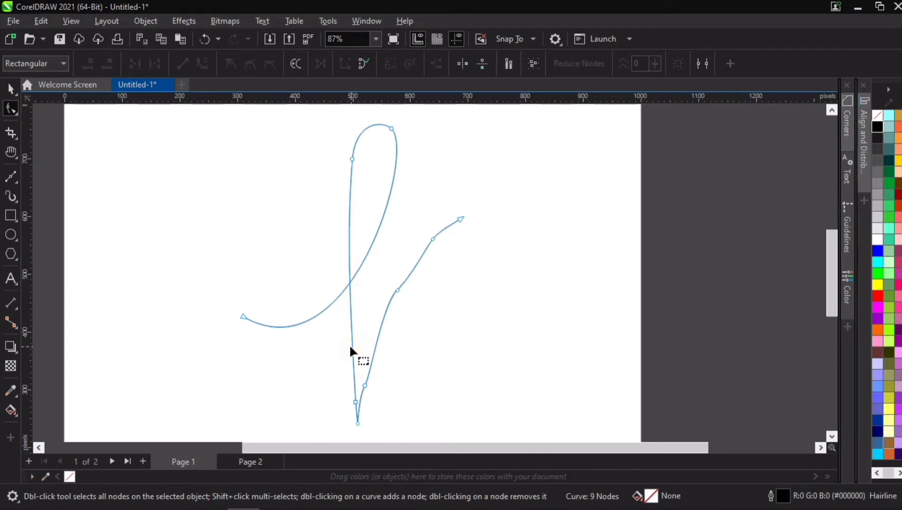
double_click(364, 384)
double_click(394, 288)
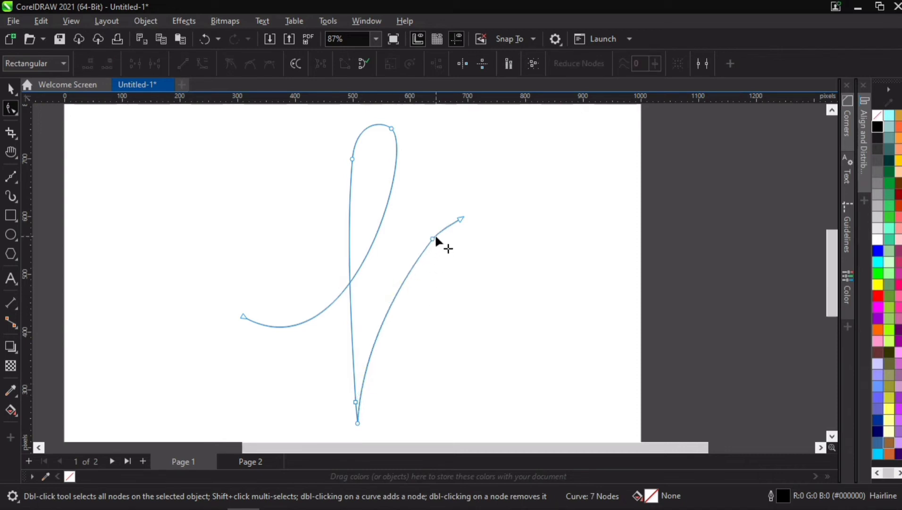
double_click(433, 238)
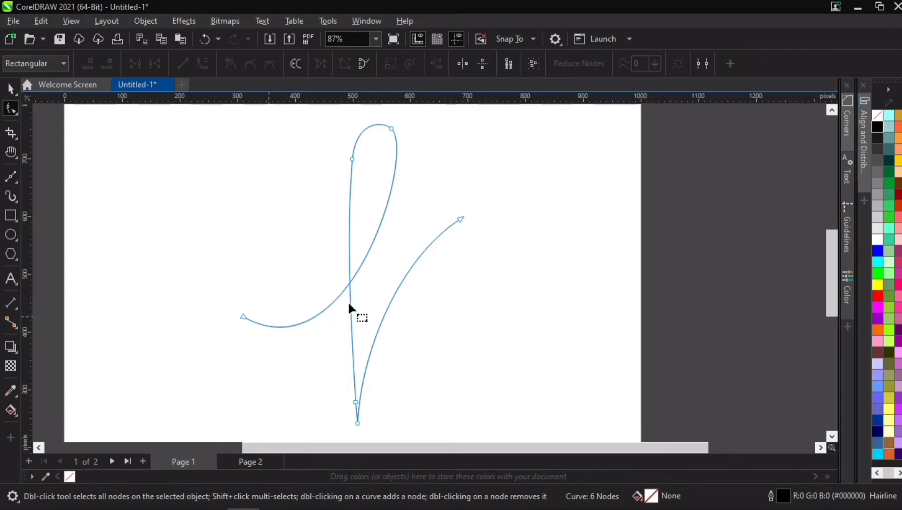
- Undo the node deletions and the hairline outline, and copy the curve
scroll(400, 232, "down", 2)
key("space")
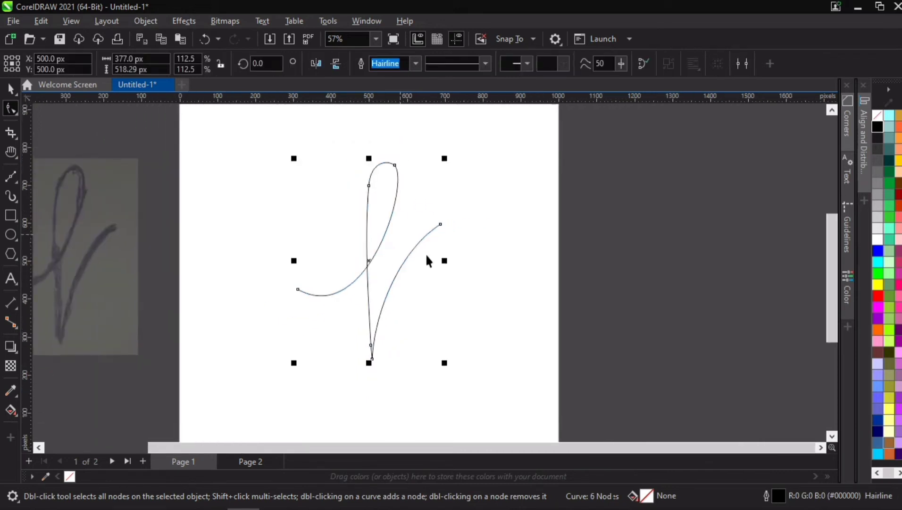
key("ctrl+z")
key("ctrl+z")
key("ctrl+z")
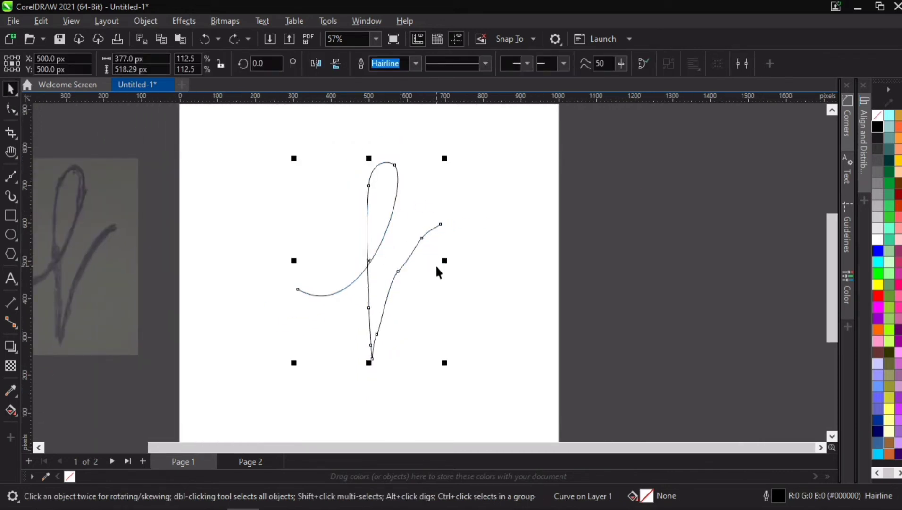
key("ctrl+c")
key("ctrl+z")
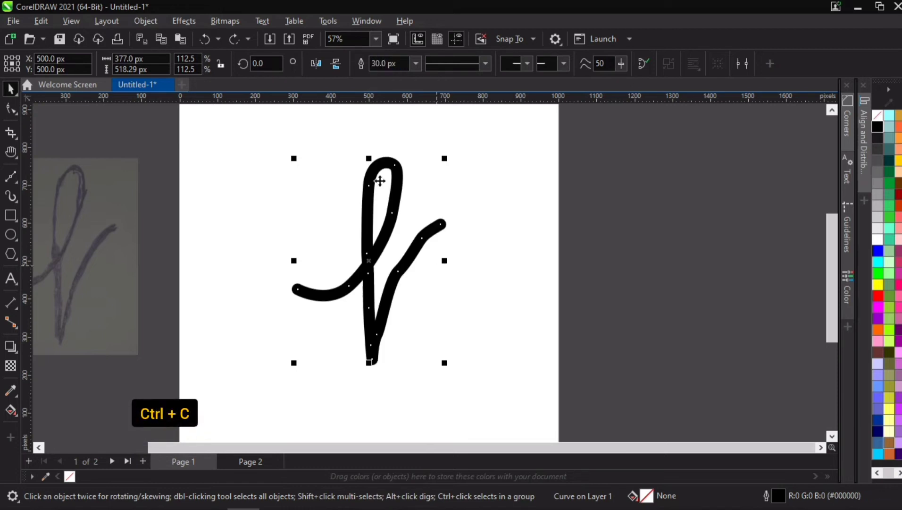
- Redo the node deletions and hairline outline, paste the copied original curve, and place both versions side by side on the page
left_click(234, 38)
left_click_drag(387, 230, 280, 232)
key("ctrl+v")
left_click(457, 158)
key("ctrl+z")
left_click_drag(383, 243, 415, 220)
key("ctrl+z")
scroll(331, 248, "up", 1)
left_click(352, 162)
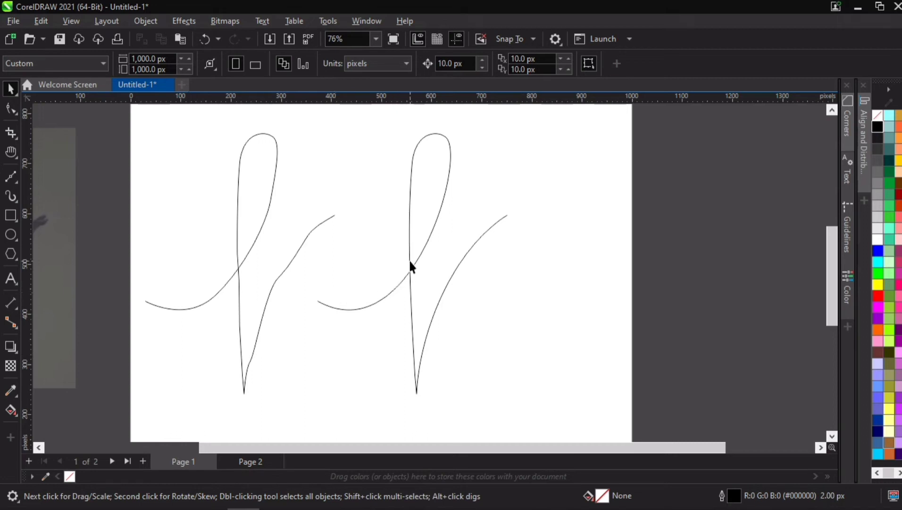
- Examine the nodes of the original curve and of the smoothed curve in turn to compare how many each uses
left_click(241, 269)
left_click(183, 227)
left_click(267, 213)
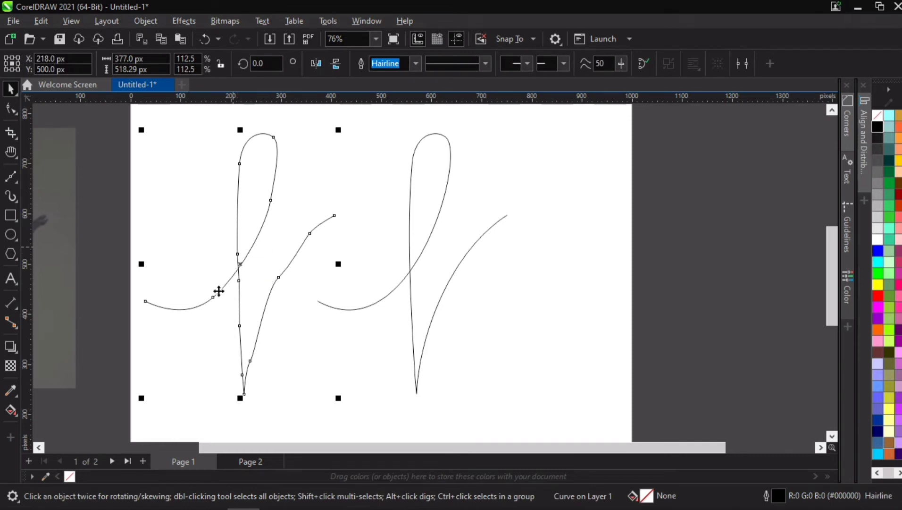
left_click(408, 244)
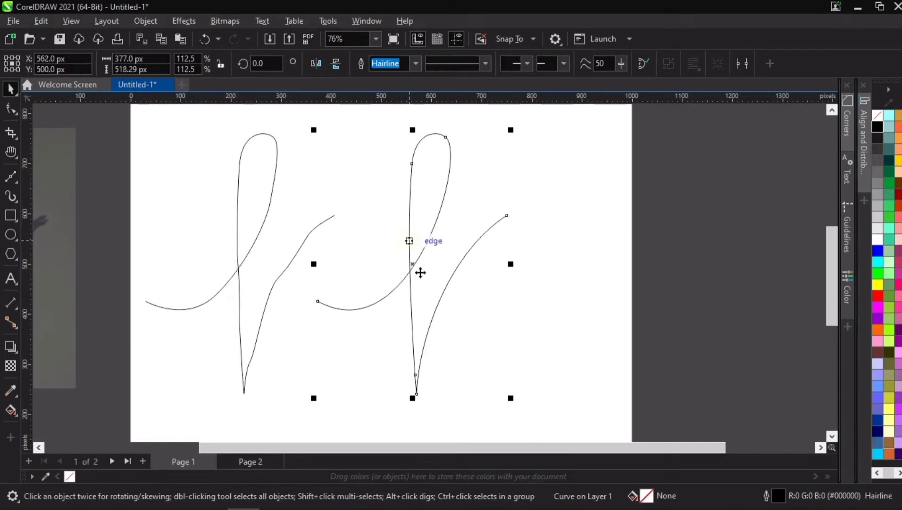
left_click(572, 251)
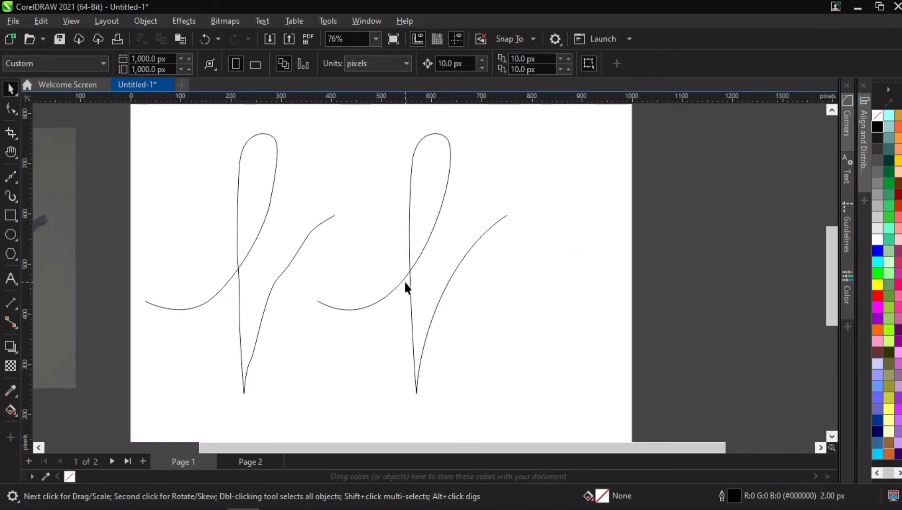
left_click(241, 266)
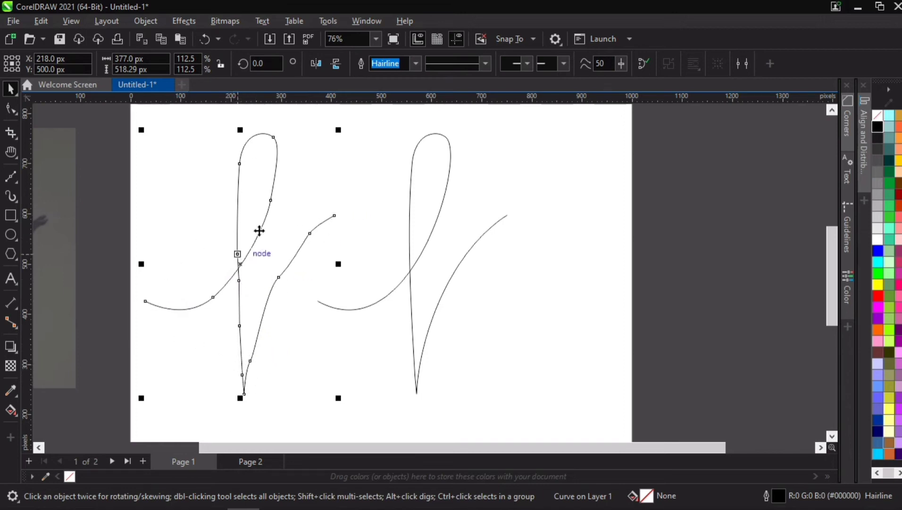
left_click(215, 201)
left_click(238, 216)
left_click(408, 273)
left_click(553, 180)
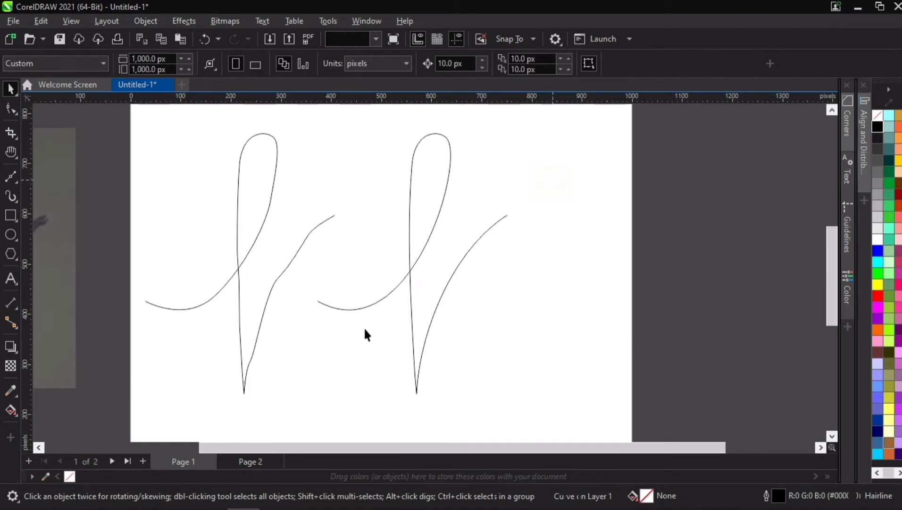
left_click(393, 295)
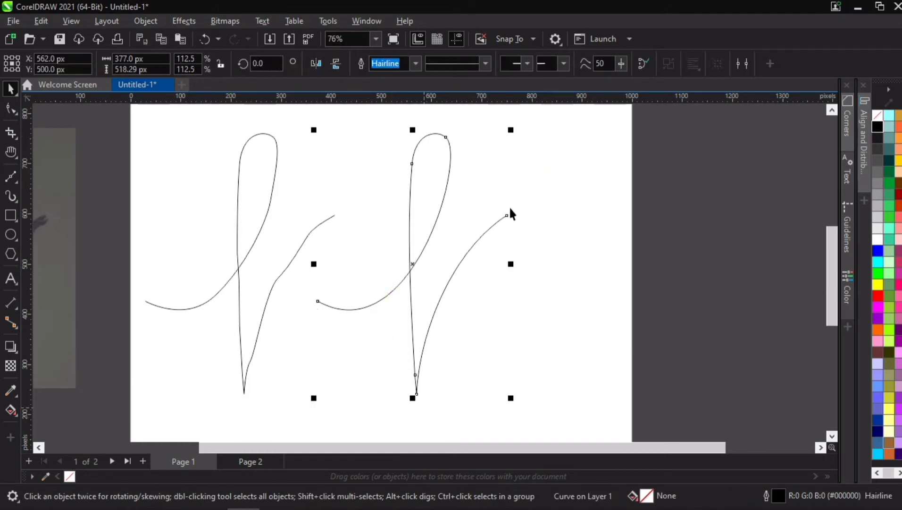
left_click(547, 231)
- Delete the surplus node just above the bottom tip of the smoothed curve with the Shape tool
left_click(411, 277)
scroll(424, 386, "up", 5)
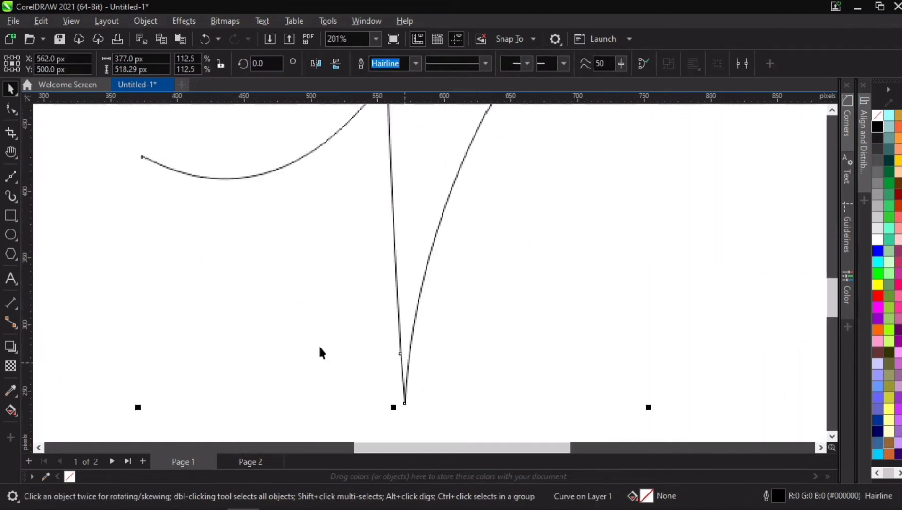
left_click(10, 108)
double_click(400, 352)
scroll(404, 357, "down", 5)
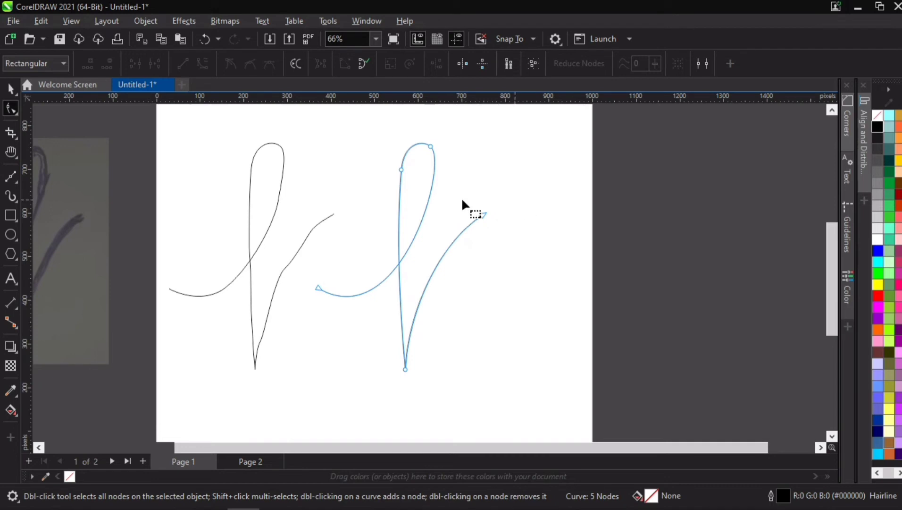
- Try deleting each of the two nodes shaping the smoothed curve's loop, and undo the deletions
double_click(431, 144)
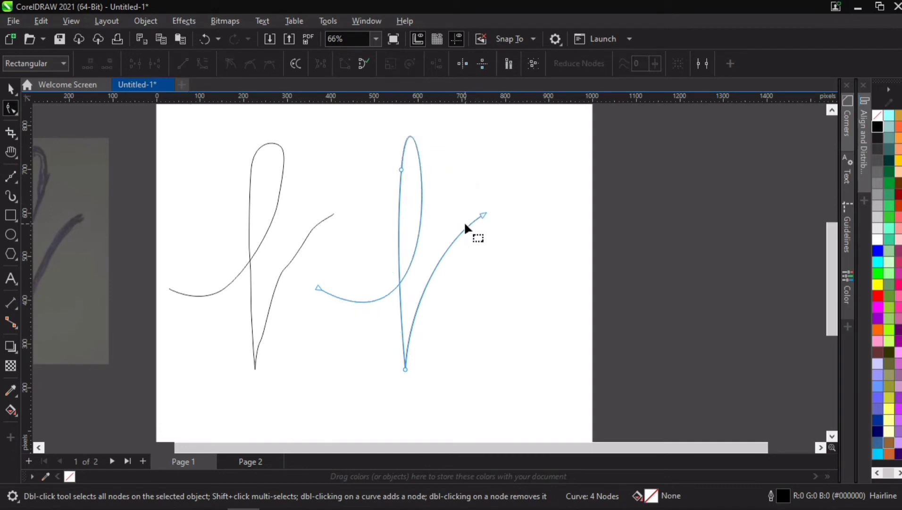
double_click(401, 167)
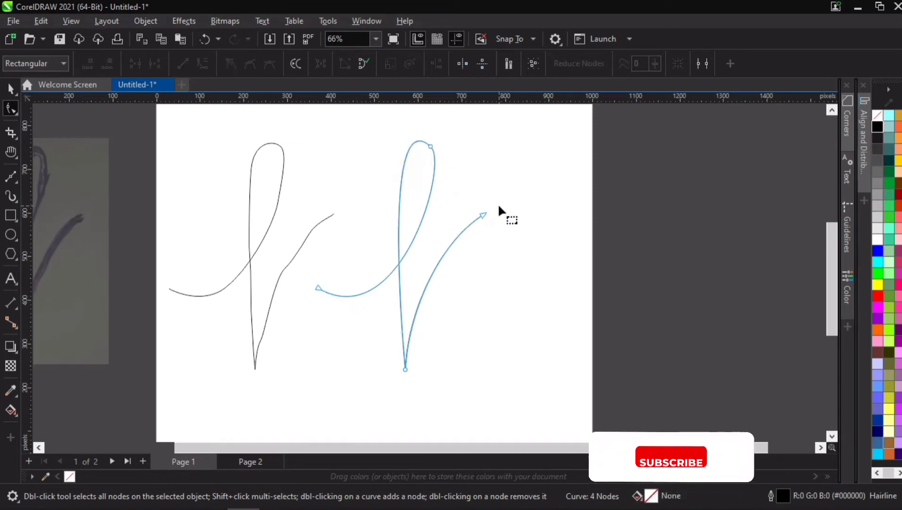
scroll(417, 135, "up", 2)
scroll(415, 128, "up", 1)
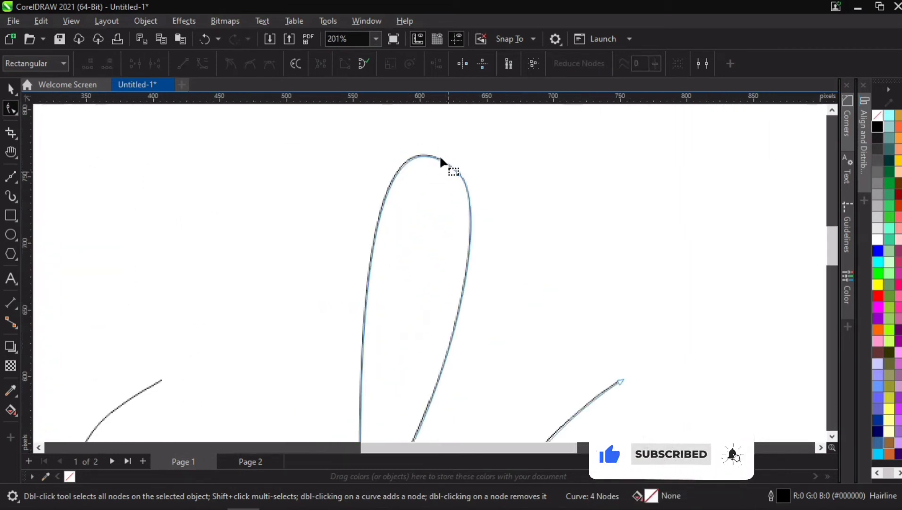
key("ctrl+z")
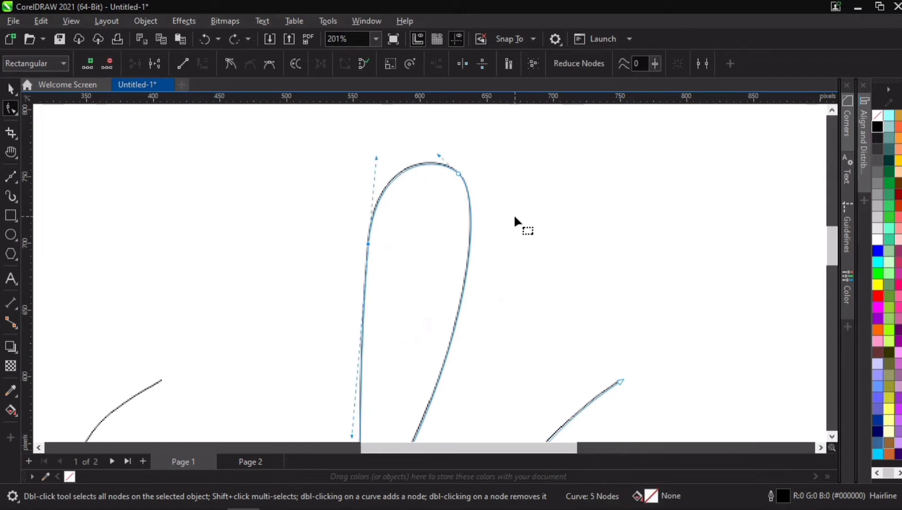
scroll(515, 217, "down", 3)
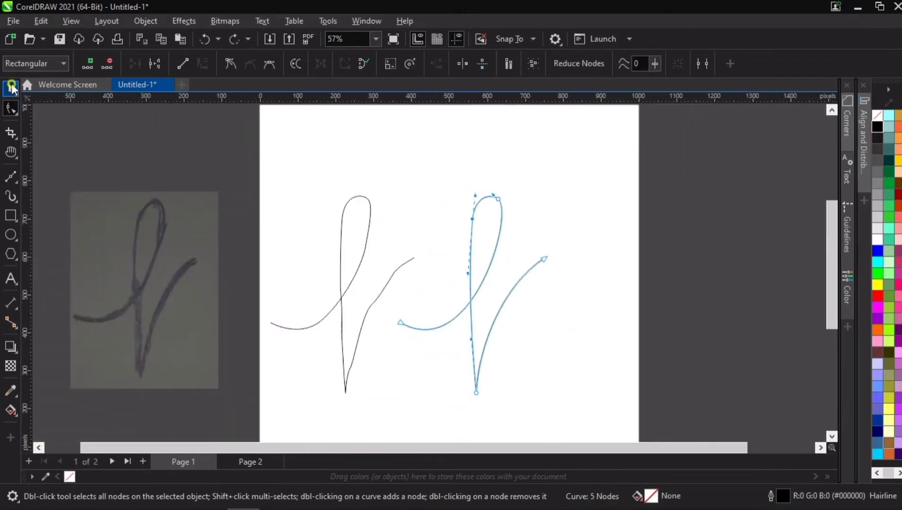
- Select both curves with the Pick tool and set their outline width to 30 px
left_click(11, 87)
left_click(560, 276)
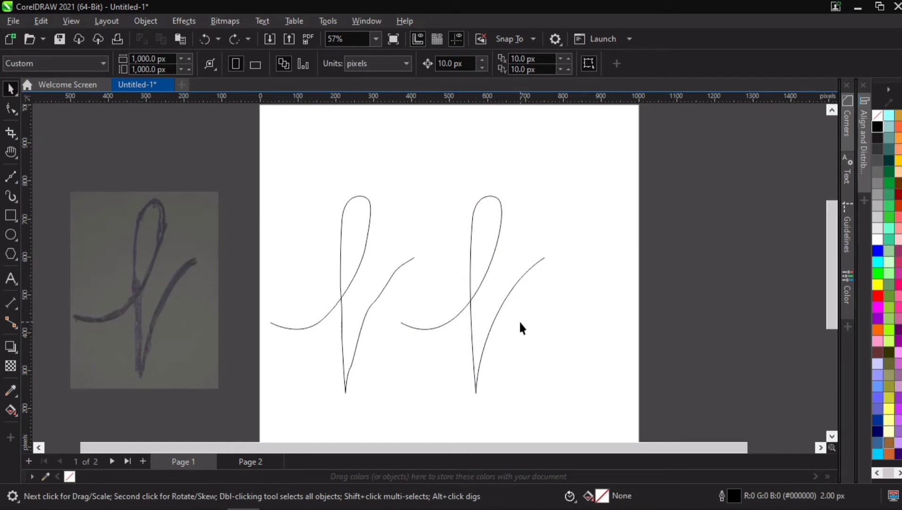
scroll(520, 323, "up", 1)
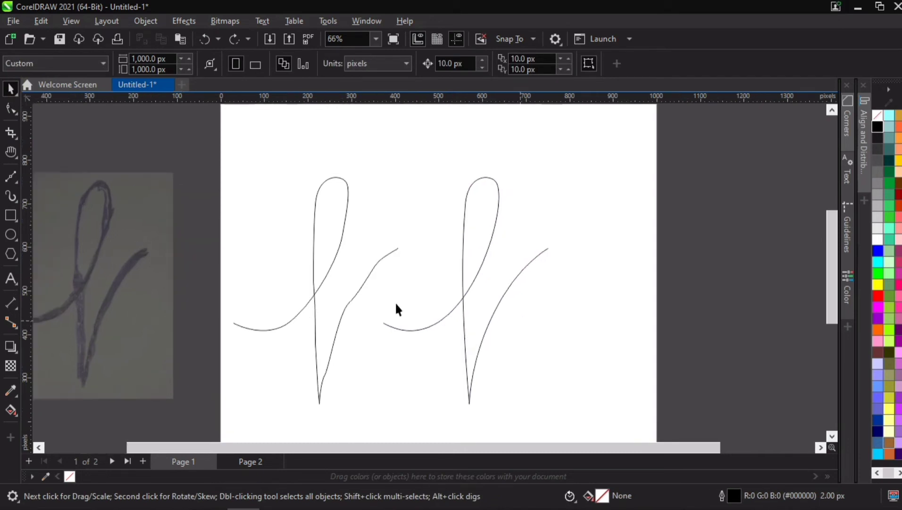
left_click(343, 308)
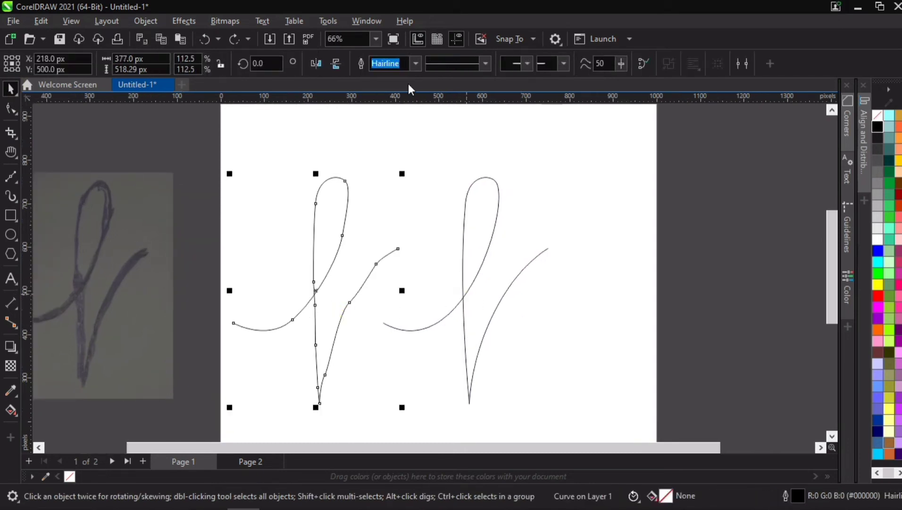
key("ctrl+a")
left_click(584, 64)
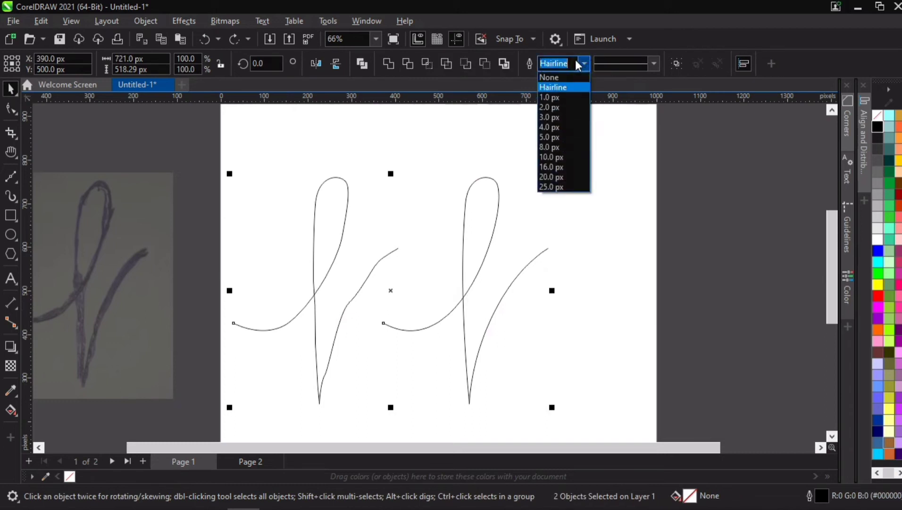
left_click(576, 61)
type("30")
key("Return")
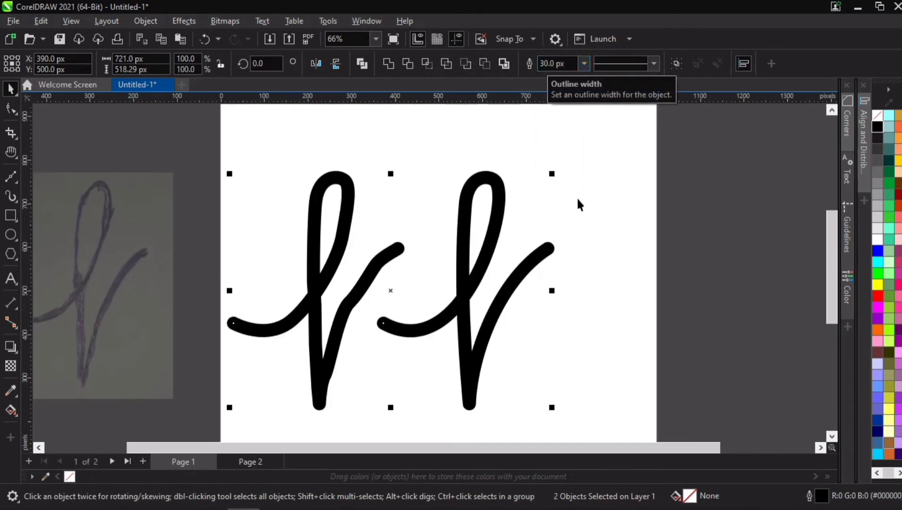
- Move the original curve off the page beside the sketch photo, and shift the smoothed letter toward the page's centre
left_click(506, 296)
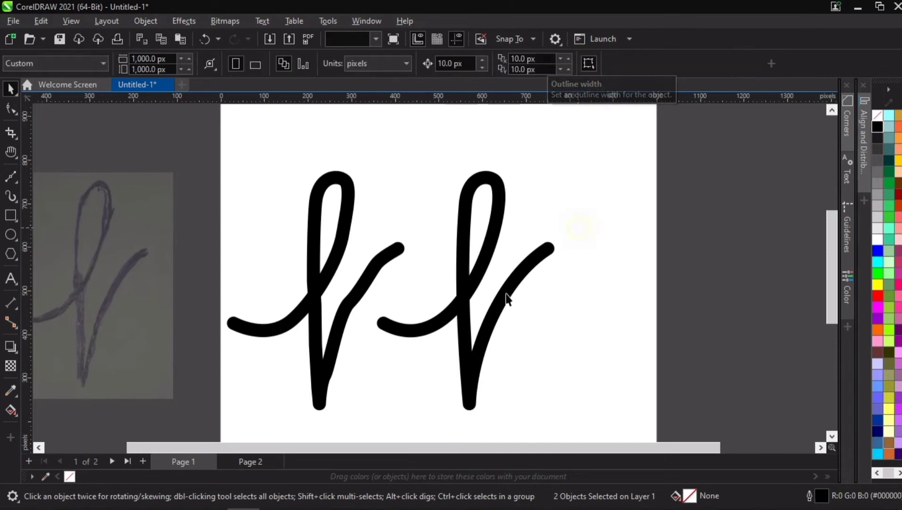
left_click(492, 260)
left_click_drag(493, 260, 493, 261)
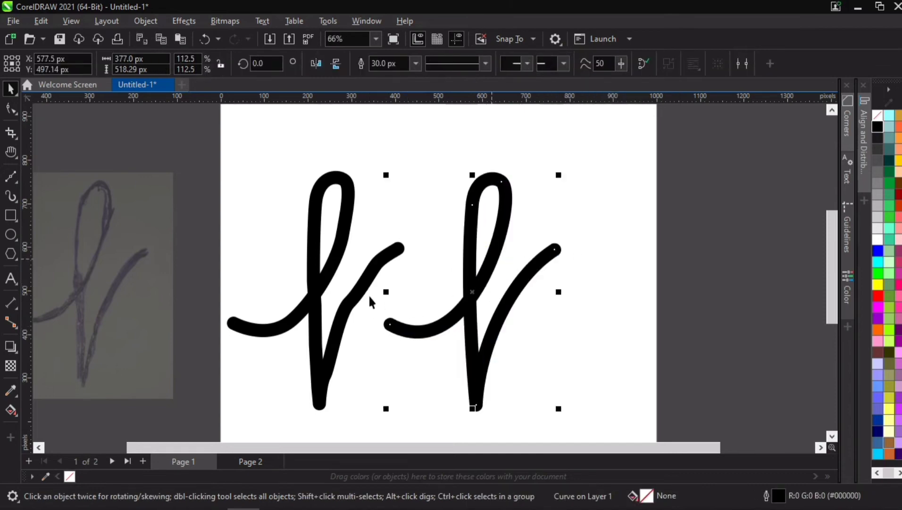
scroll(366, 289, "down", 1)
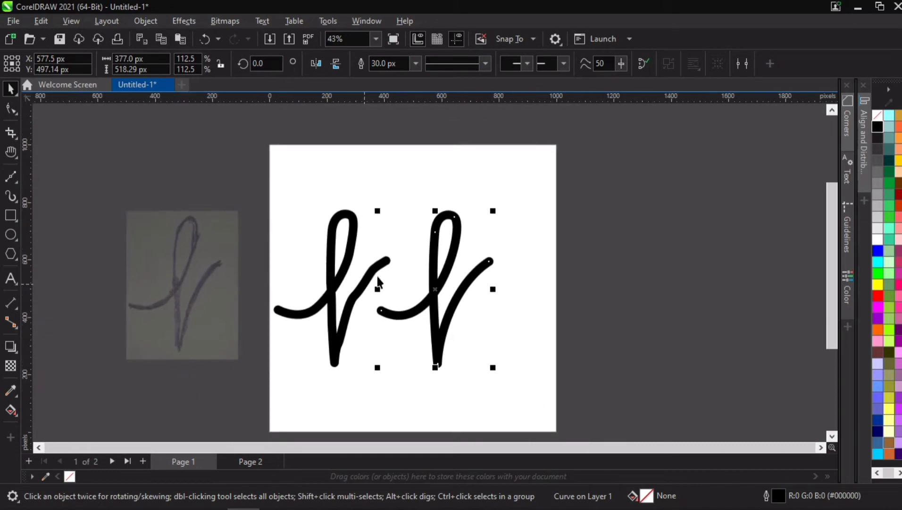
mouse_move(347, 260)
left_mouse_down()
mouse_move(363, 258)
mouse_move(147, 203)
mouse_move(111, 180)
left_mouse_up()
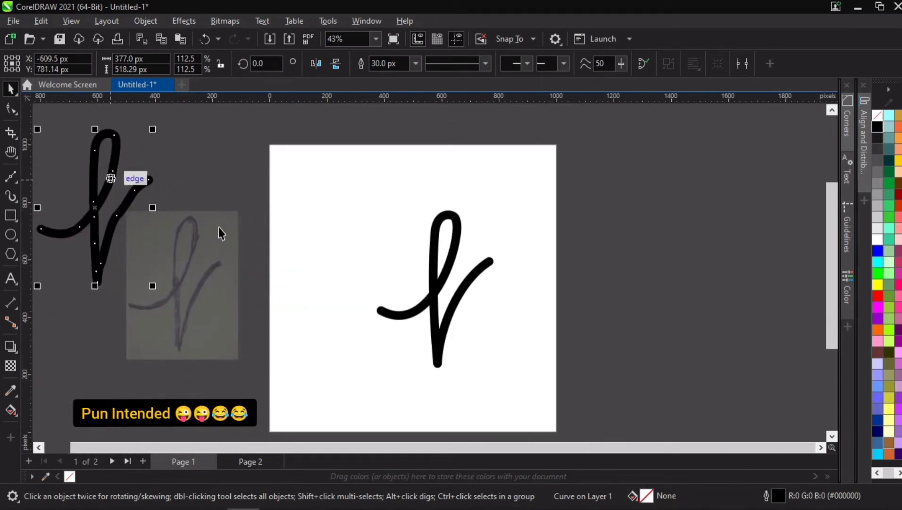
left_click(434, 292)
left_click_drag(434, 293, 414, 283)
left_click(463, 283)
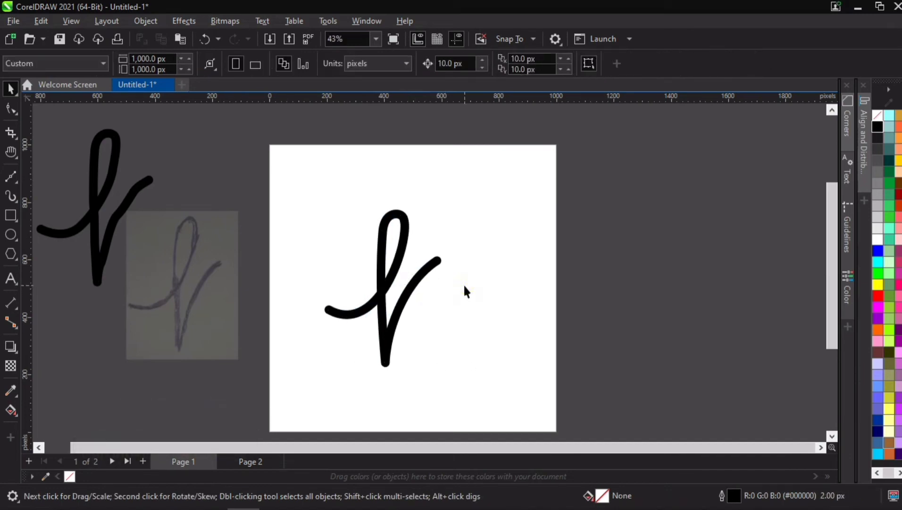
- Add the two-line artistic text "exquisite" and "contoure" to the right of the letter mark
left_click(11, 279)
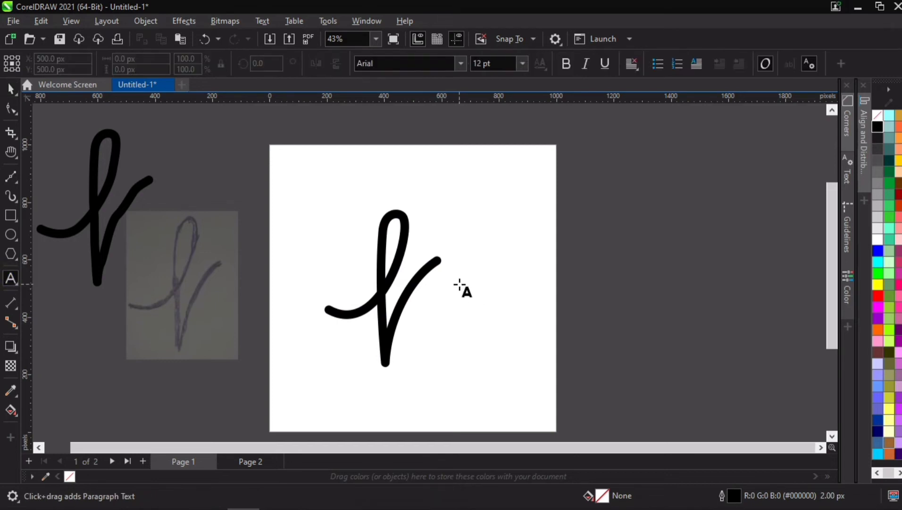
left_click(460, 286)
type("e")
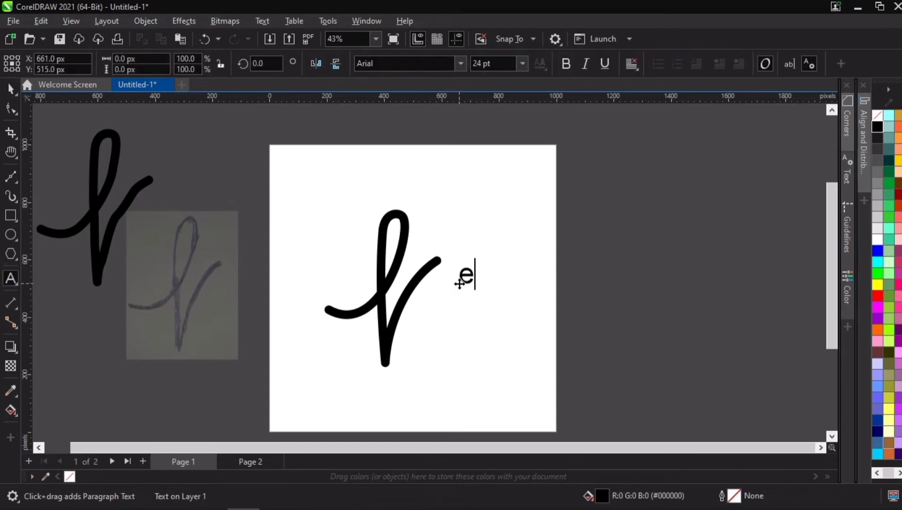
type("xqui")
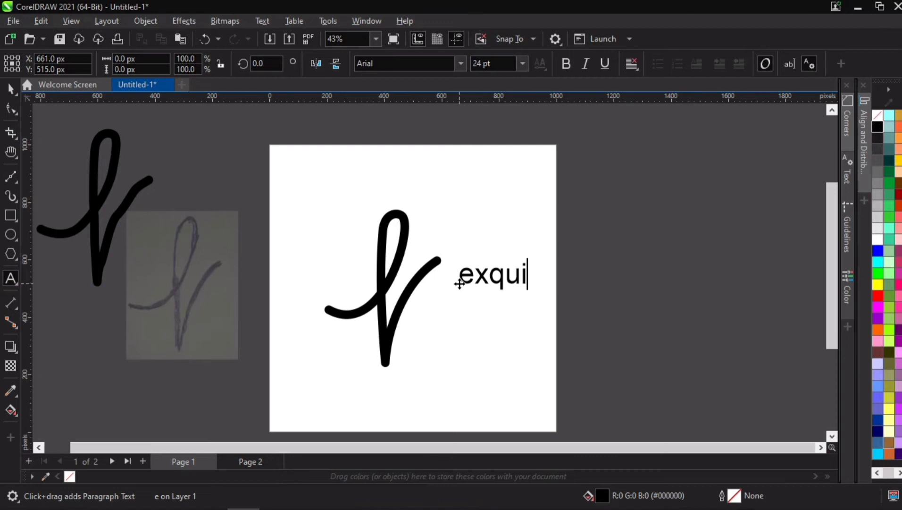
type("site")
key("Return")
type("cony")
key("BackSpace")
type("toure")
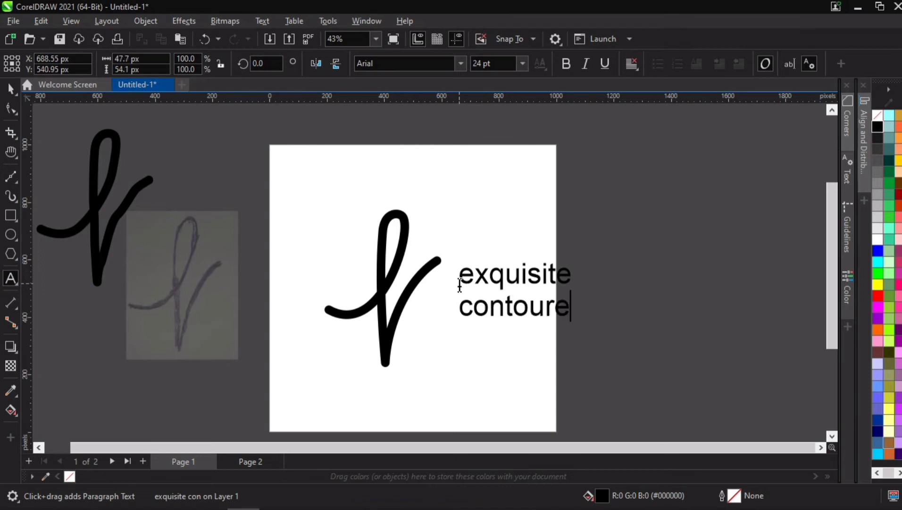
key("Escape")
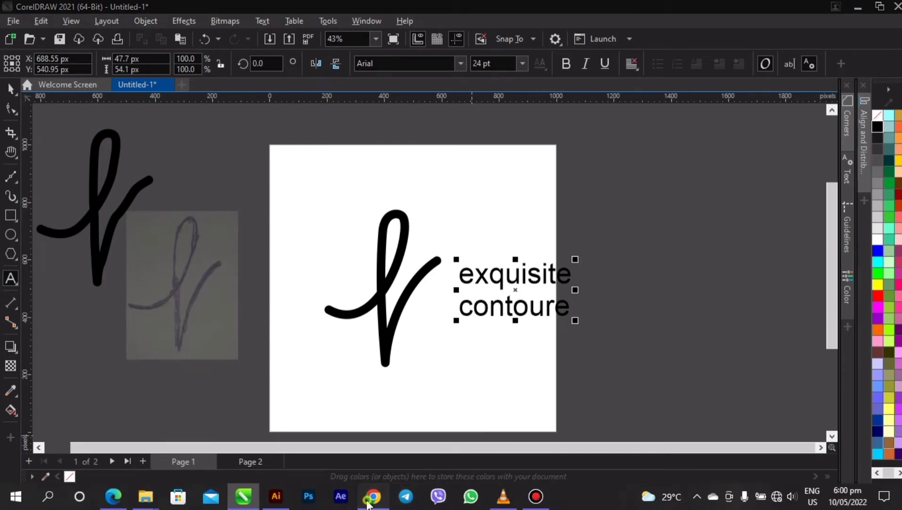
- Switch to Chrome and search Google for "exquisite" in a new tab
left_click(371, 496)
key("ctrl+t")
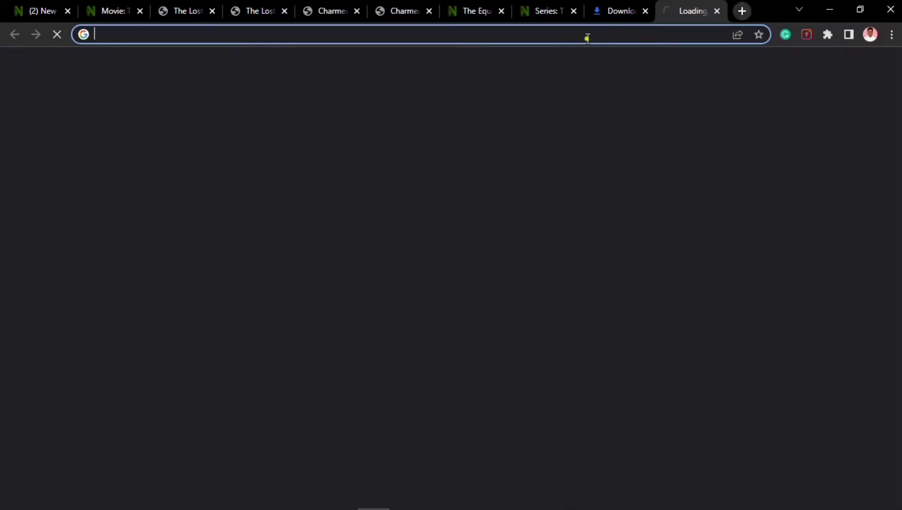
type("exqyuisitr")
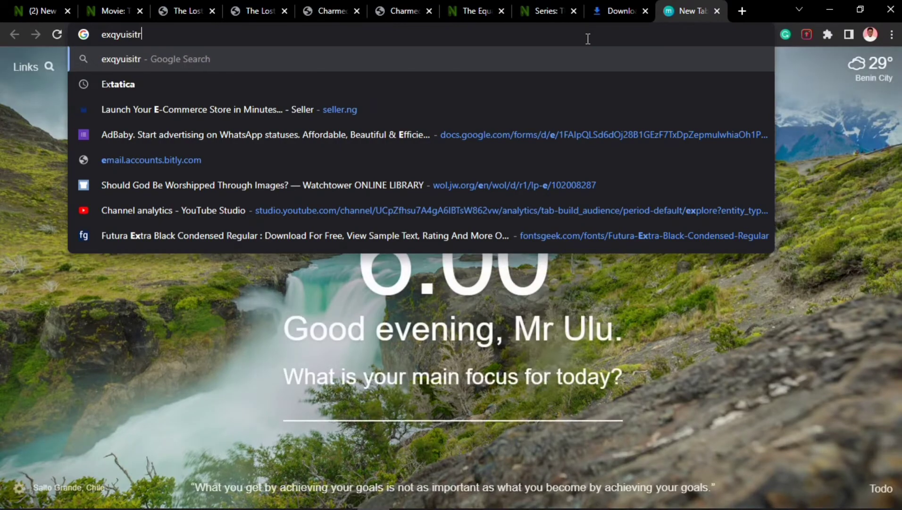
key("BackSpace")
key("BackSpace")
key("BackSpace")
key("BackSpace")
key("BackSpace")
key("BackSpace")
key("BackSpace")
key("BackSpace")
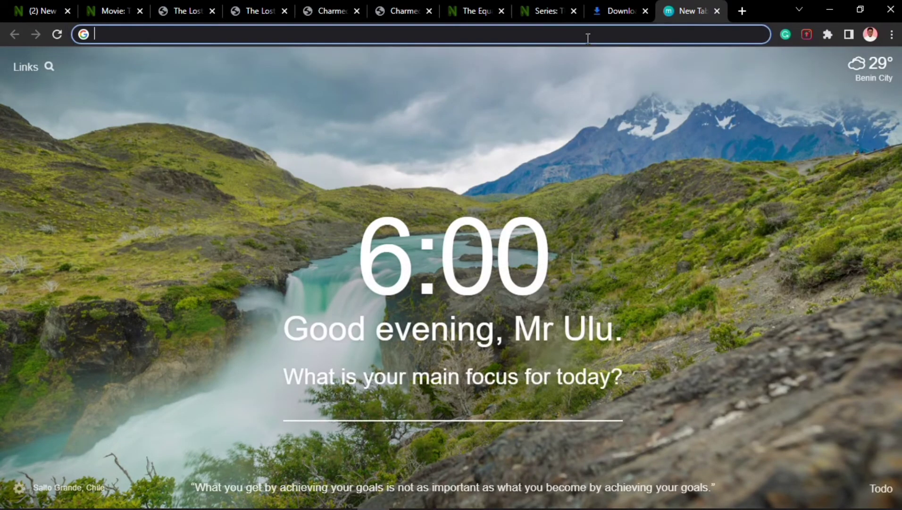
type("exquisite")
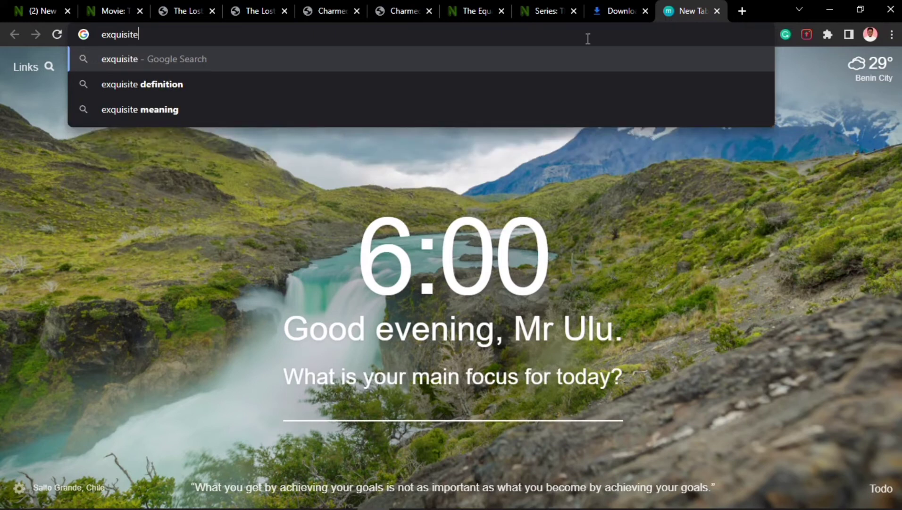
key("Return")
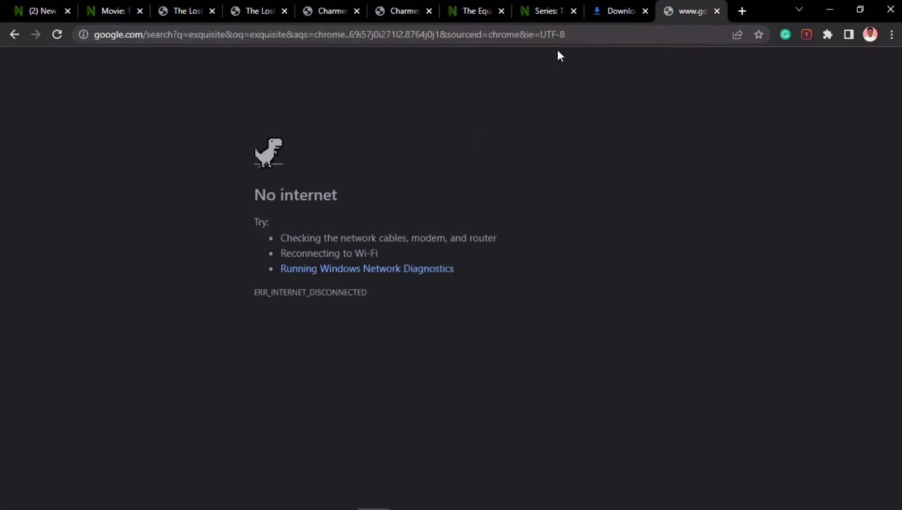
mouse_move(848, 502)
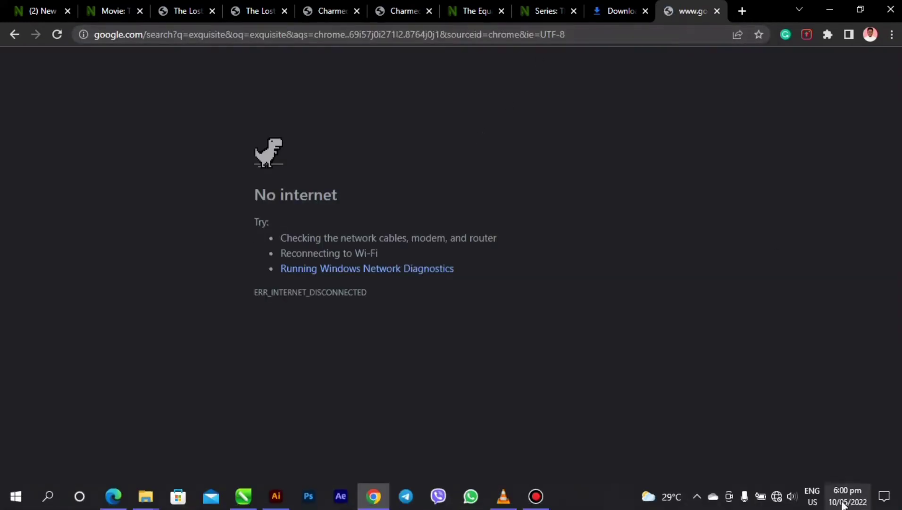
- Turn on the computer's Wi-Fi and check the network connection list
left_click(761, 502)
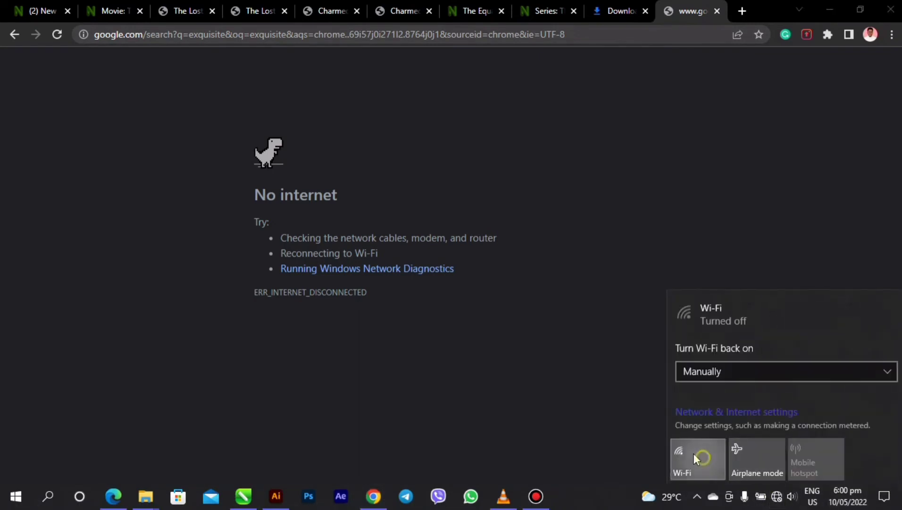
left_click(703, 457)
left_click(507, 357)
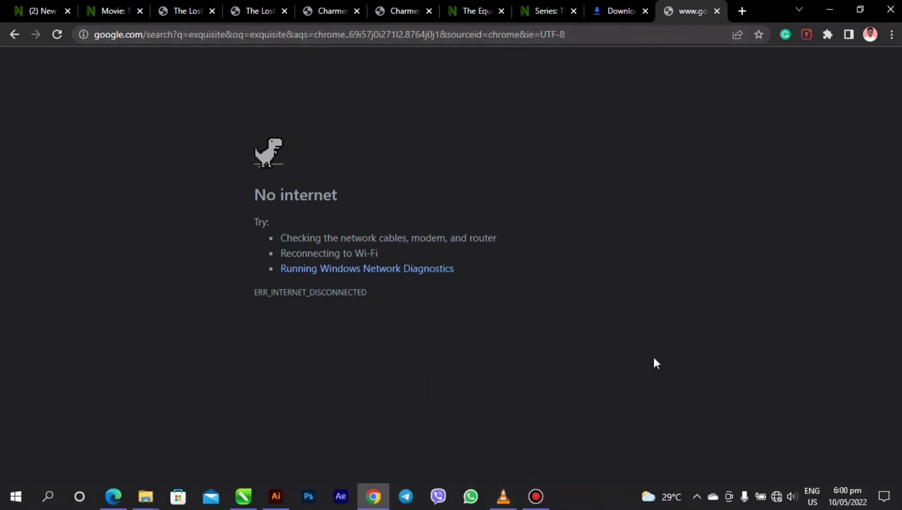
left_click(777, 500)
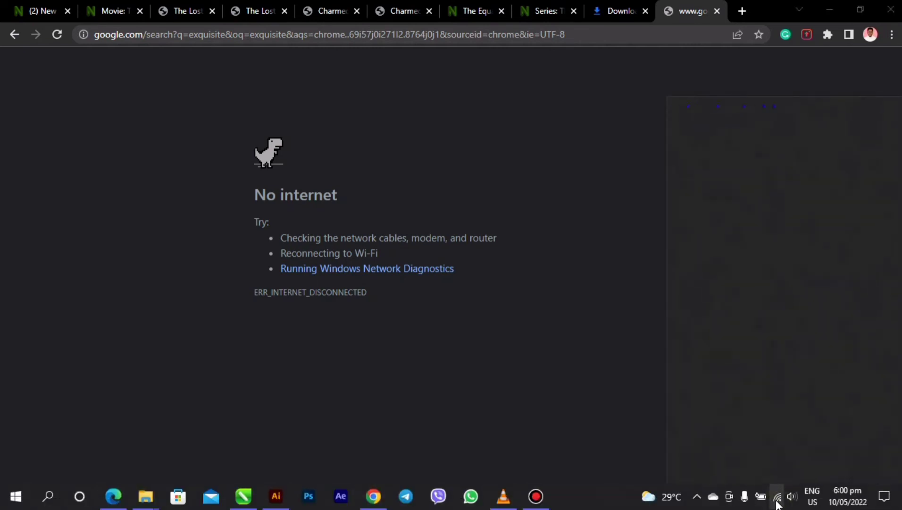
- Search Google for "exquisite" again and select the headword in the dictionary result for copying
left_click(396, 39)
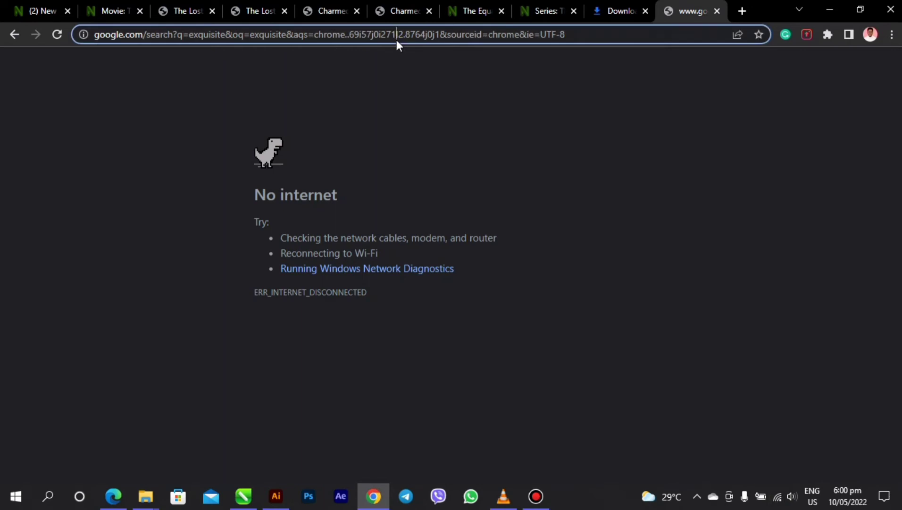
type("exqui")
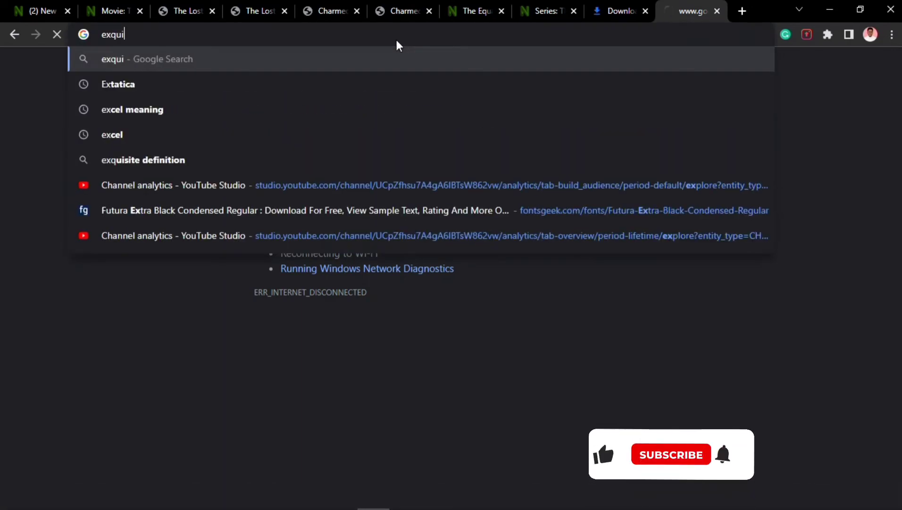
type("site")
key("Return")
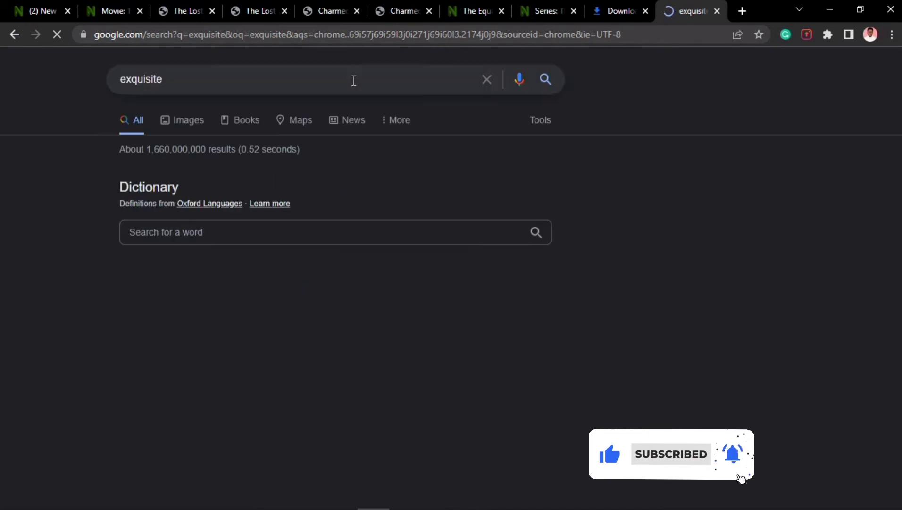
mouse_move(235, 265)
left_mouse_down()
mouse_move(148, 269)
mouse_move(240, 265)
left_mouse_up()
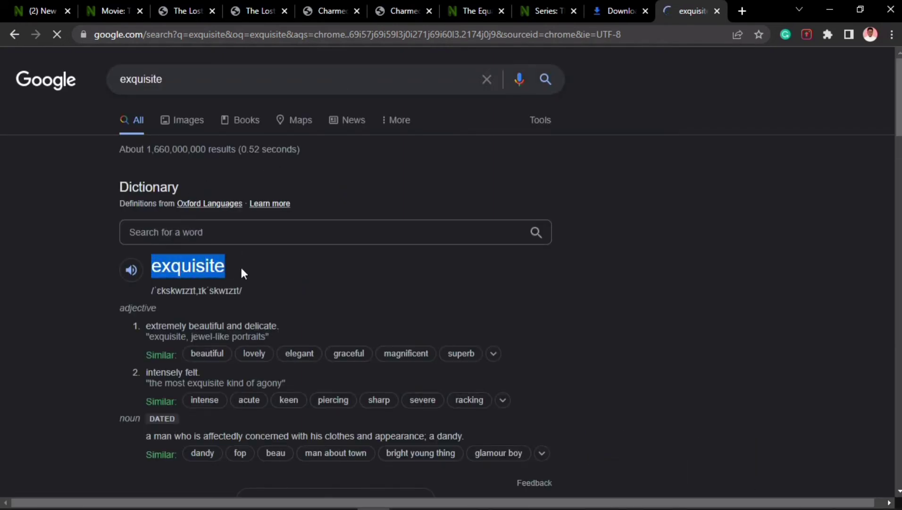
- Switch back to CorelDRAW and replace the text's first line with the looked-up "exquisite", keeping "contoure" on its own second line
left_click(826, 10)
left_click(465, 273)
left_click_drag(465, 274, 572, 274)
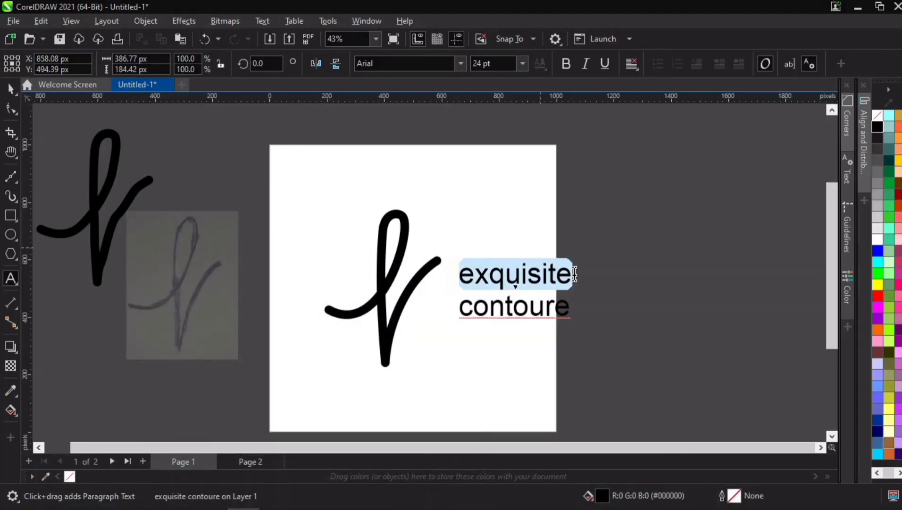
left_click(574, 274)
key("Delete")
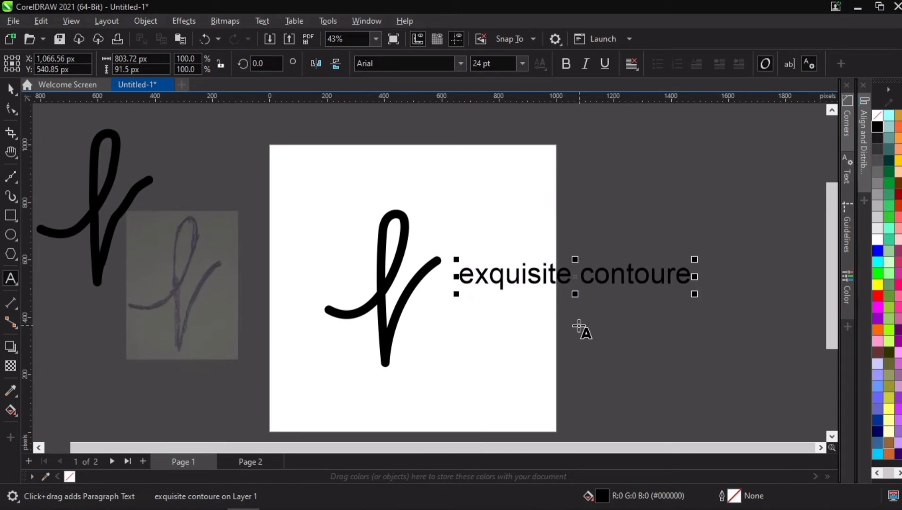
key("Return")
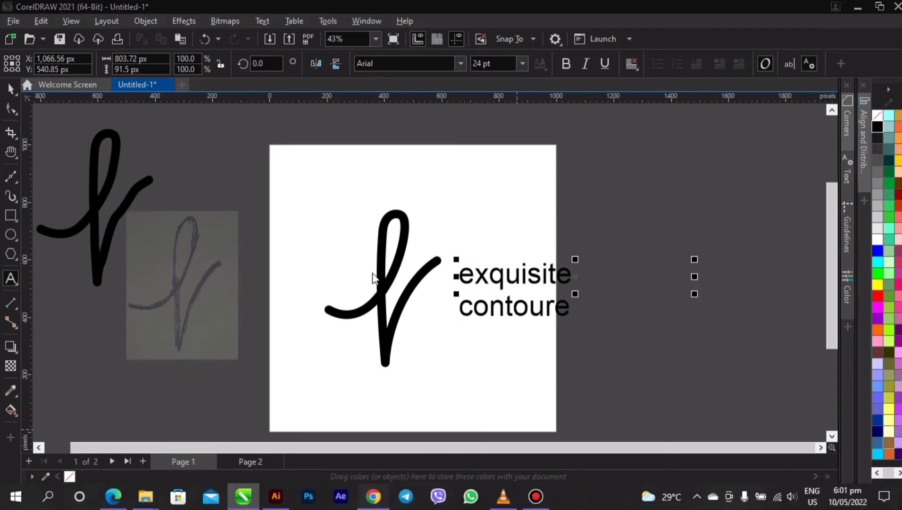
- Switch to Chrome, search Google for "conture", and copy the word "Conture" from the results heading
key("alt+Tab")
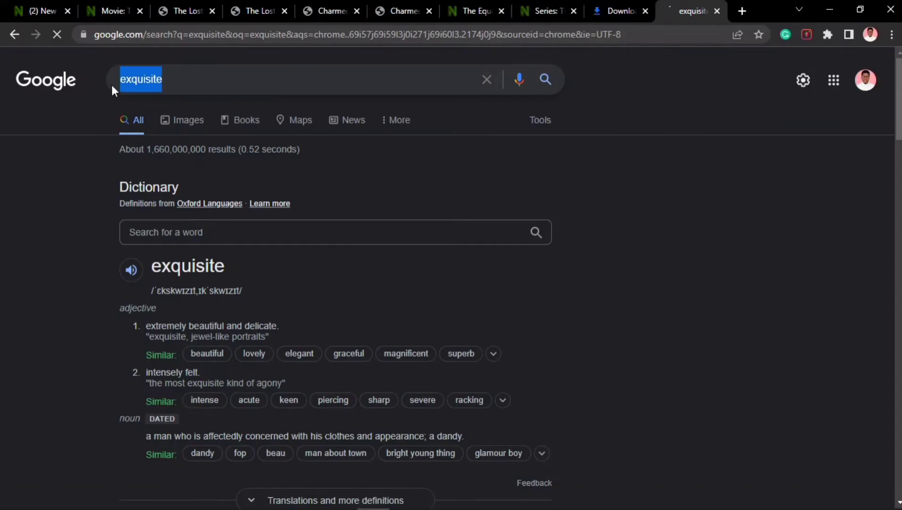
type("conture")
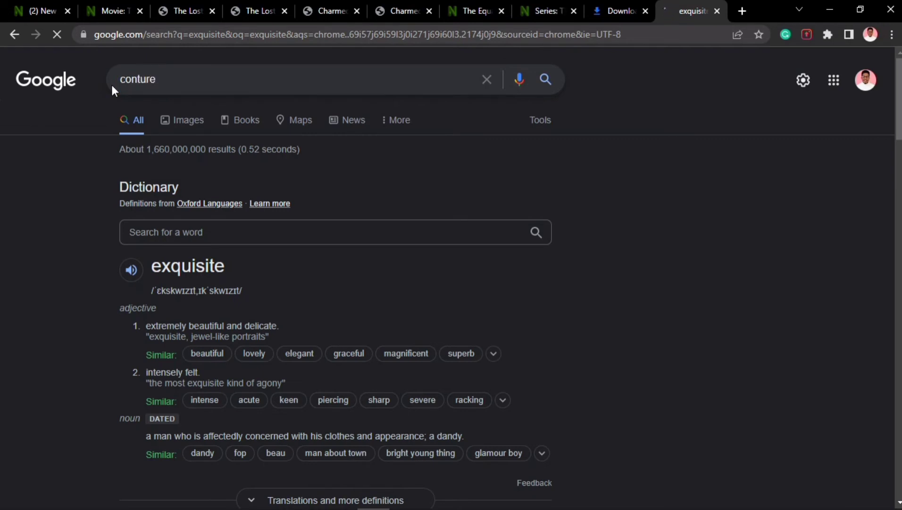
key("Return")
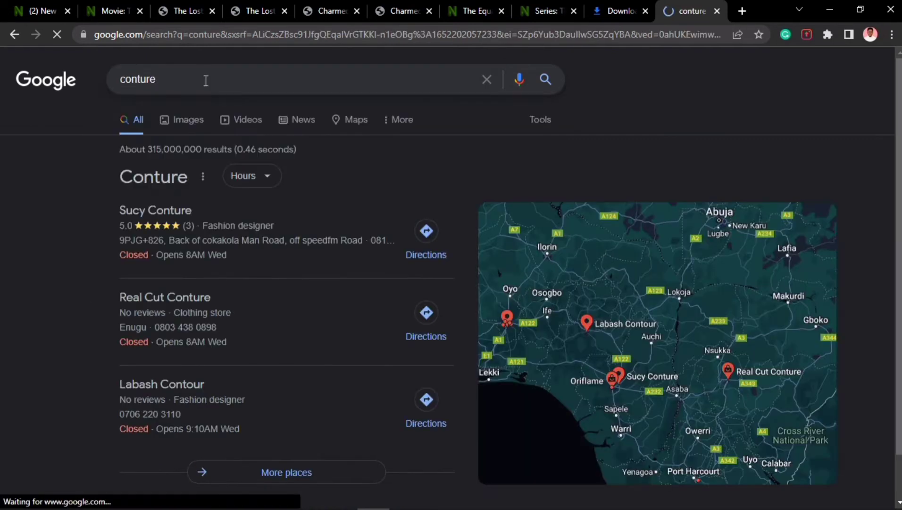
left_click_drag(117, 179, 189, 181)
key("ctrl+c")
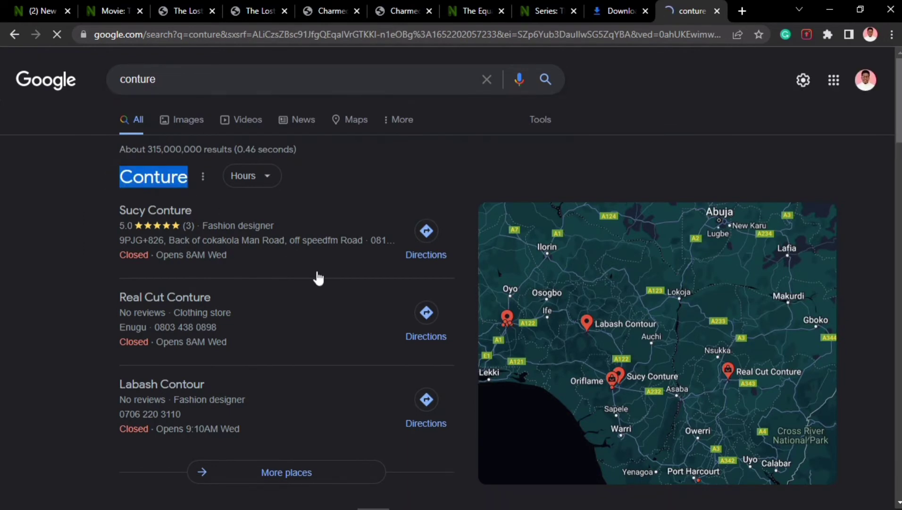
- Back in CorelDRAW, replace "contoure" with the copied word, remove the extra line break, and make it lowercase "conture"
left_click(830, 9)
left_click_drag(464, 307, 572, 306)
key("ctrl+v")
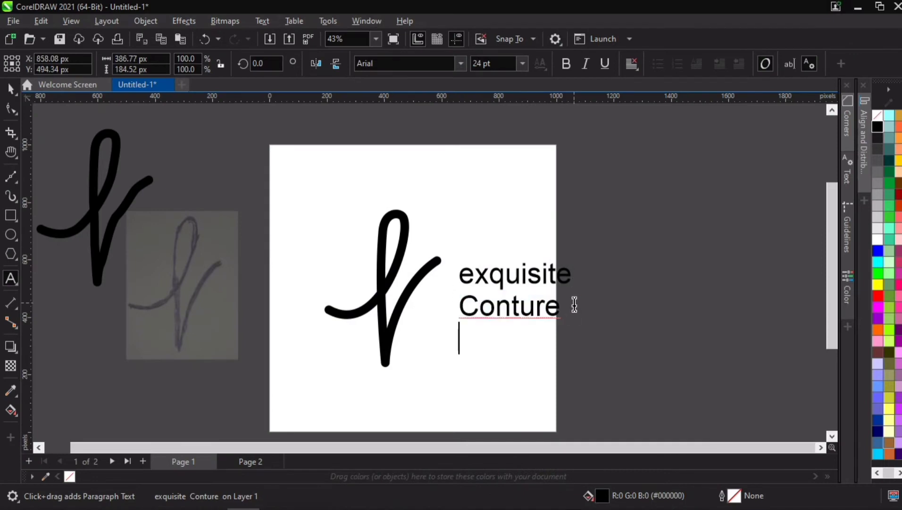
key("BackSpace")
left_click_drag(477, 307, 450, 302)
type("c")
left_click(11, 88)
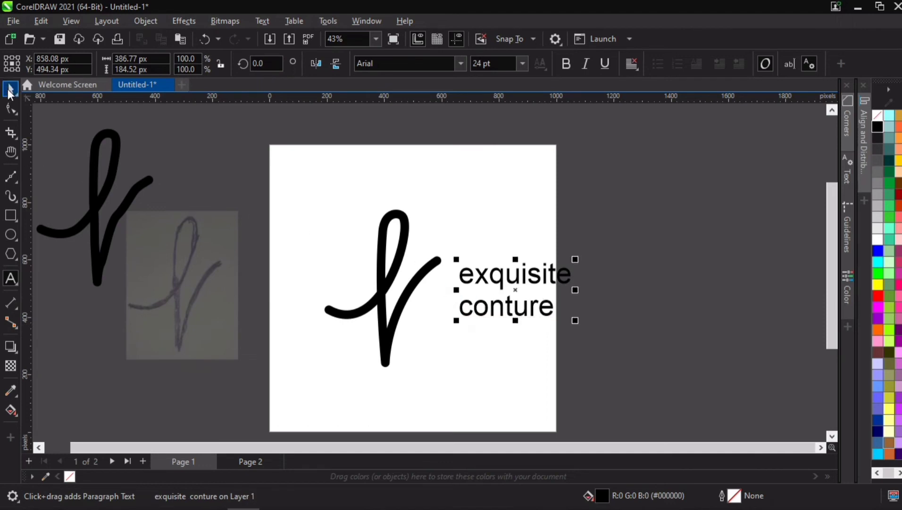
- Try scaling the outlined letter mark down to about 204 × 280 px, and undo the resize
scroll(618, 230, "up", 1)
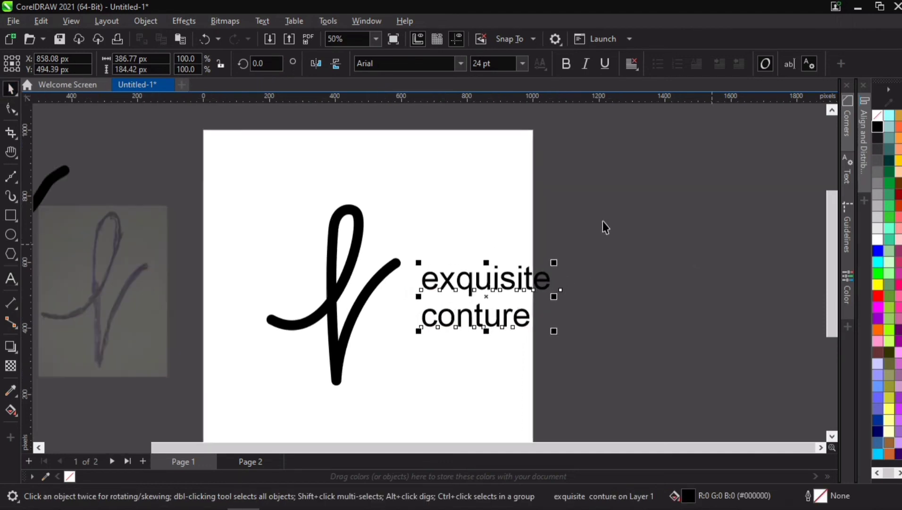
left_click(361, 228)
left_click_drag(401, 208, 420, 249)
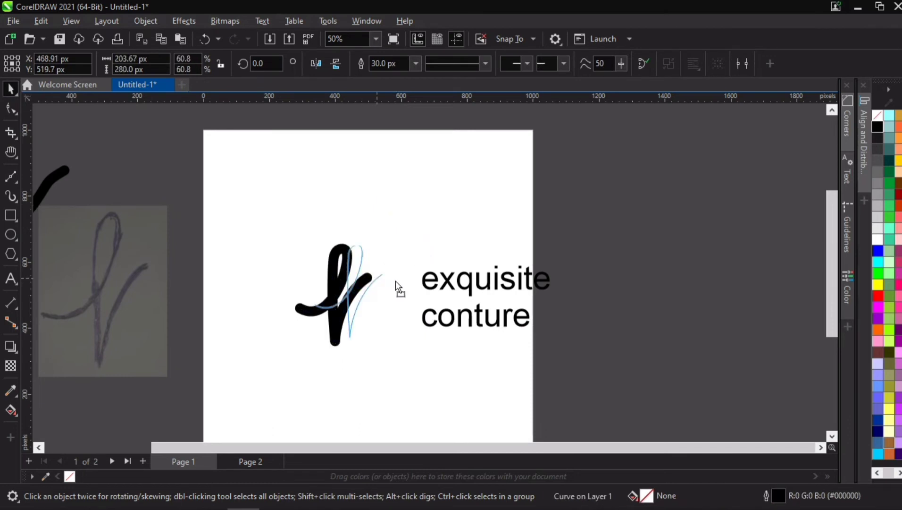
key("ctrl+z")
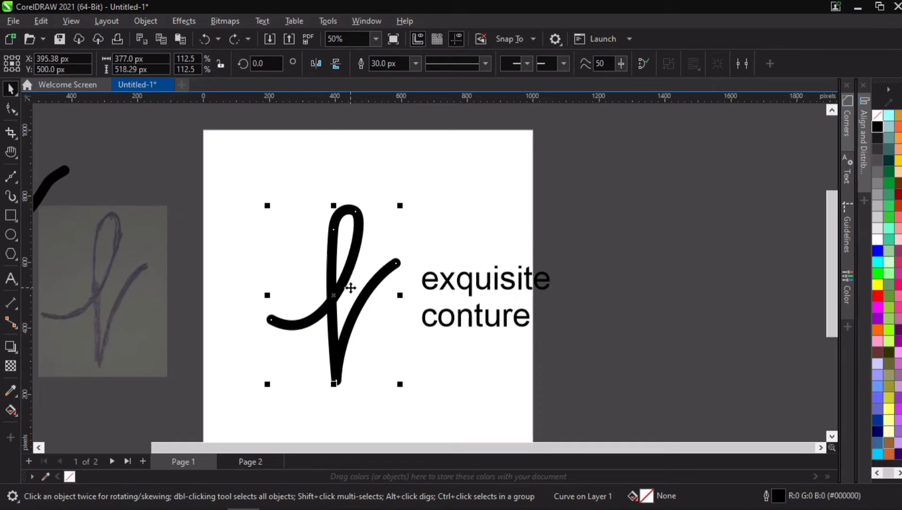
- Try shrinking the outlined letter mark about its centre to about 160 × 220 px, and undo it
scroll(353, 264, "up", 2)
scroll(348, 250, "down", 1)
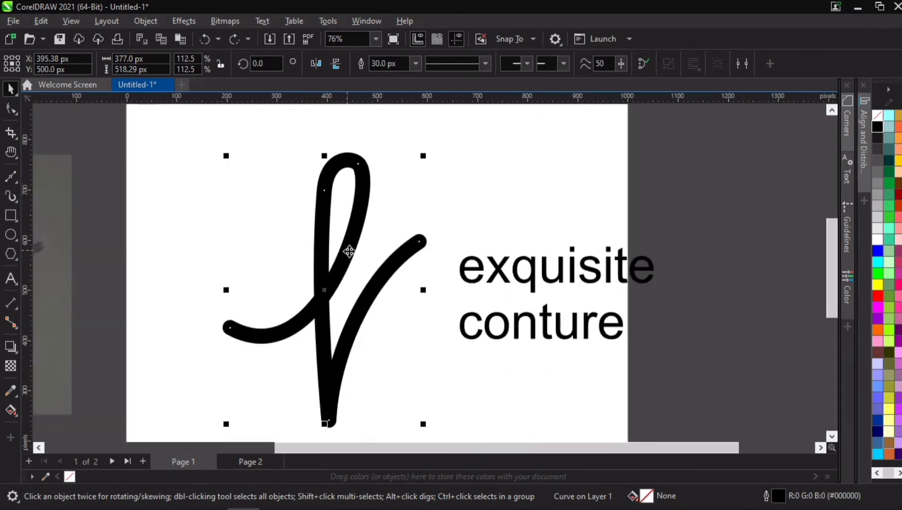
left_click(460, 178)
left_click(366, 177)
left_click_drag(423, 155, 430, 230)
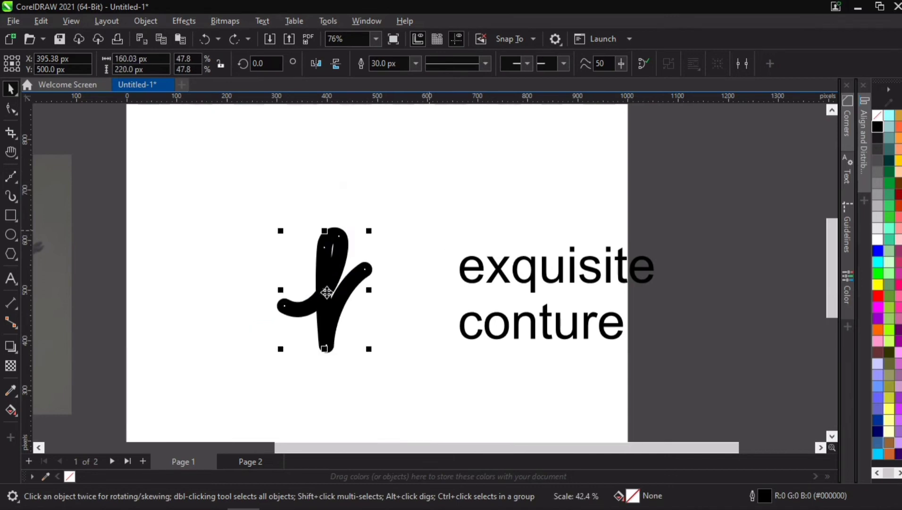
scroll(331, 283, "up", 1)
scroll(330, 270, "down", 2)
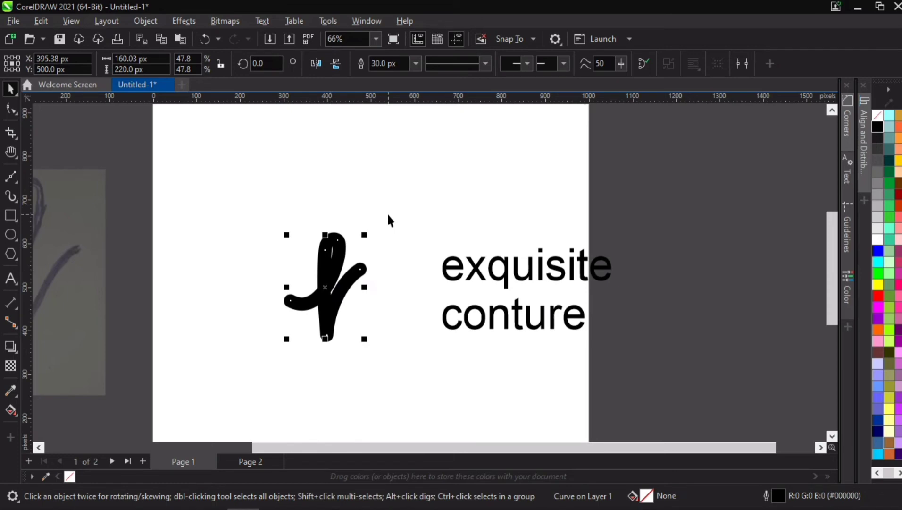
key("ctrl+z")
- Convert the letter mark's 30 px outline to an object
left_click(138, 22)
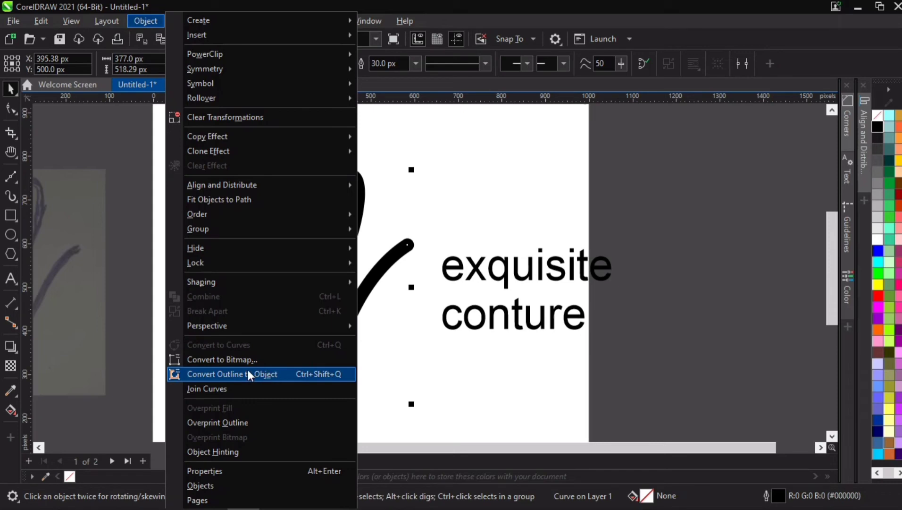
left_click(370, 234)
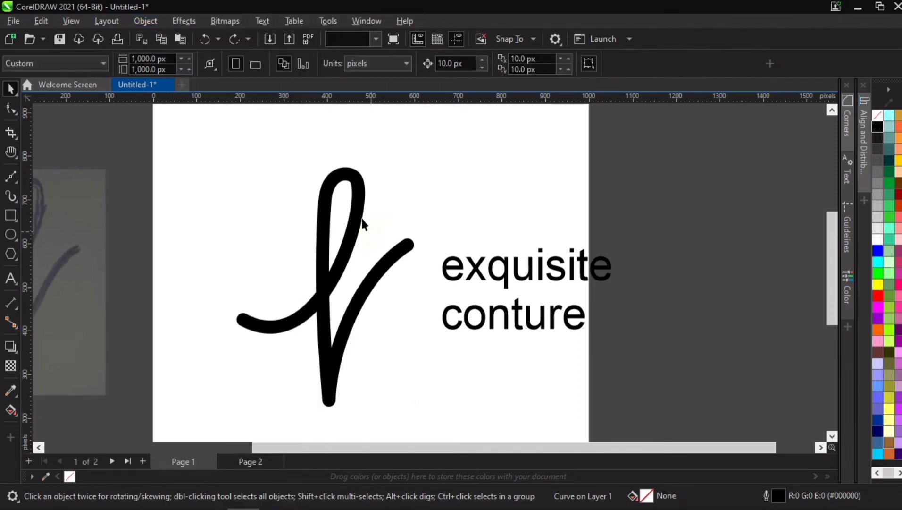
left_click(146, 21)
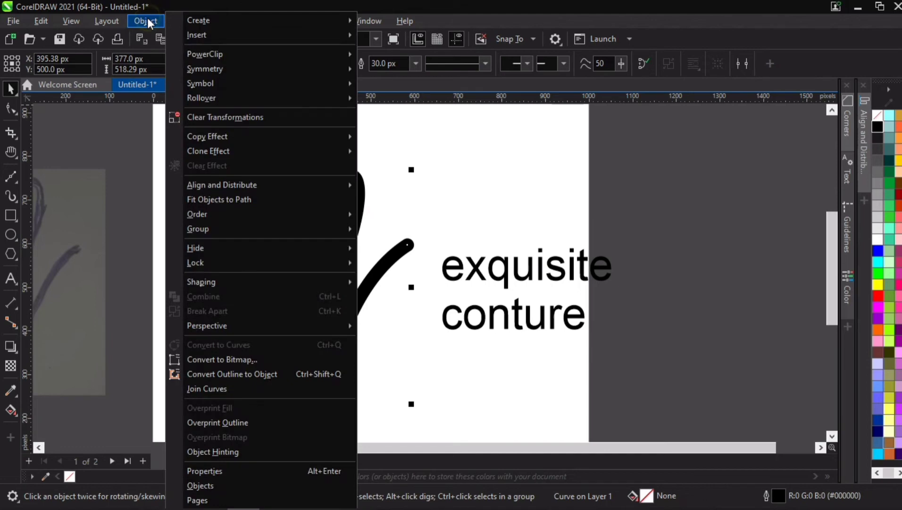
left_click(250, 374)
left_click(351, 246)
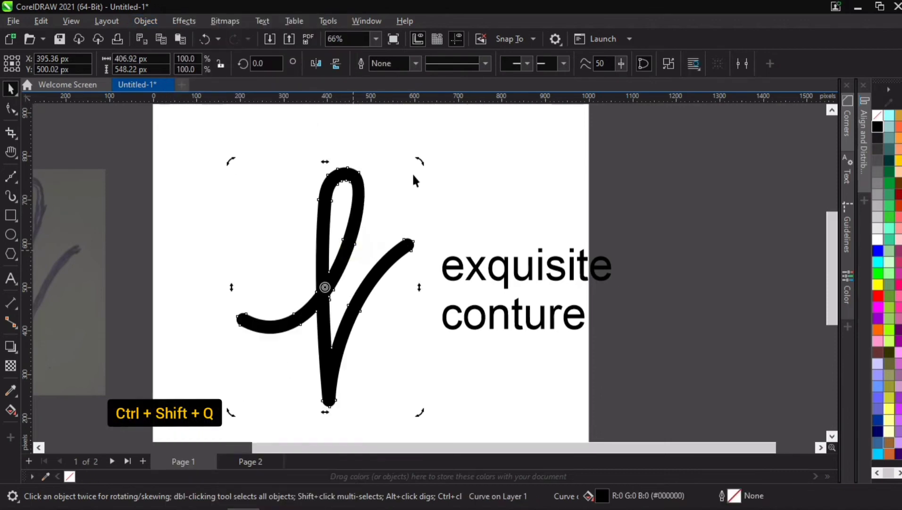
- Scale the converted letter mark about its centre to about 243 × 328 px and move the brand text directly beside it
left_click(361, 202)
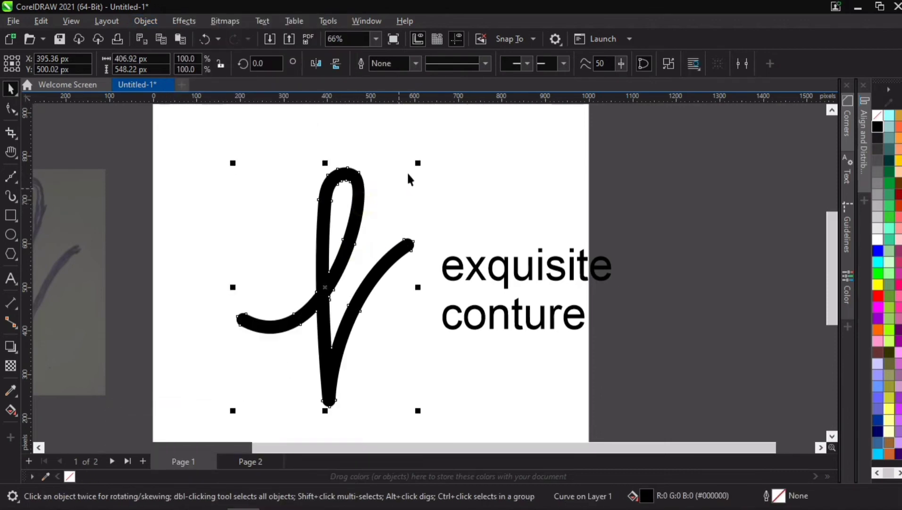
left_click_drag(418, 163, 362, 238)
scroll(332, 258, "down", 2)
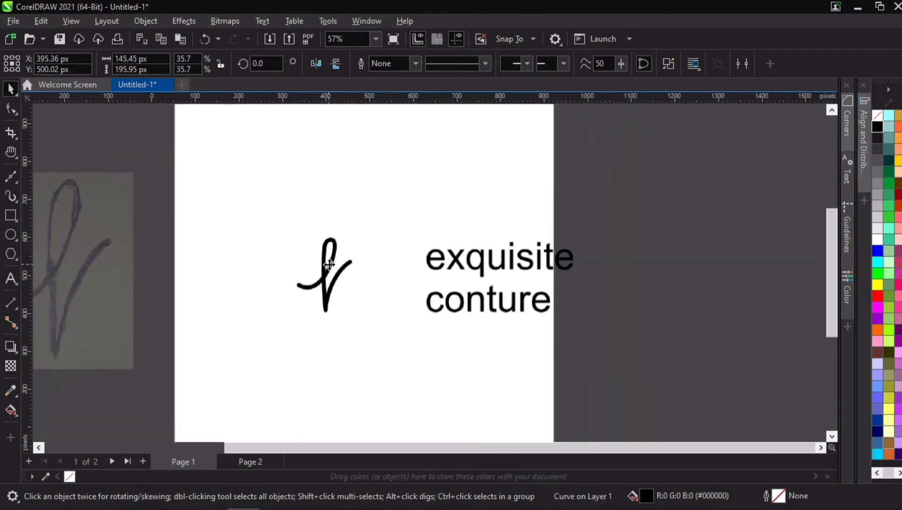
left_click_drag(358, 315, 380, 342)
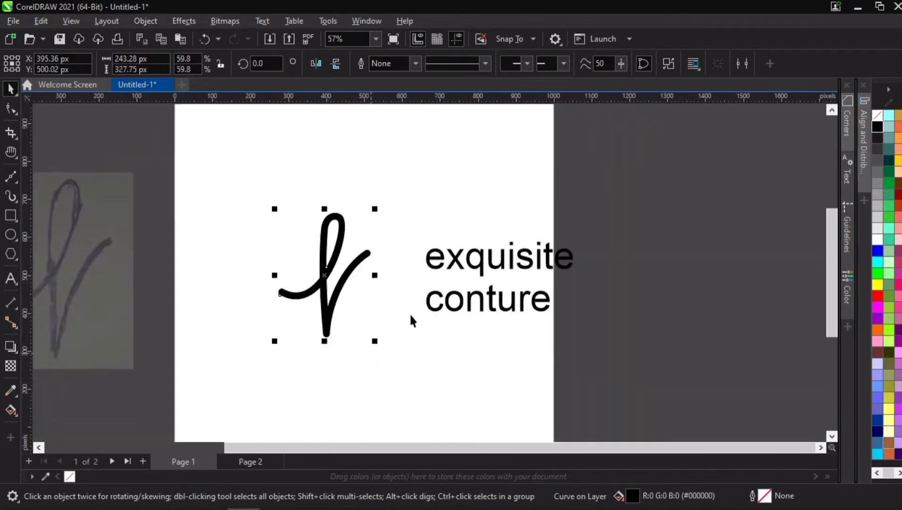
left_click(428, 262)
left_click_drag(428, 263, 407, 269)
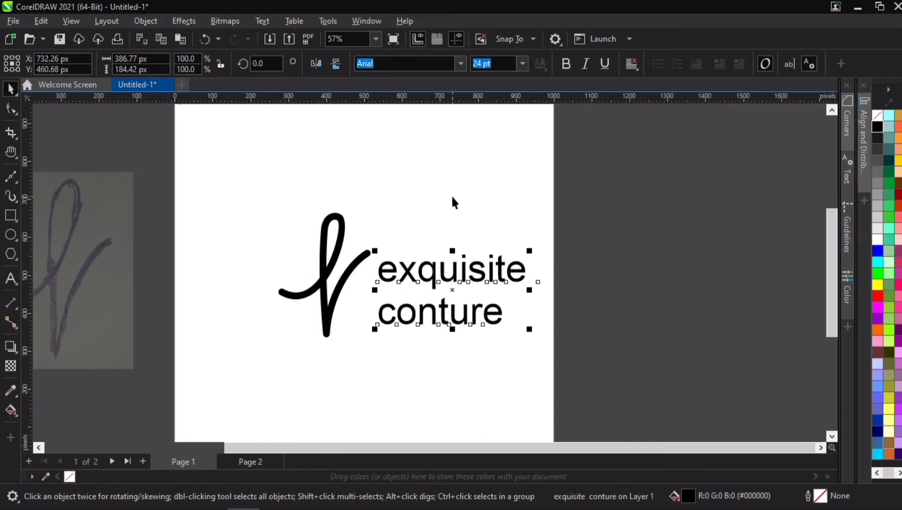
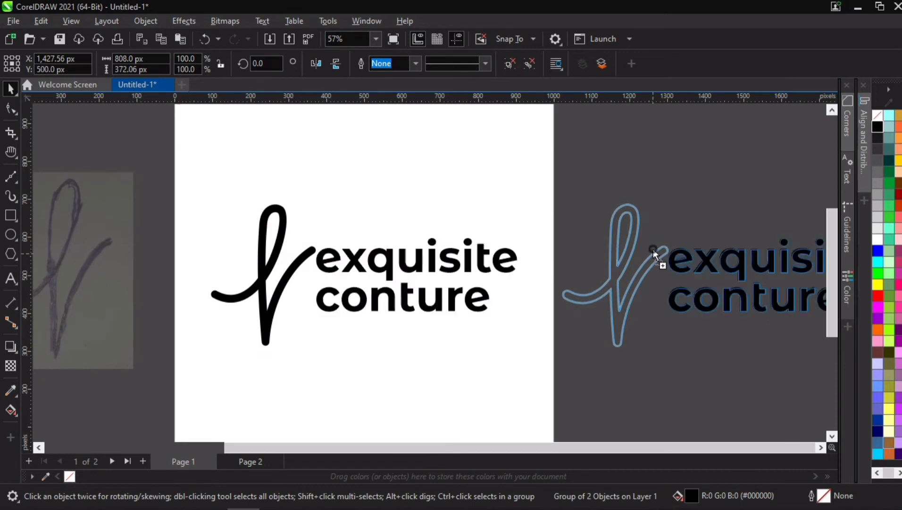
- Delete the "exquisite conture" text from the logo group on the page and centre the remaining letter mark on the page
left_click(450, 266, "ctrl")
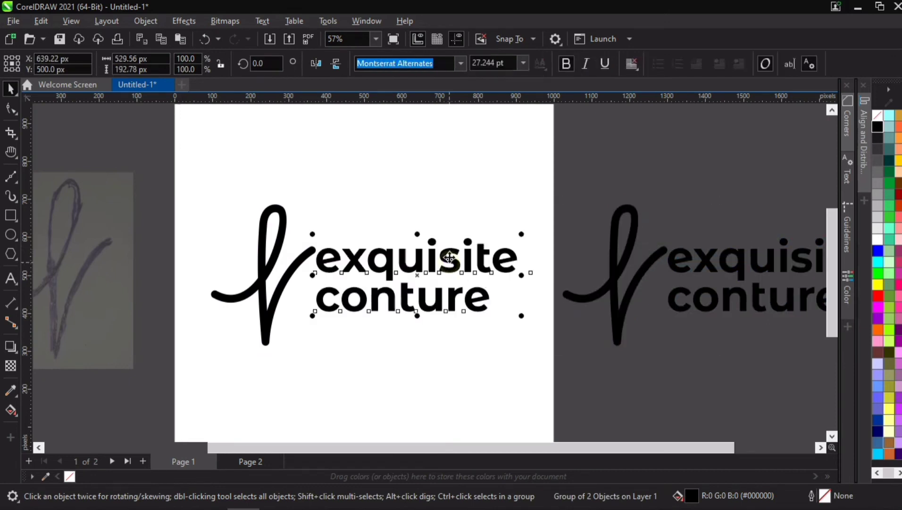
key("Delete")
left_click(299, 264)
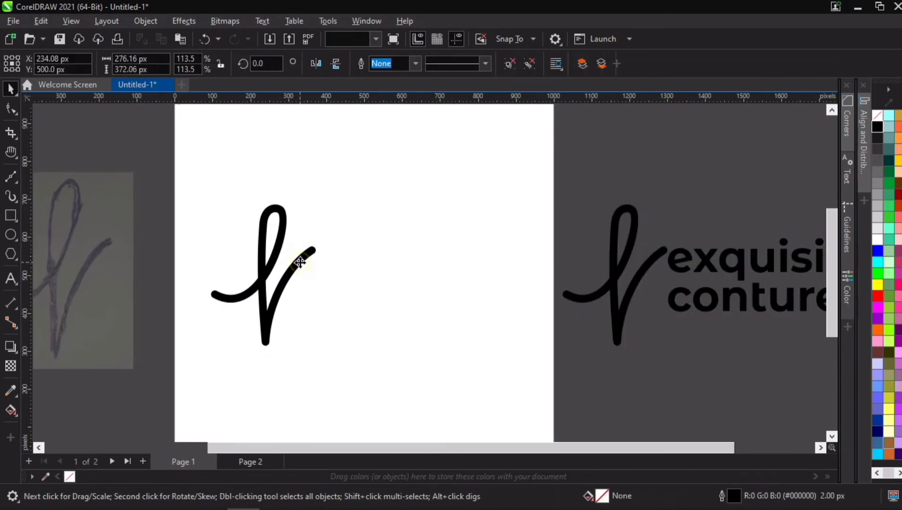
key("p")
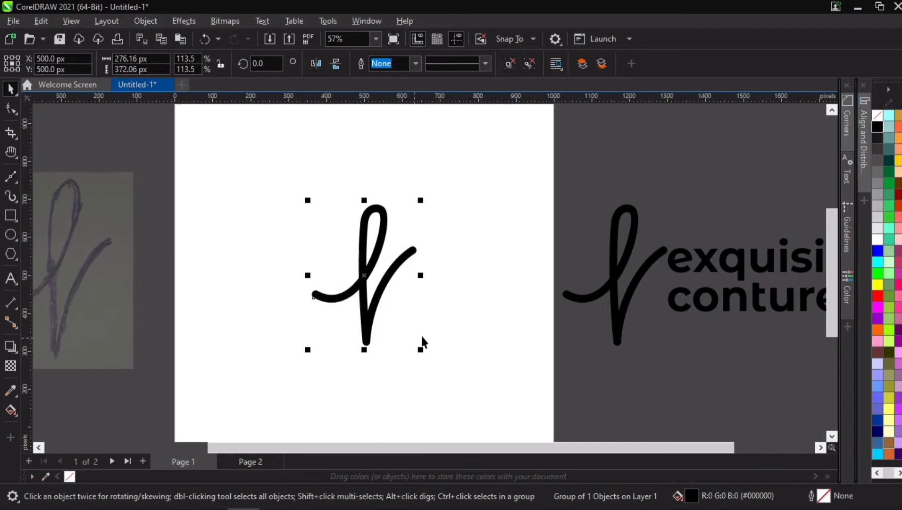
- Draw a circle about 42 px across beside the letter mark's foot, filled black with no outline
left_click(11, 233)
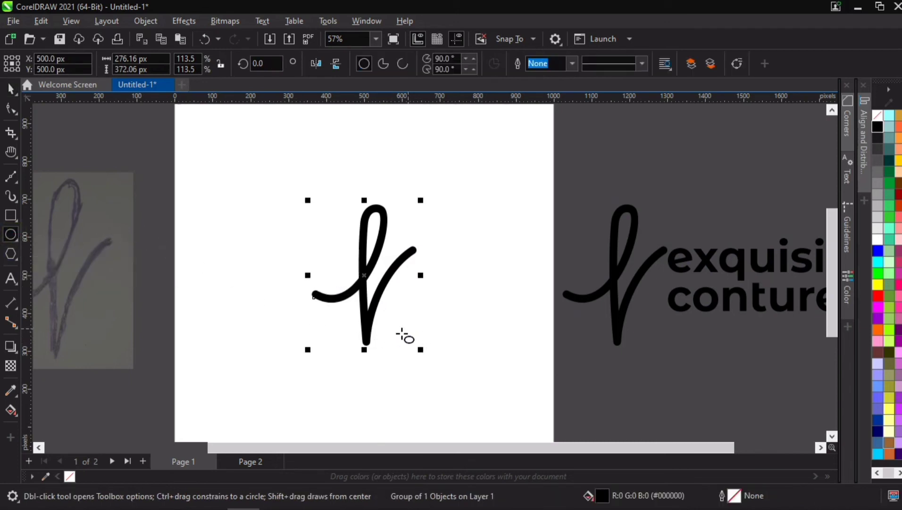
left_click_drag(393, 330, 409, 344)
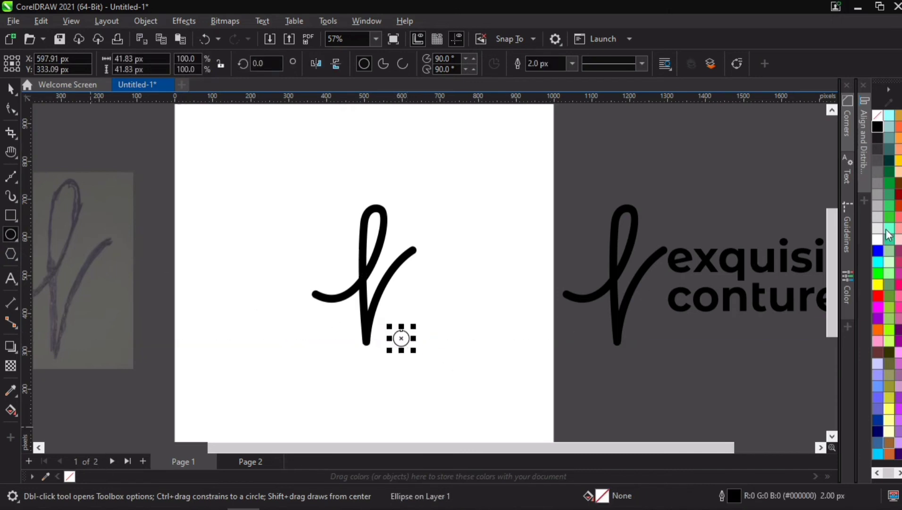
left_click(876, 126)
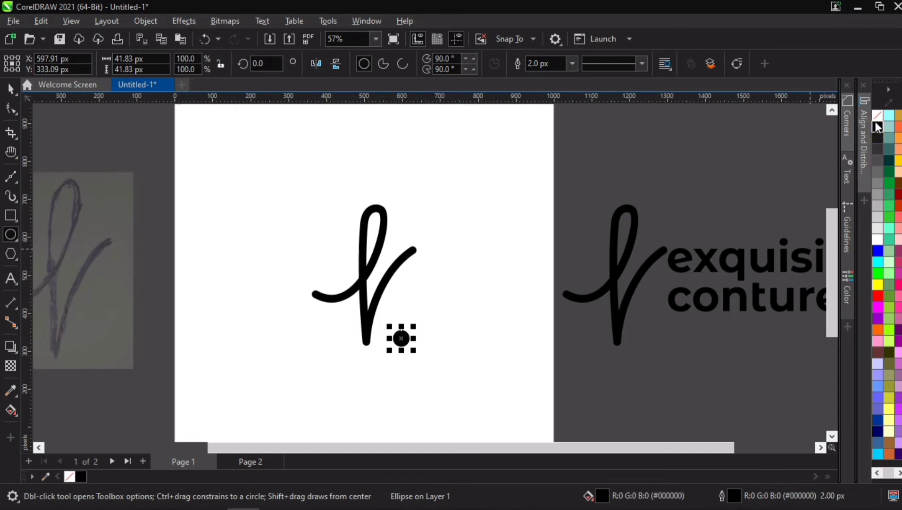
right_click(876, 122)
left_click(858, 126)
- Scale the dot down to about 34 px and align its bottom edge with the letter mark's
scroll(438, 335, "up", 1)
scroll(437, 327, "up", 2)
key("space")
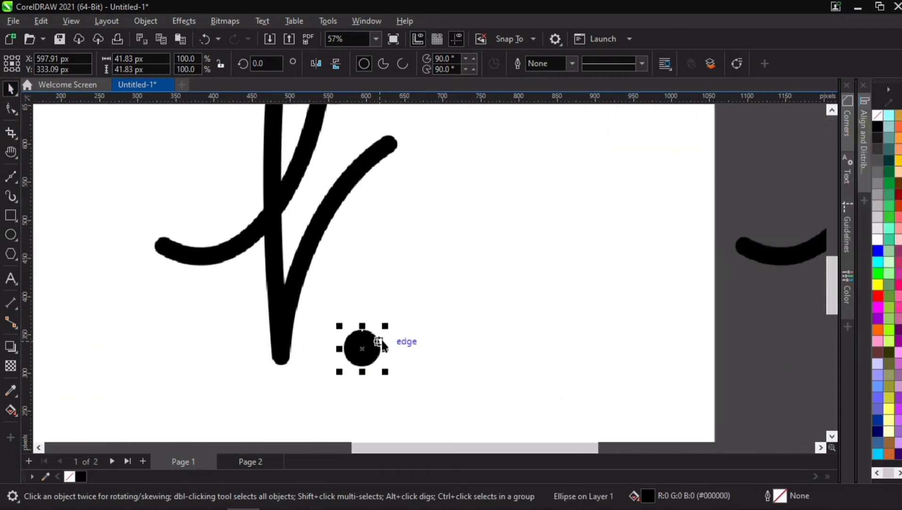
left_click_drag(384, 326, 373, 317)
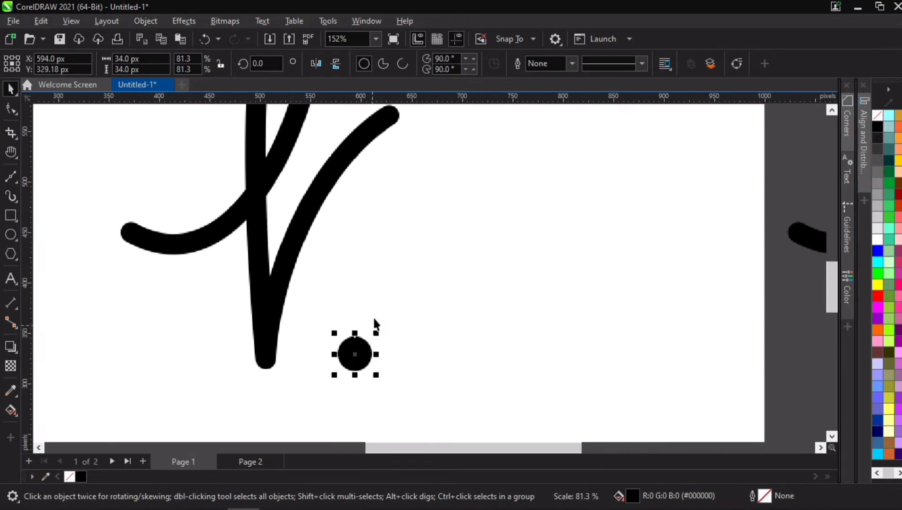
left_click(265, 332, "shift")
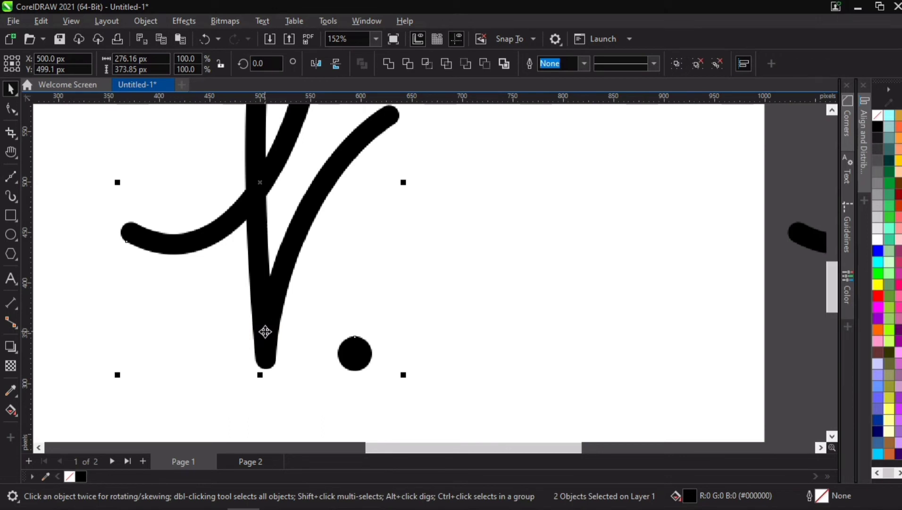
key("b")
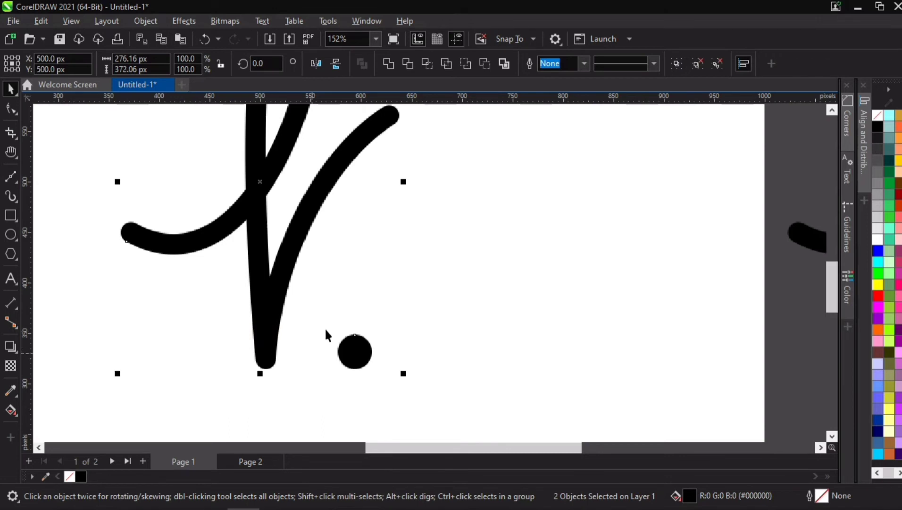
- Place a horizontal guideline at 315 px to check the bottom alignment of the dot and letter mark
left_click_drag(350, 98, 342, 367)
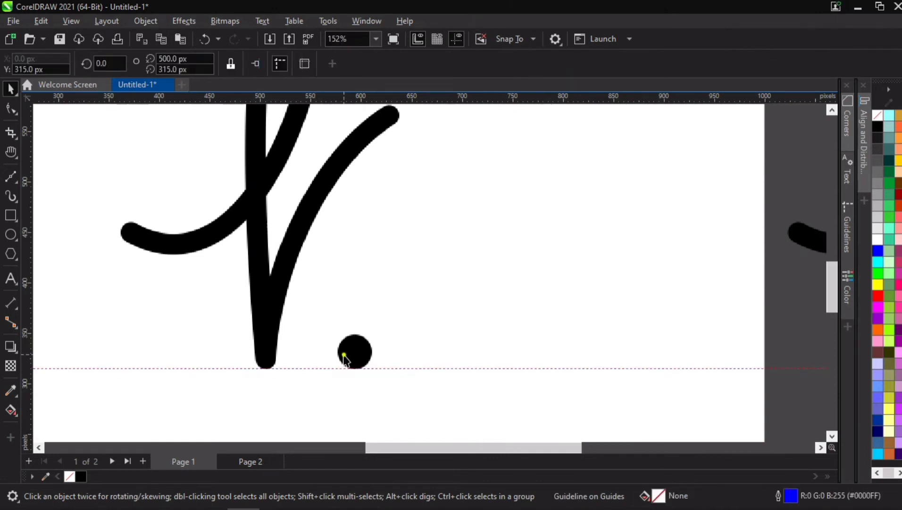
left_click(346, 353)
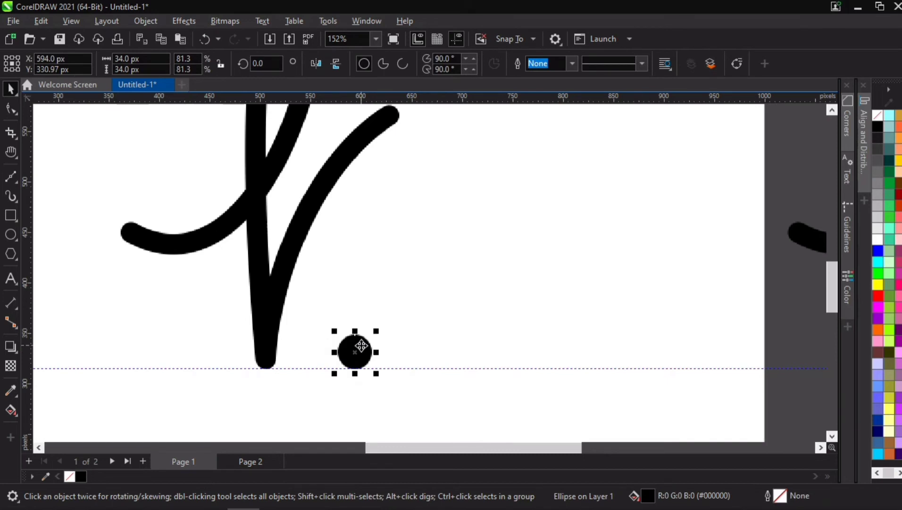
left_click(267, 363, "shift")
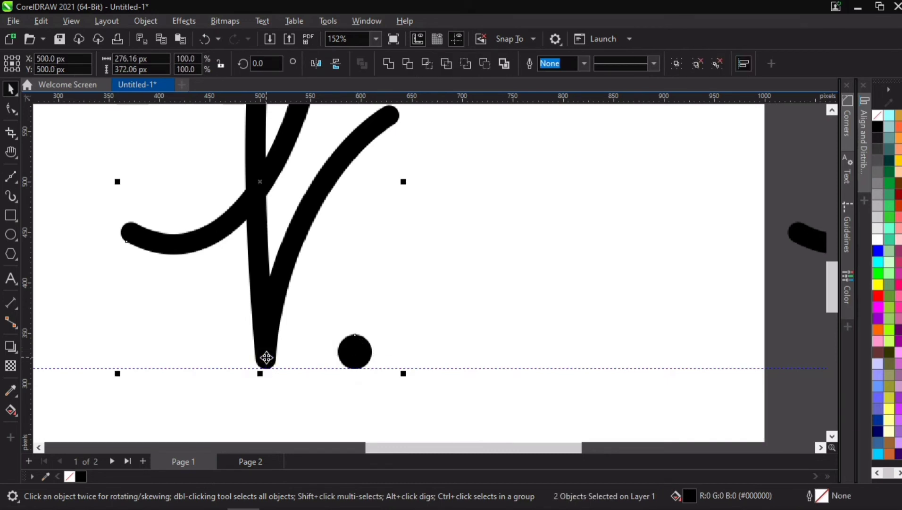
- Try aligning the dot to the letter mark's top edge, and restore its bottom alignment
scroll(266, 358, "down", 2)
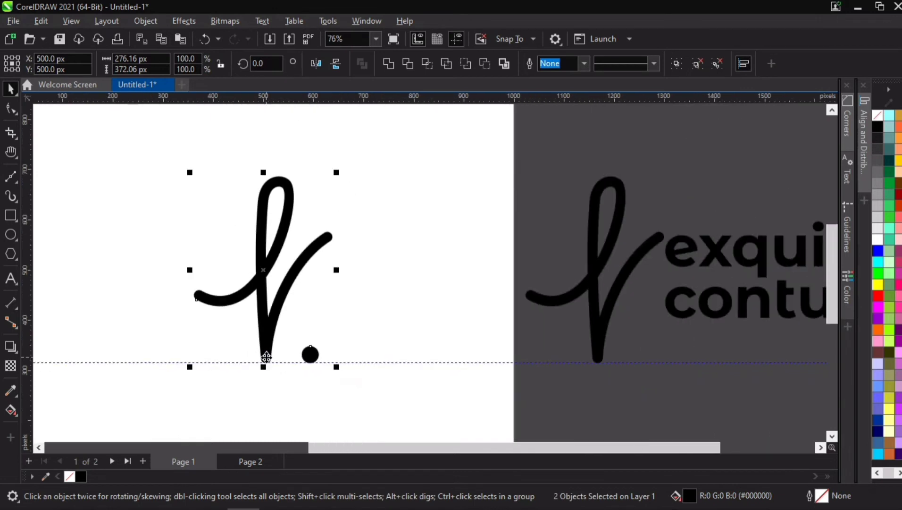
key("t")
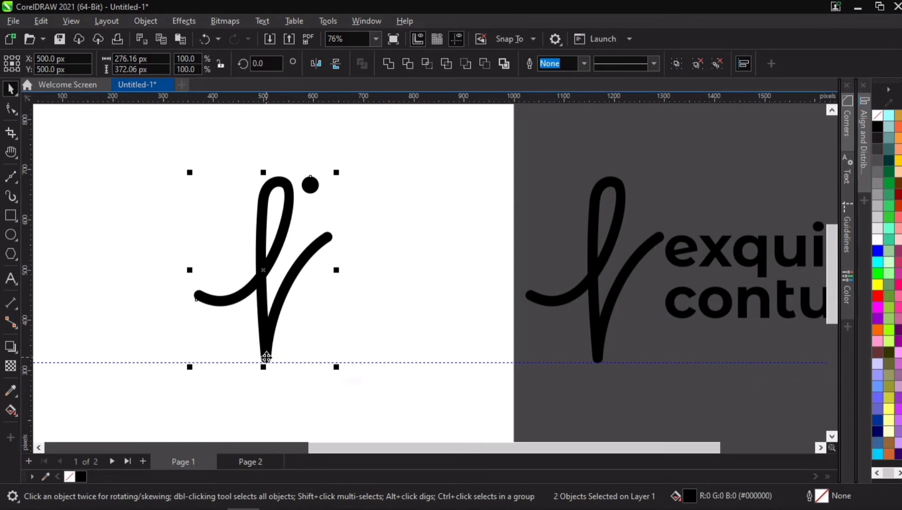
key("b")
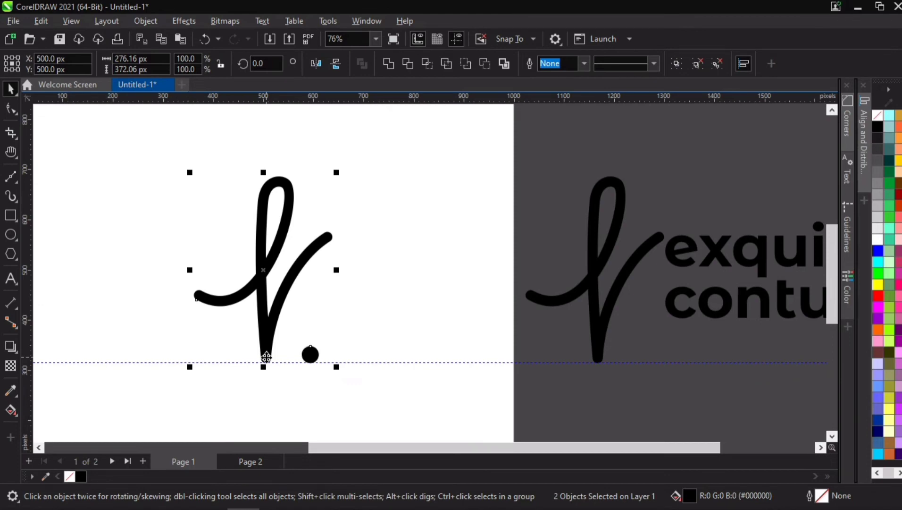
- Delete the horizontal guideline beneath the letter mark and dot
left_click(573, 163)
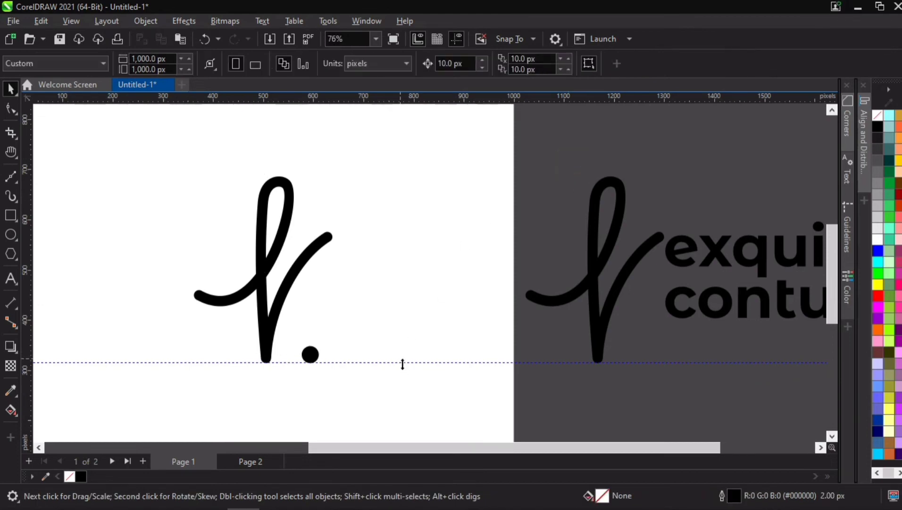
left_click(402, 362)
key("Delete")
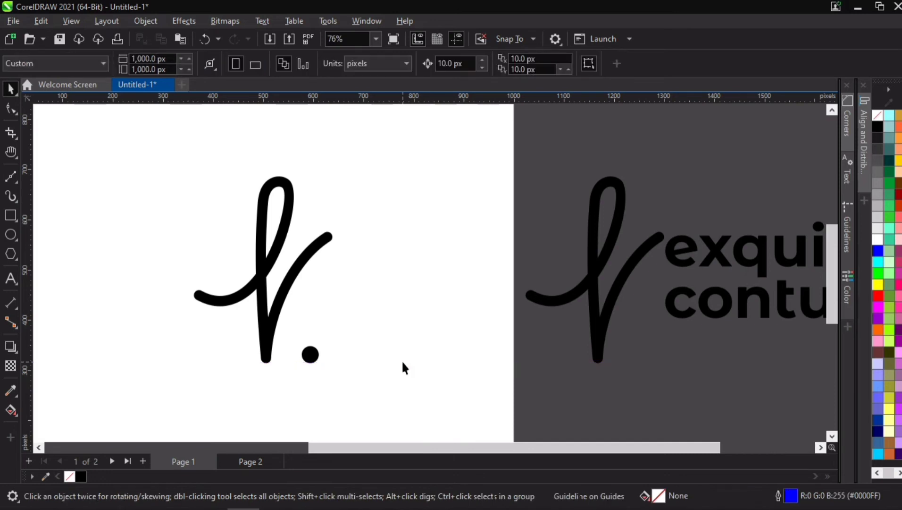
- Group the letter mark with its dot and scale the group about its centre to about 481 × 648 px
key("h")
left_click_drag(405, 365, 467, 377)
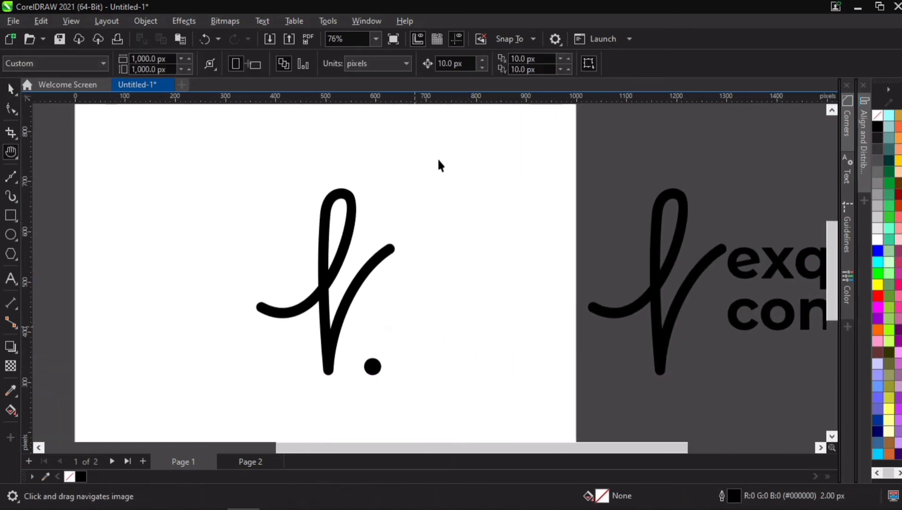
key("space")
left_click_drag(439, 152, 214, 399)
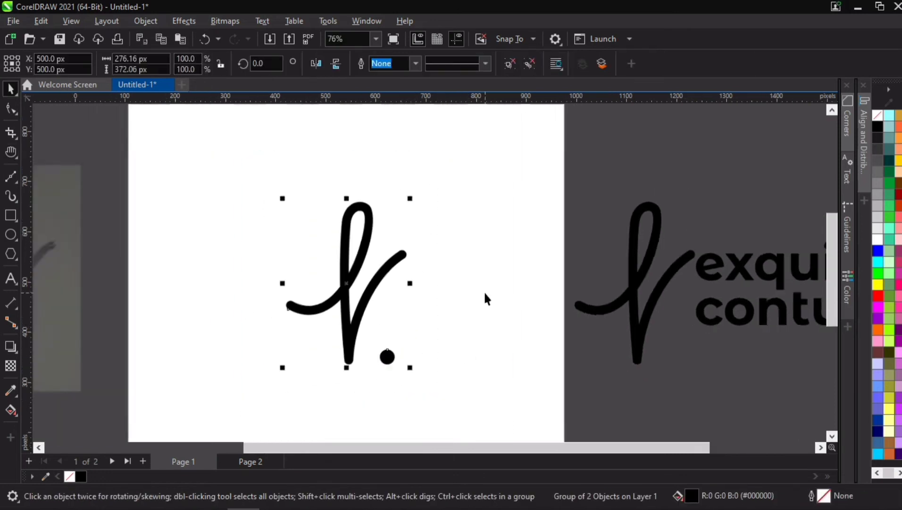
scroll(483, 290, "down", 1)
scroll(419, 315, "down", 2)
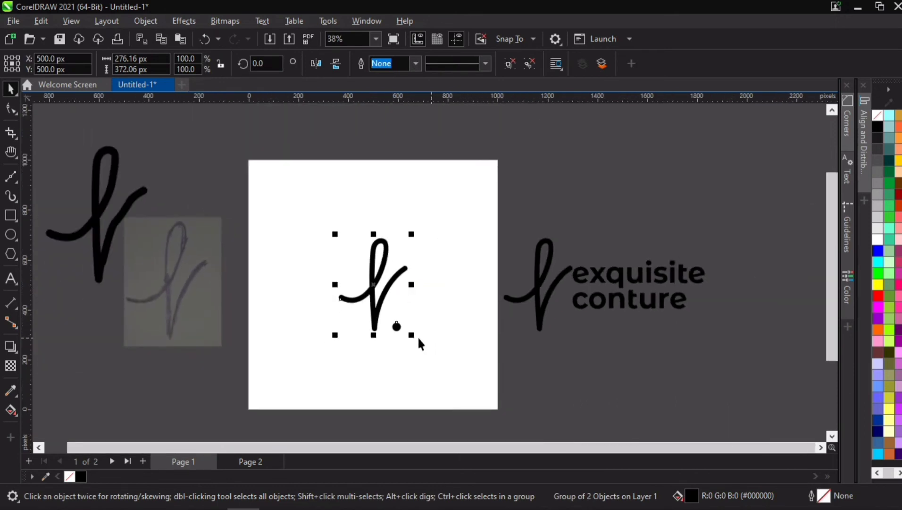
left_click_drag(415, 339, 438, 369)
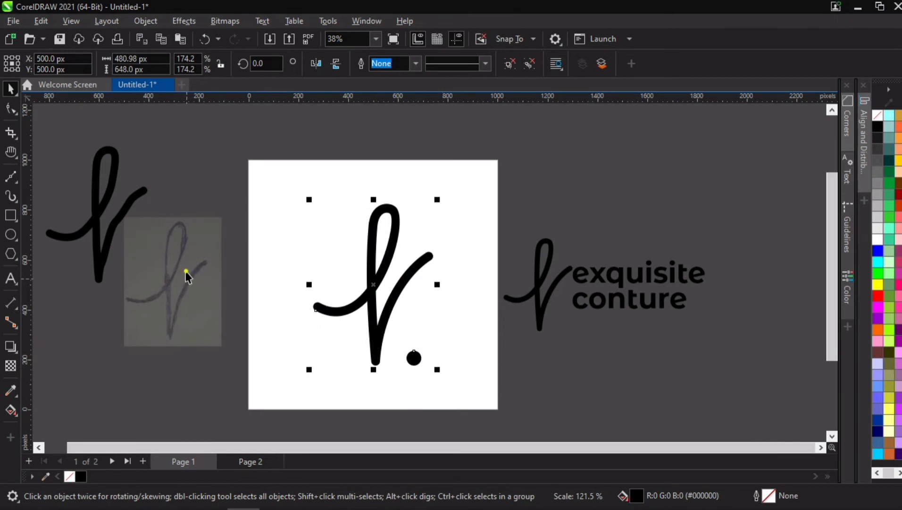
- Move the sketch photo up behind the off-page traced letter and draw a square about 458 px wide below it
left_click_drag(186, 276, 167, 186)
left_click(551, 296)
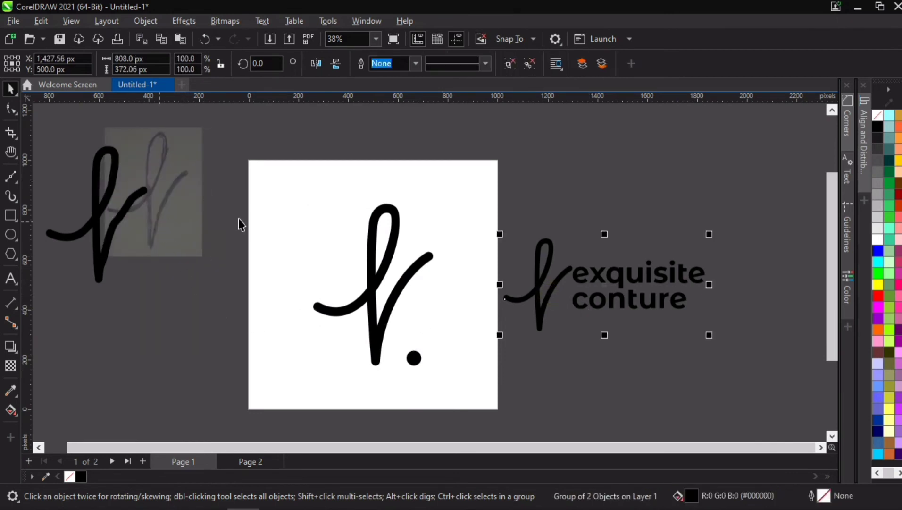
left_click(11, 215)
mouse_move(76, 290)
left_mouse_down()
mouse_move(197, 383)
mouse_move(198, 412)
left_mouse_up()
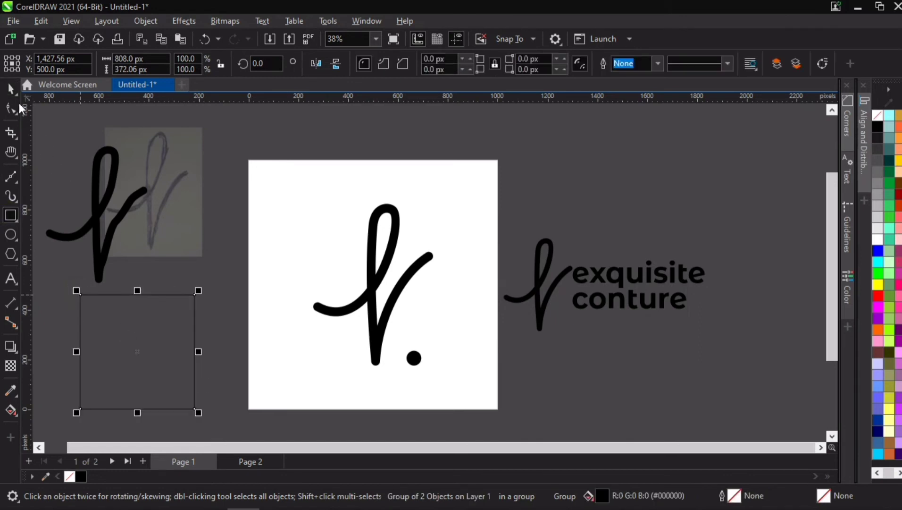
- Set the square's size to 1000 × 1000 px and centre it on the page
left_click(10, 88)
left_click_drag(163, 58, 109, 66)
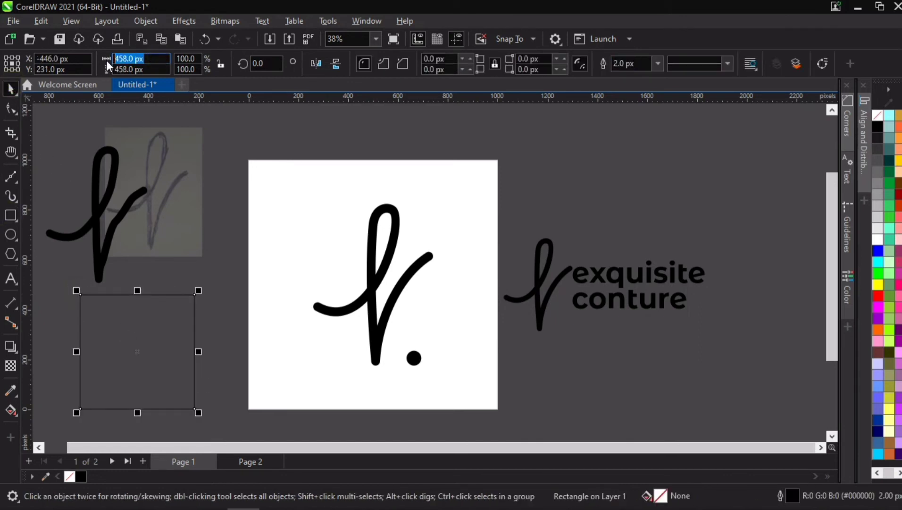
type("1000")
key("Tab")
type("1200")
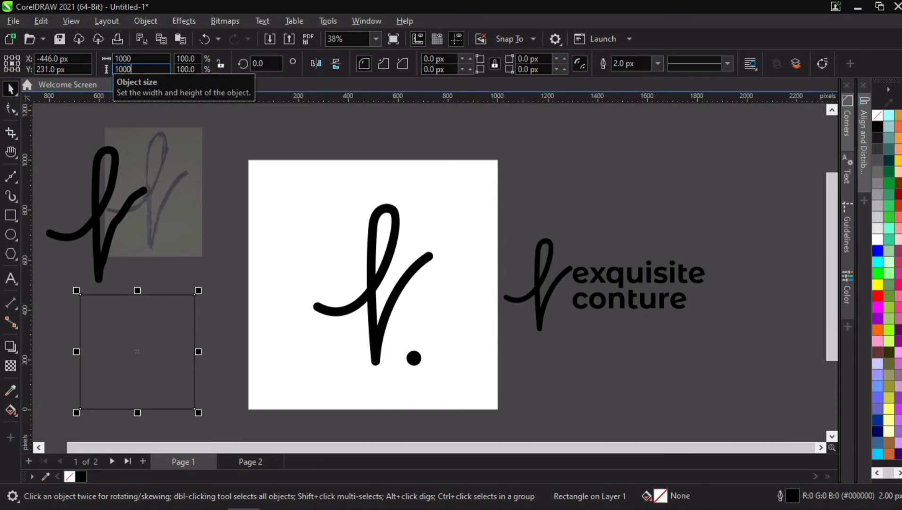
key("Return")
key("p")
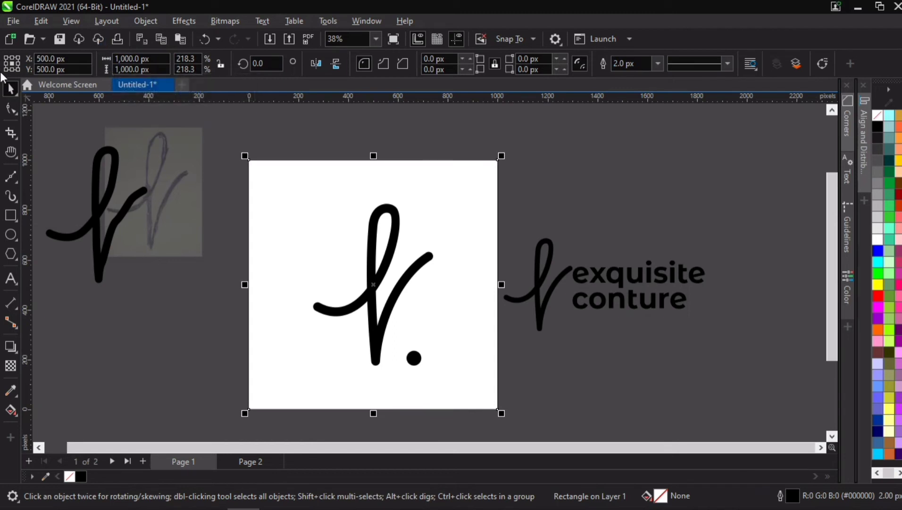
- PowerClip the sketch photo, the off-page traced letter and the "exquisite conture" logo inside the page-sized square
left_click(166, 224)
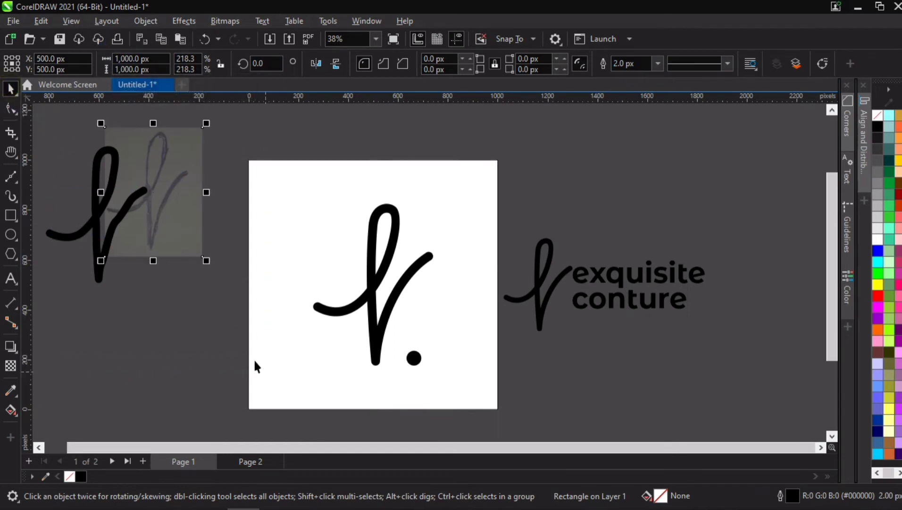
left_click(80, 229, "shift")
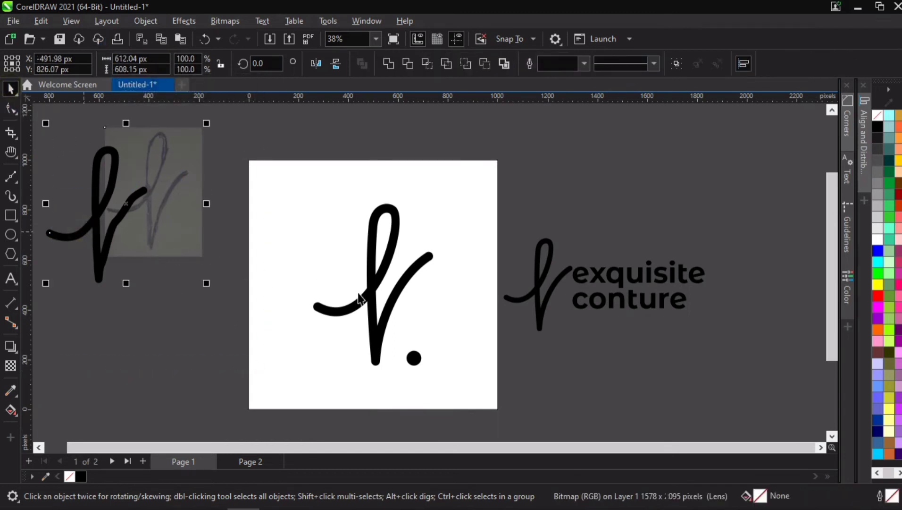
left_click(597, 278, "shift")
right_click(599, 277)
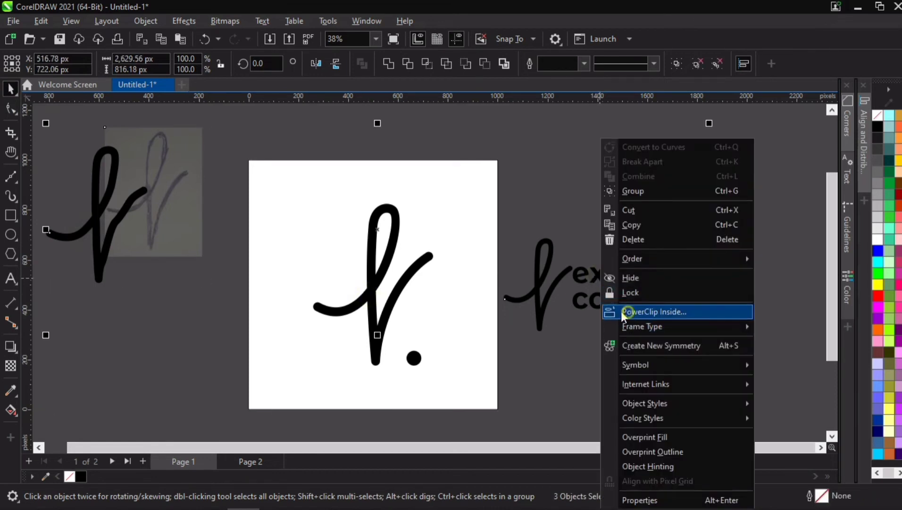
left_click(654, 311)
left_click(469, 266)
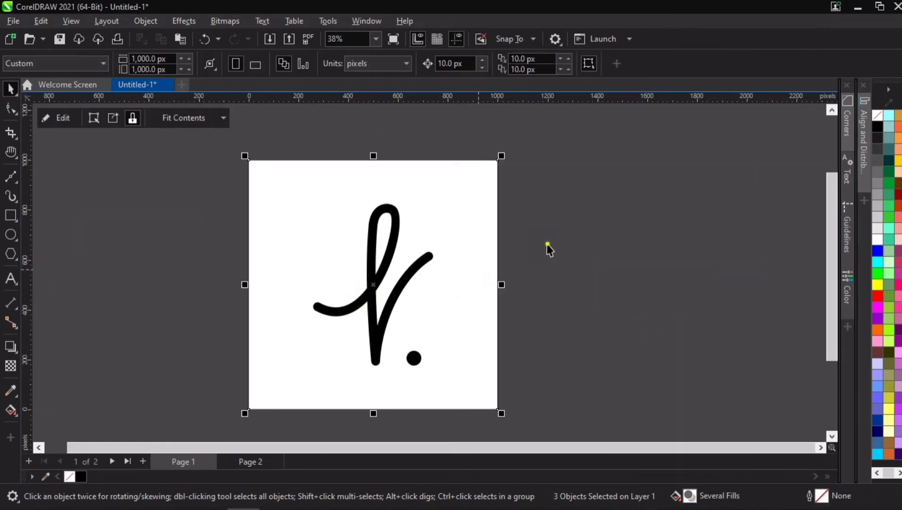
- PowerClip the letter mark and dot group inside the same page-sized square
left_click(403, 285)
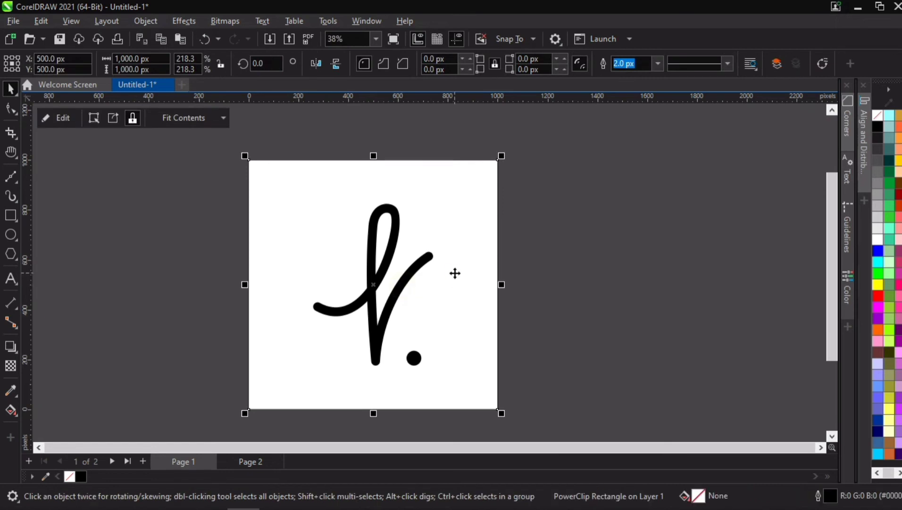
left_click(392, 247, "ctrl")
right_click(390, 247)
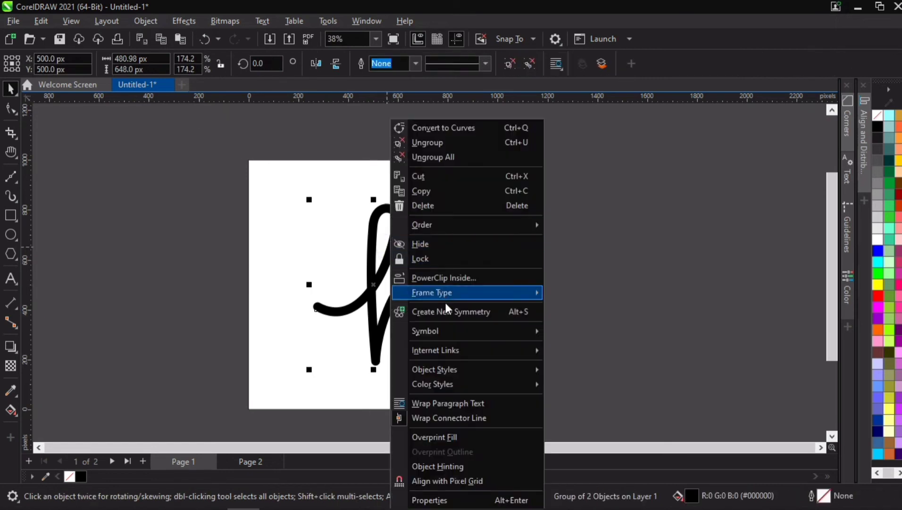
left_click(457, 278)
left_click(446, 239)
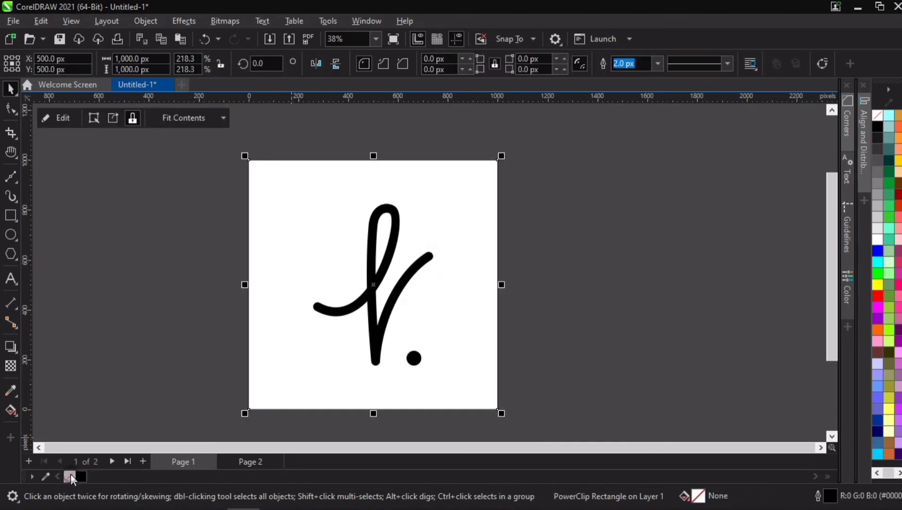
- Remove the PowerClip square's outline and open its contents for editing
right_click(73, 476)
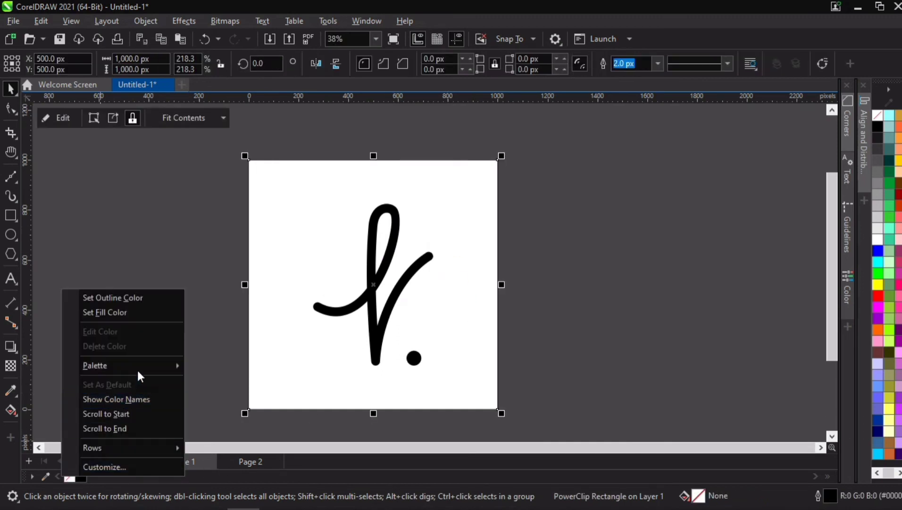
left_click(158, 296)
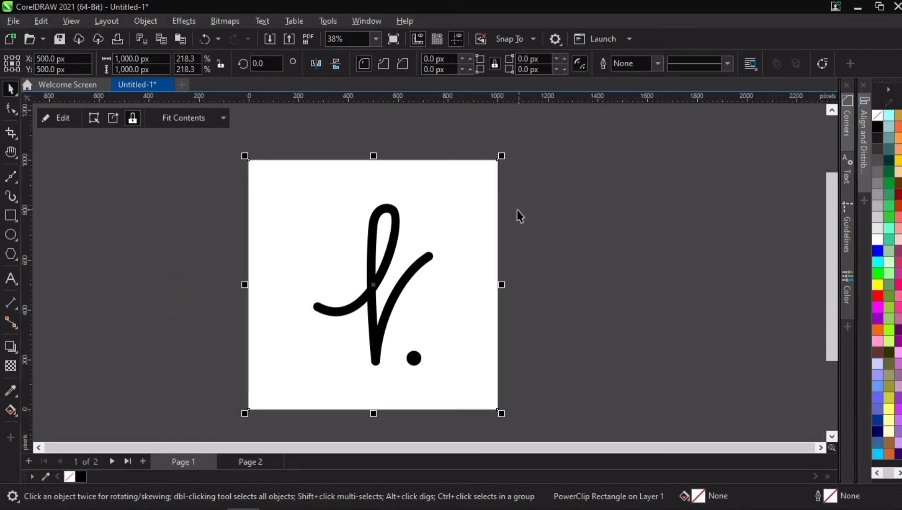
double_click(479, 229)
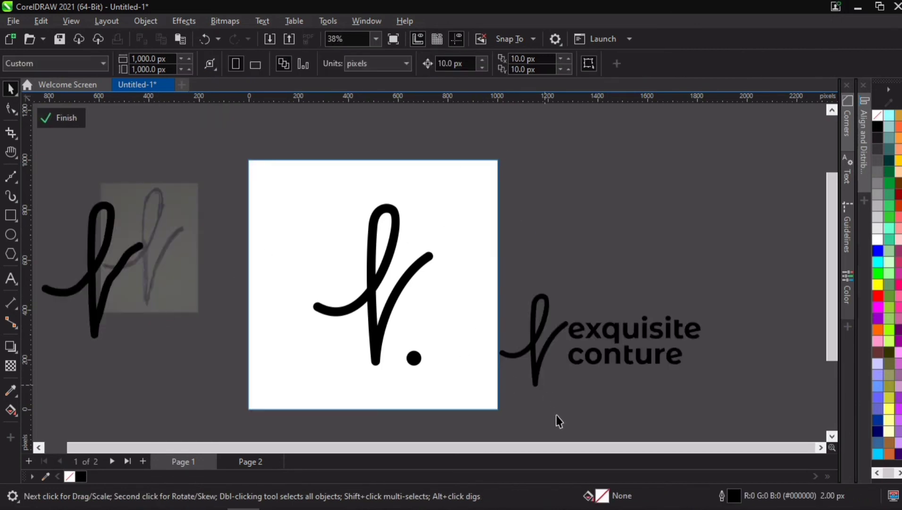
scroll(566, 354, "down", 2)
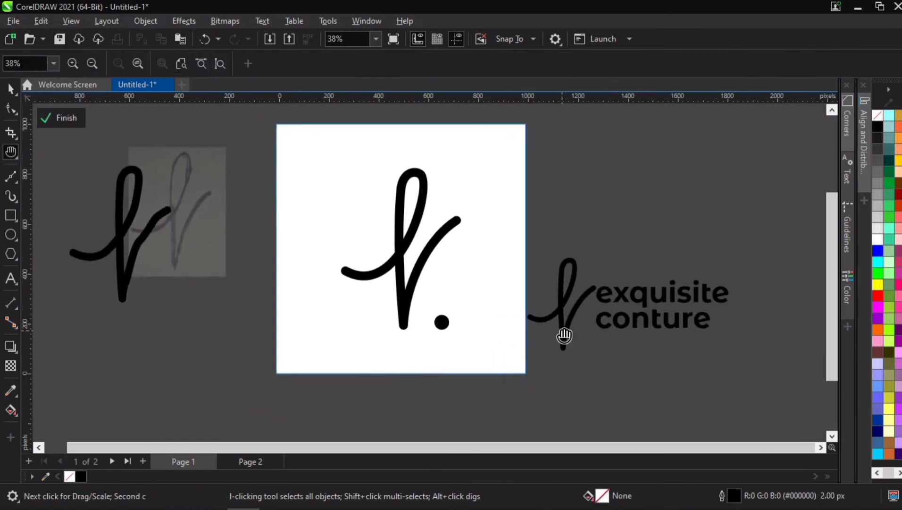
- Draw a square of about 1070 × 1070 px without an outline and centre it on the page
left_click(11, 215)
left_click_drag(267, 118, 537, 353)
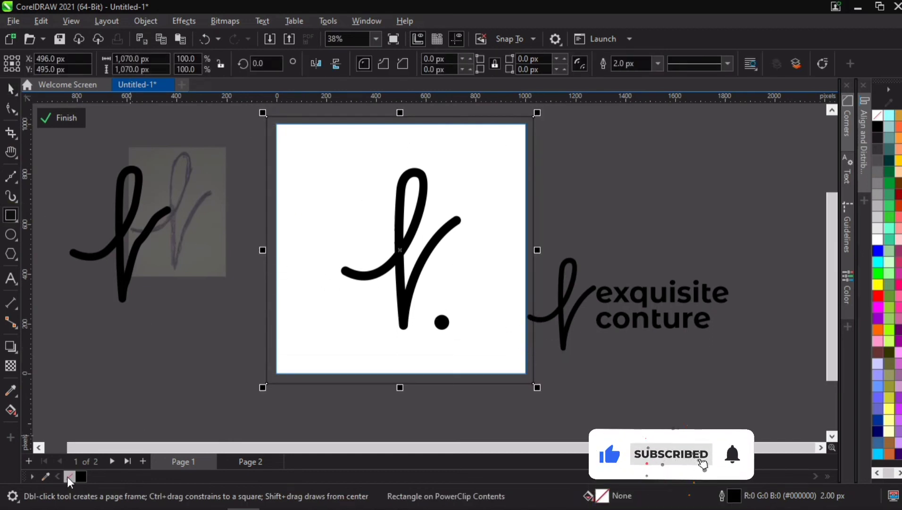
left_click(11, 88)
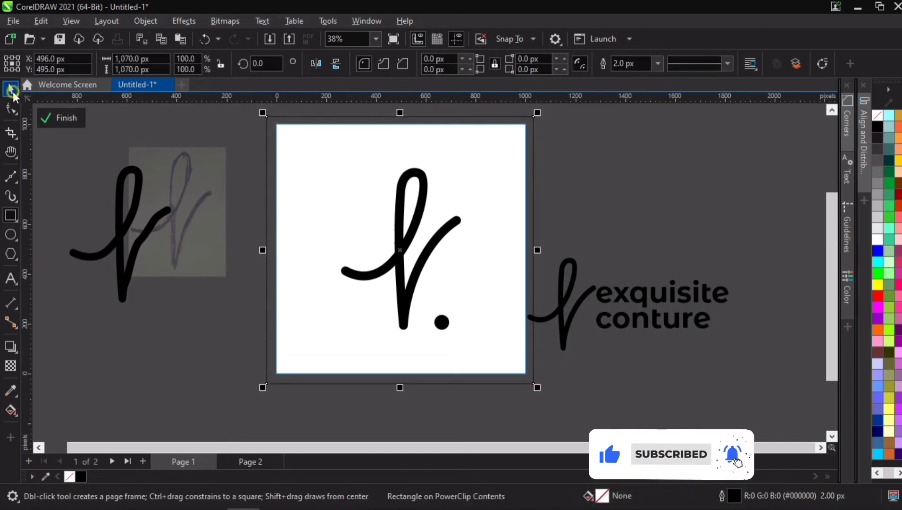
right_click(74, 470)
left_click(144, 290)
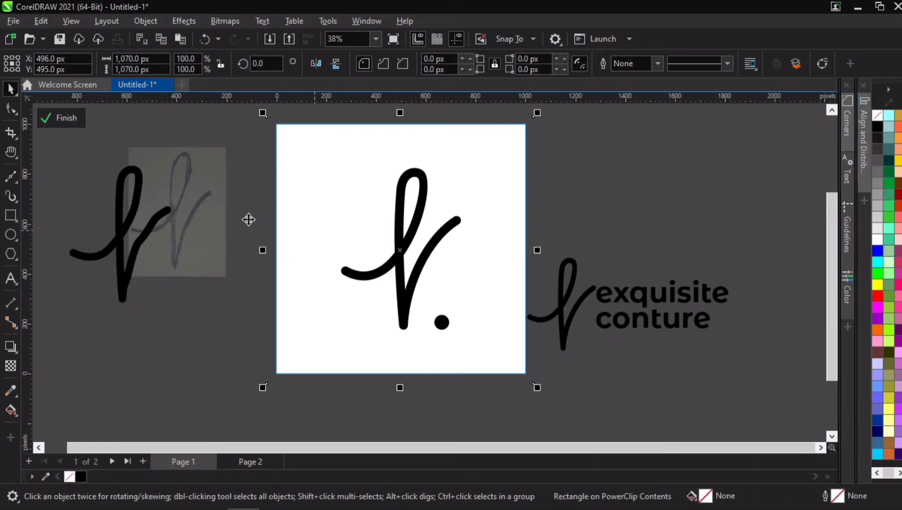
key("p")
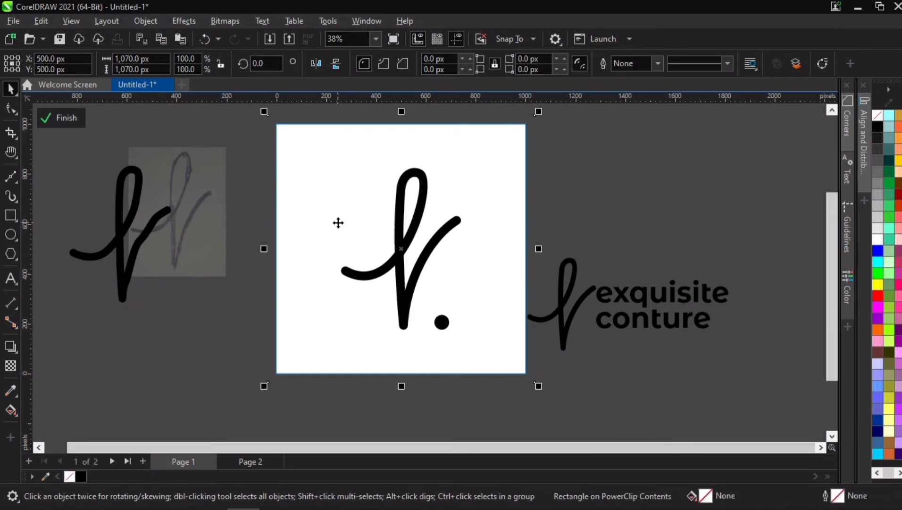
- Fill the new square with white and send it behind the letter mark
left_click(877, 239)
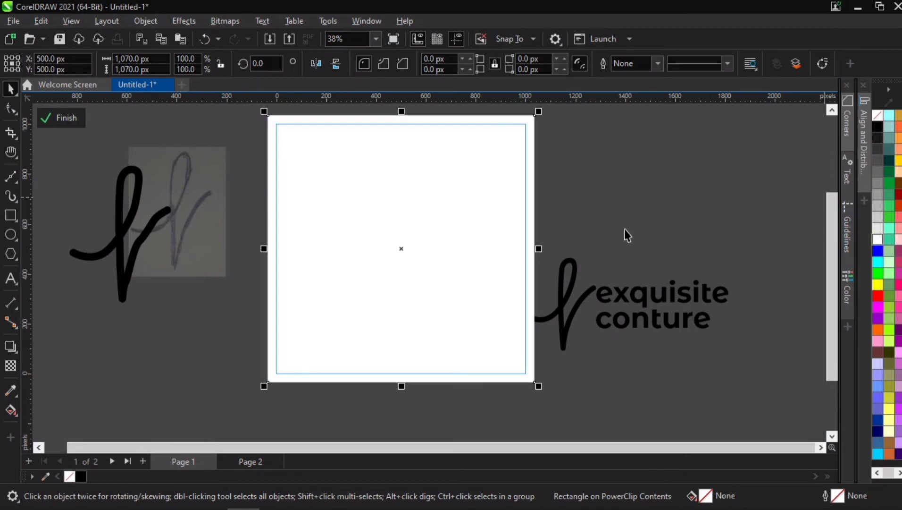
key("shift+Page_Down")
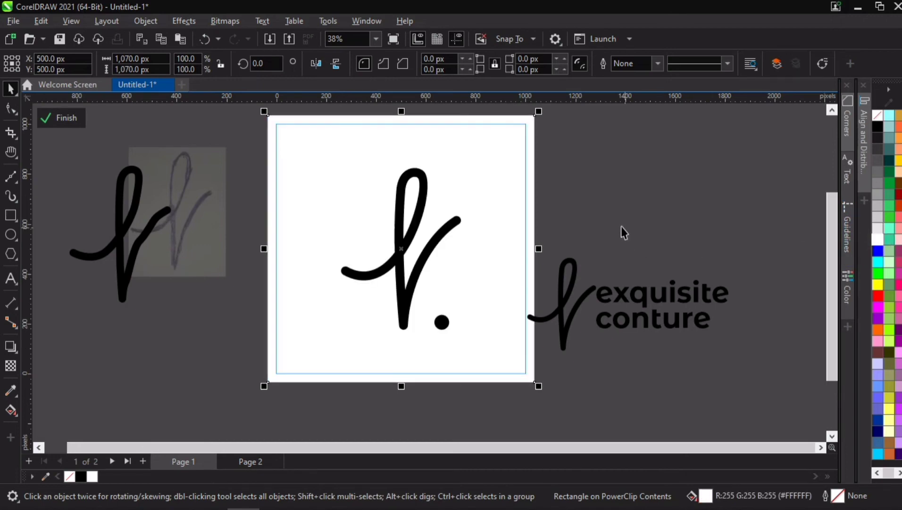
- Move the "exquisite conture" logo clear of the white square and finish editing the PowerClip
key("h")
left_click_drag(610, 217, 492, 234)
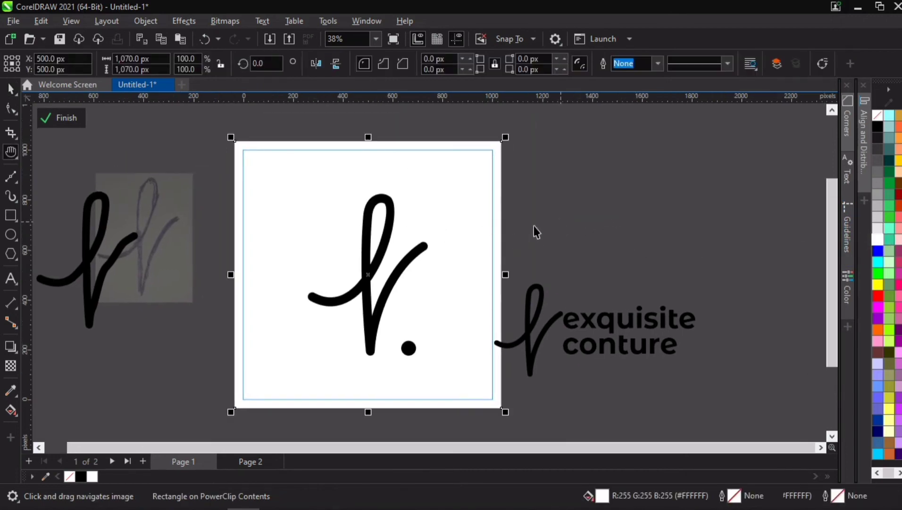
key("space")
left_click(547, 217)
left_click_drag(540, 299, 597, 233)
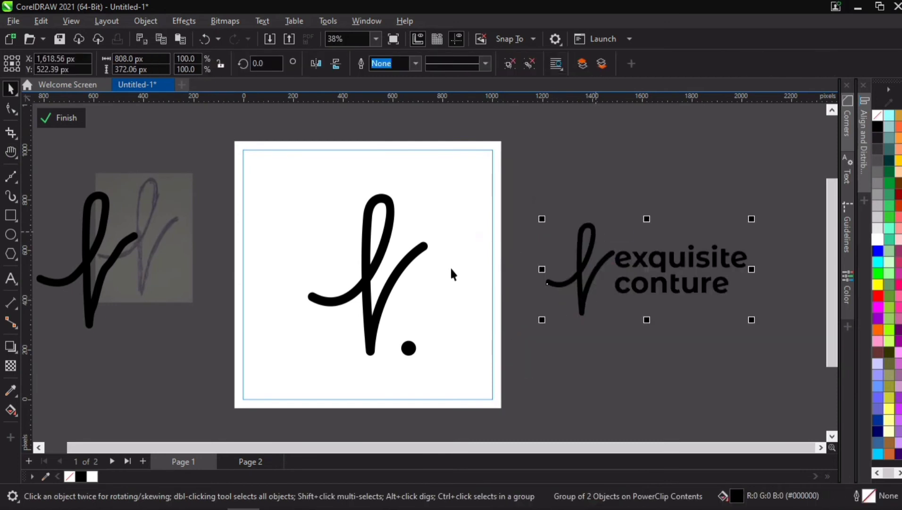
left_click(396, 273)
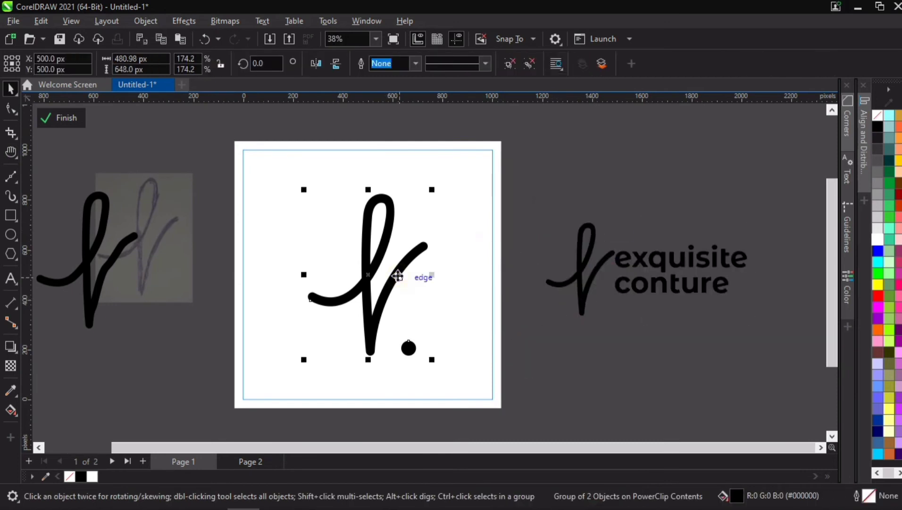
left_click(189, 303)
left_click(238, 338)
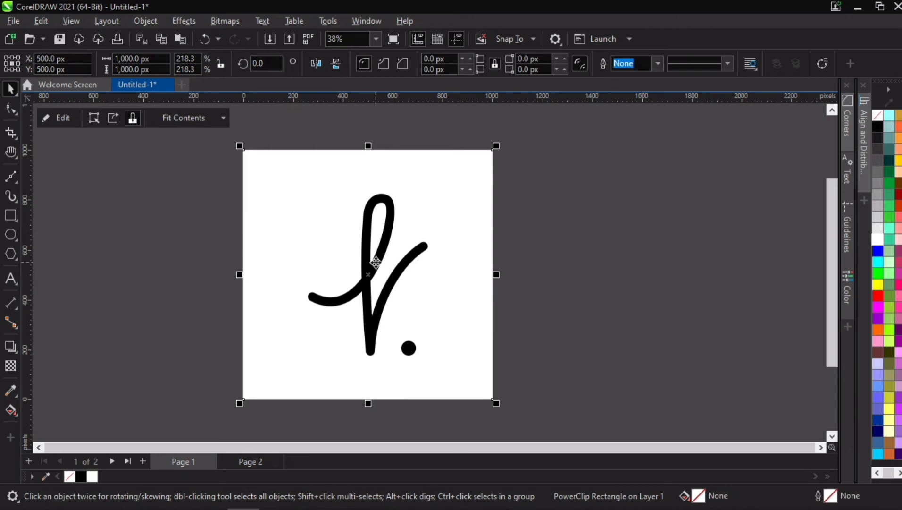
- Invert the PowerClip's colours to a white letter mark and dot on a black background square
double_click(375, 261)
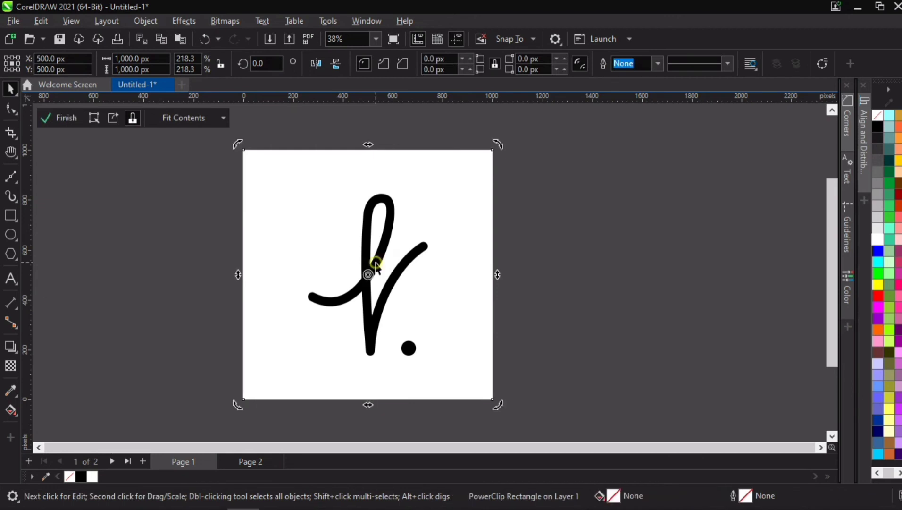
left_click(92, 476)
left_click(260, 351)
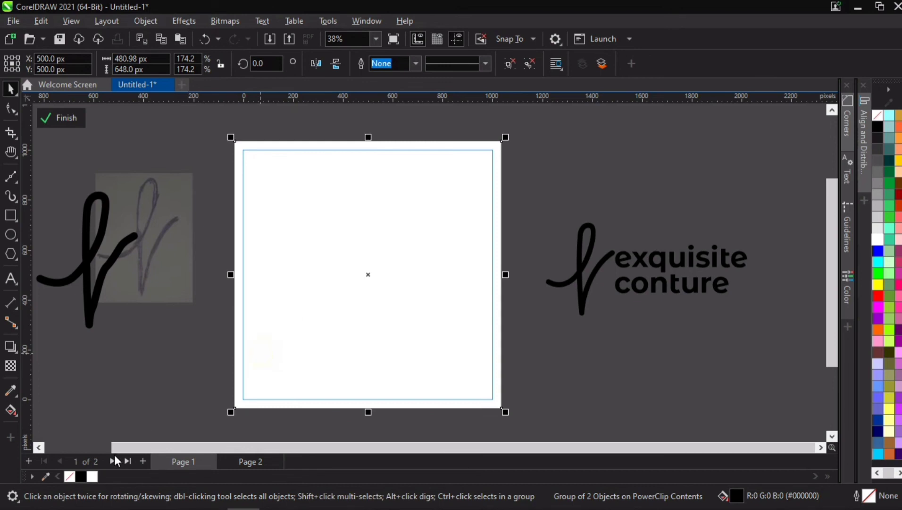
left_click(78, 476)
left_click(57, 118)
left_click(611, 258)
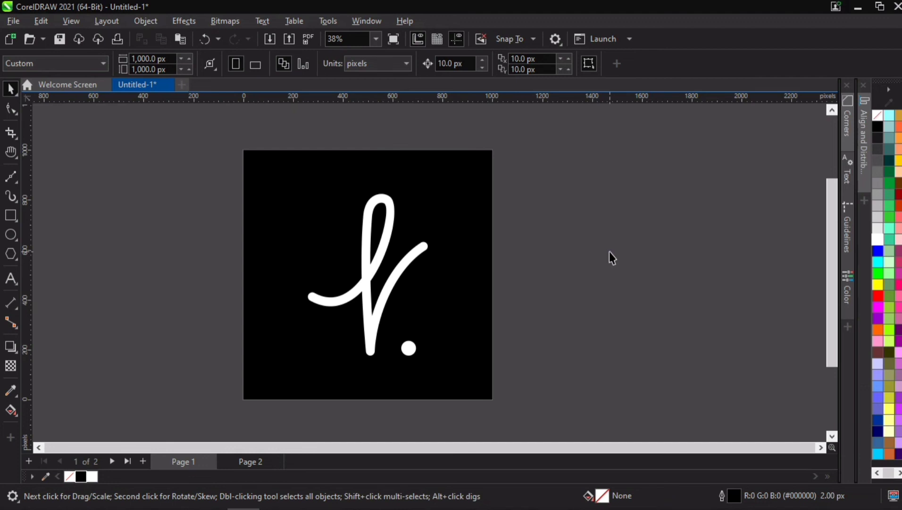
- Recolour the PowerClip's letter mark and dot black and its background square white
left_click(411, 286)
double_click(394, 284)
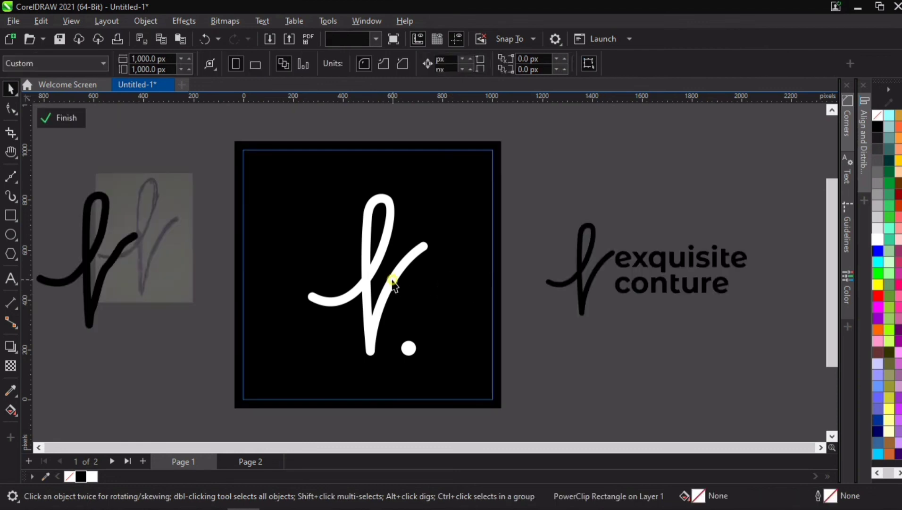
left_click(393, 284)
left_click(78, 477)
left_click(238, 384)
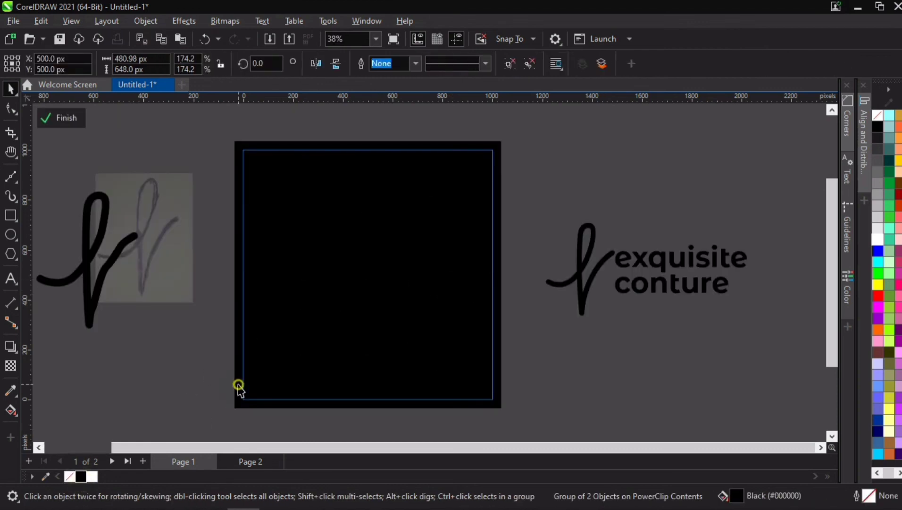
left_click(93, 477)
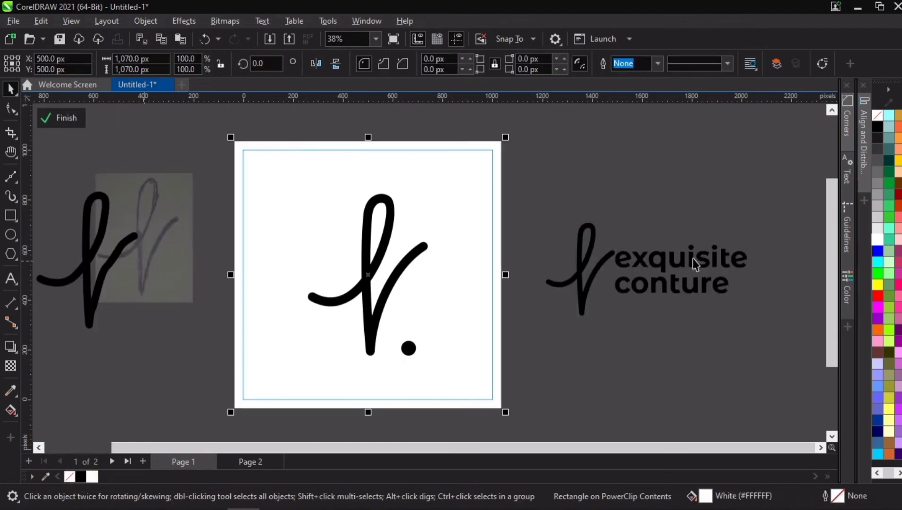
left_click(611, 336)
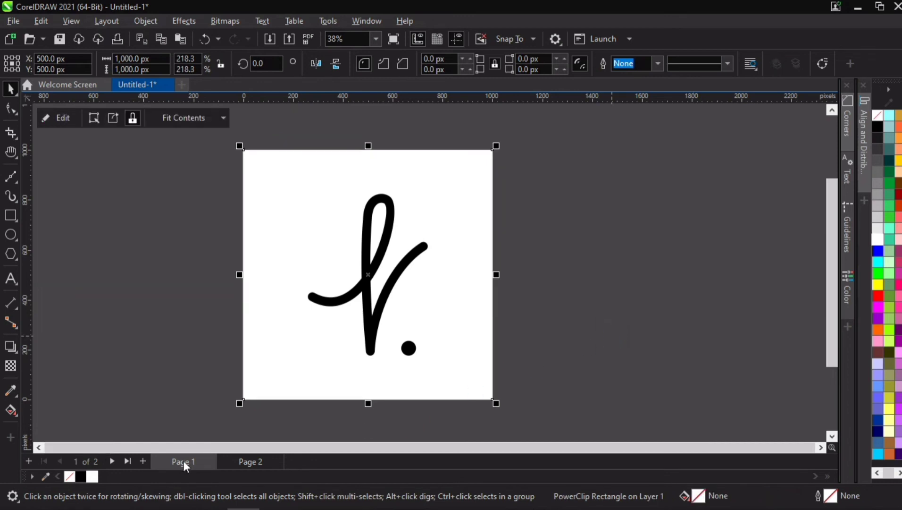
- On a duplicate of Page 1, move the letter mark off the square and centre the "exquisite conture" logo on the page
key("Delete")
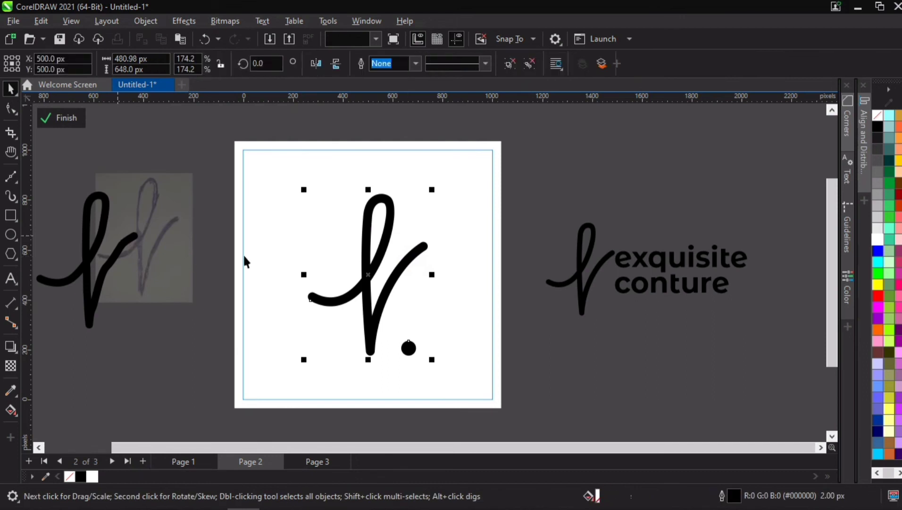
left_click_drag(365, 243, 116, 295)
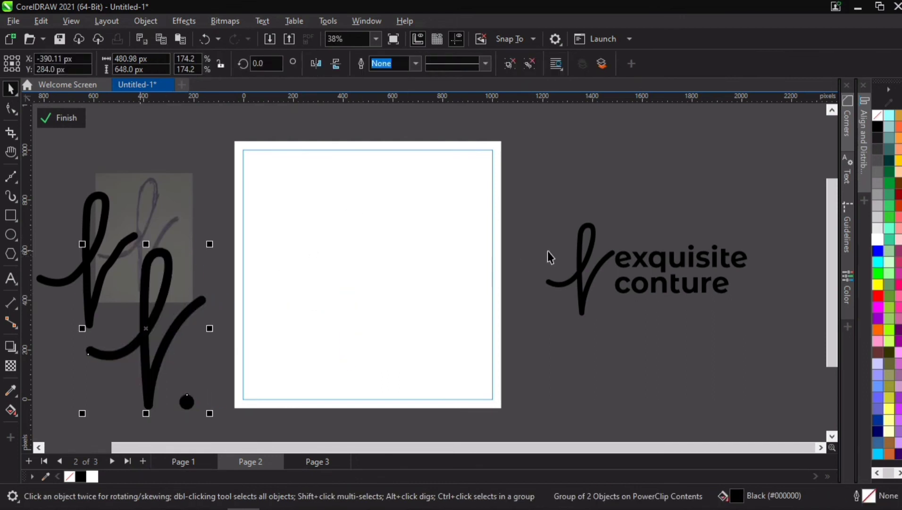
left_click(578, 268)
key("p")
left_click(574, 284, "ctrl")
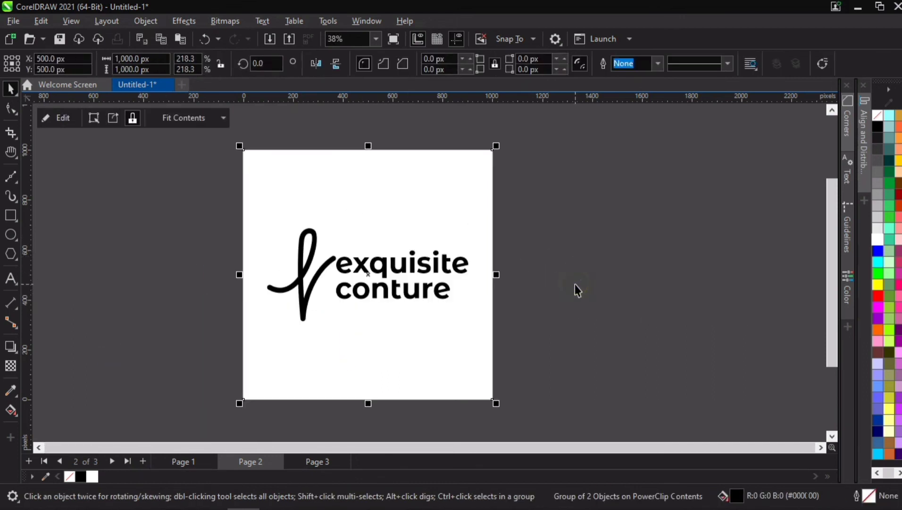
- Invert Page 2's PowerClip colours to a white "exquisite conture" logo on a black background square
left_click(382, 299, "ctrl")
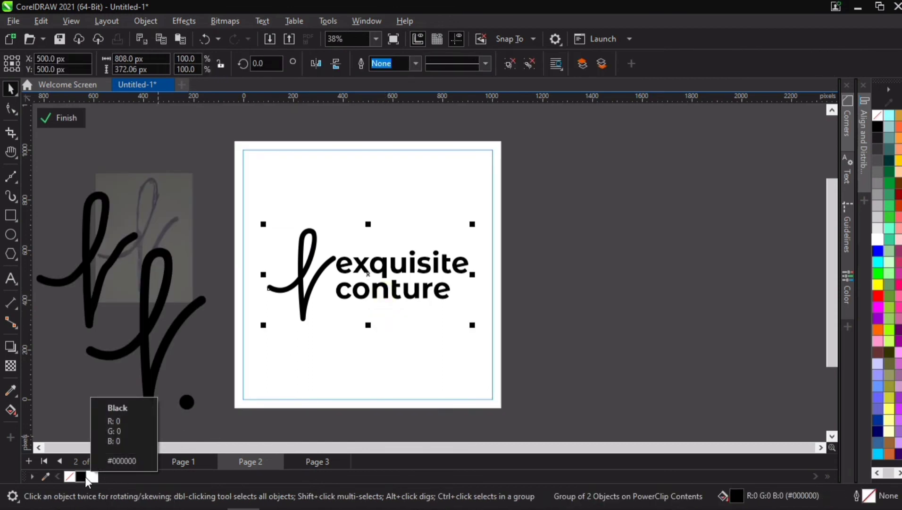
key("Delete")
left_click(253, 390)
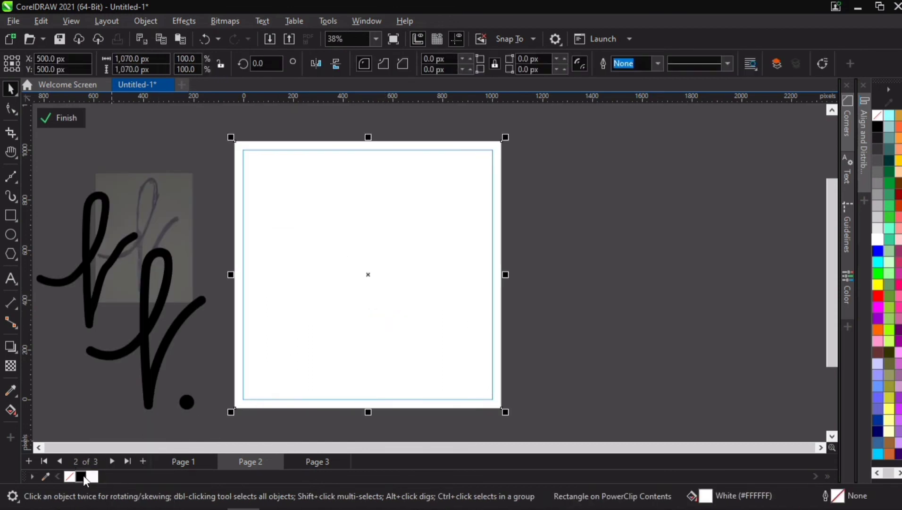
left_click(83, 475)
left_click(659, 253, "ctrl")
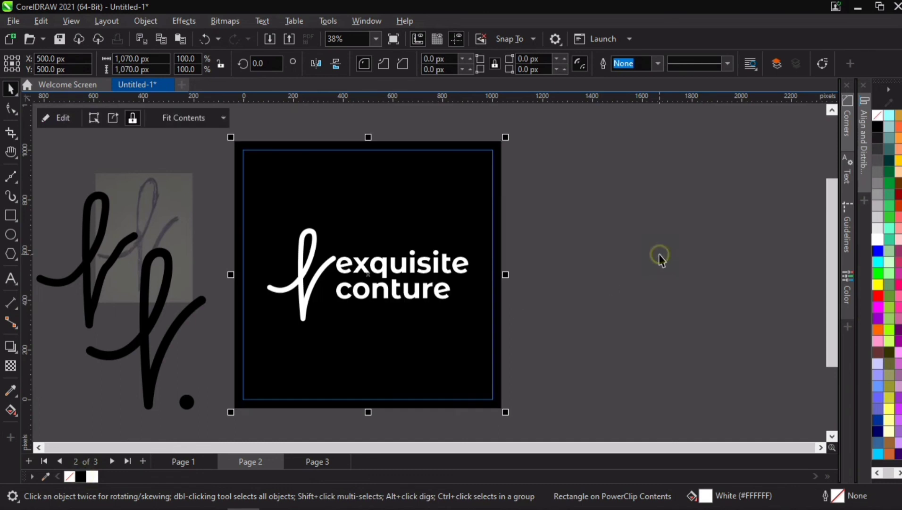
- Nudge the "exquisite conture" text inside the logo group 30 px to the right, away from the letter mark
left_click(380, 322, "ctrl")
left_click(383, 280)
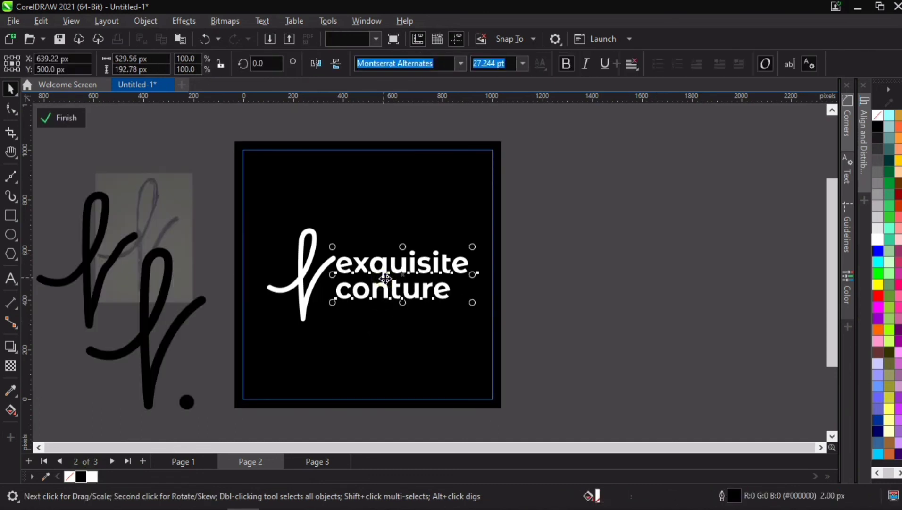
key("Right")
key("Right")
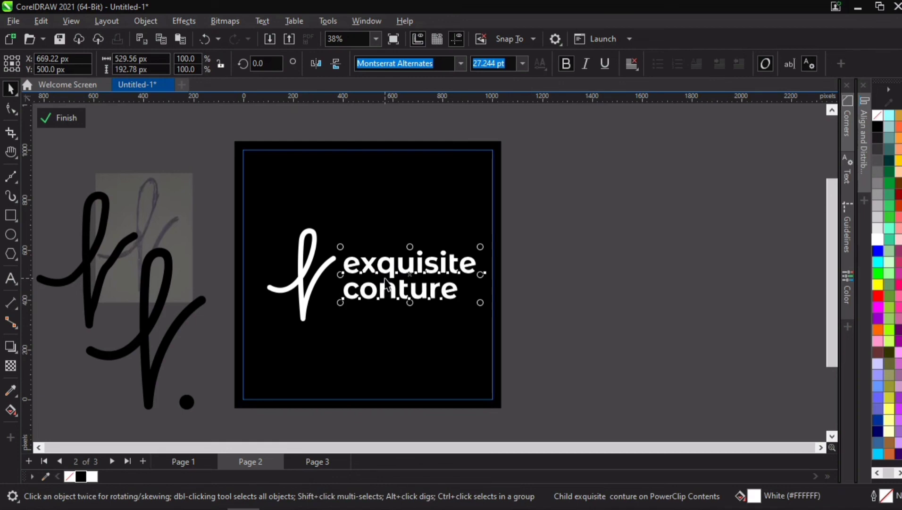
- Recolour the "exquisite conture" logo on Page 2 black and its background square white
left_click(302, 298)
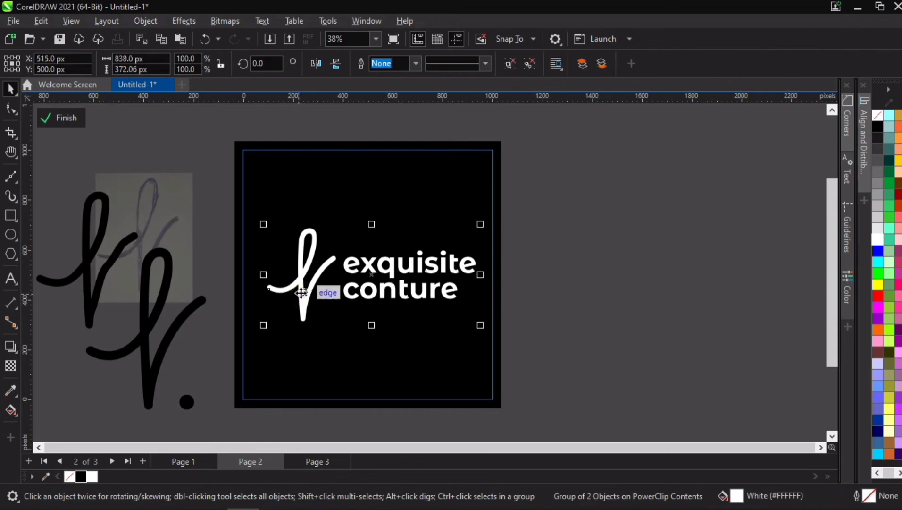
scroll(298, 288, "up", 1)
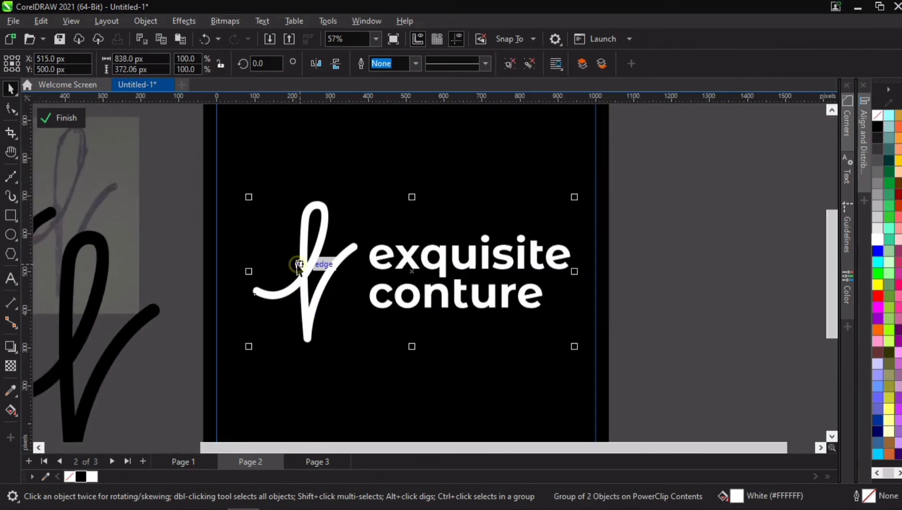
left_click(305, 280, "ctrl")
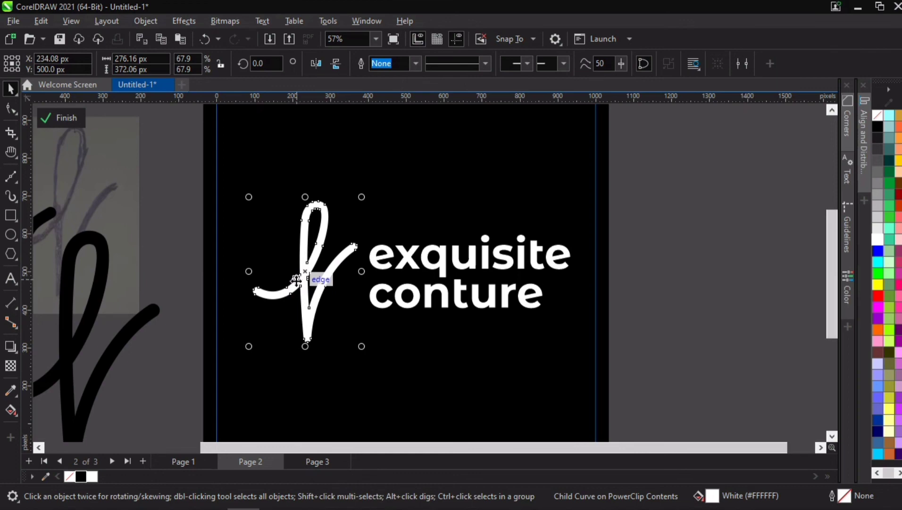
scroll(423, 271, "up", 2)
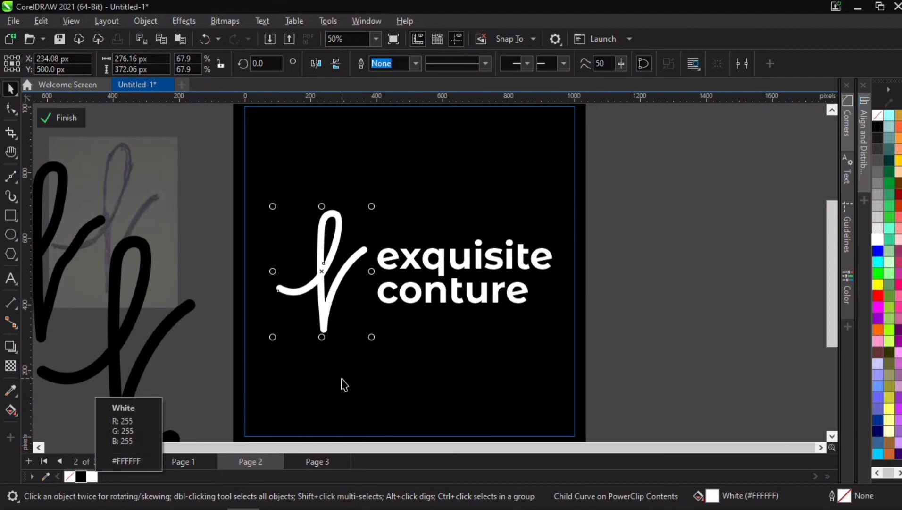
left_click(410, 301, "shift")
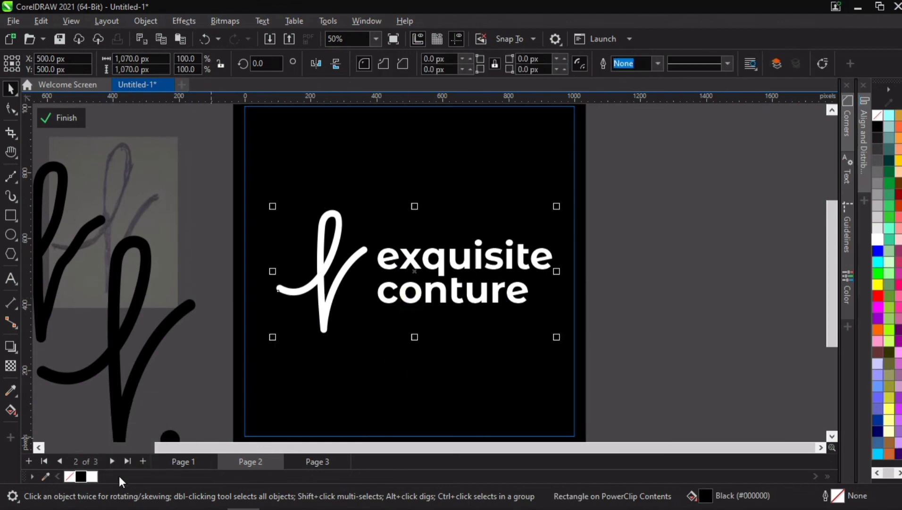
key("ctrl+g")
left_click(81, 476)
left_click(278, 377)
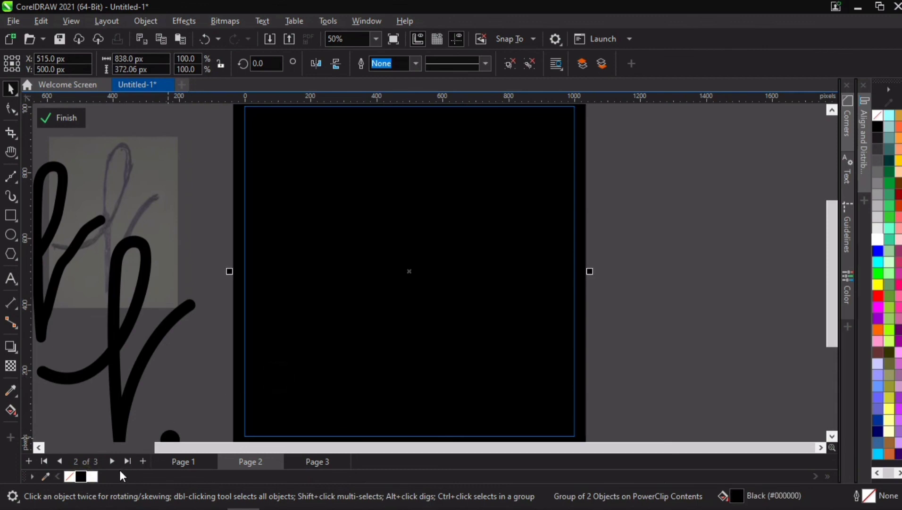
left_click(92, 476)
- Ungroup the "exquisite conture" logo and select its letter mark on its own
left_click(322, 283)
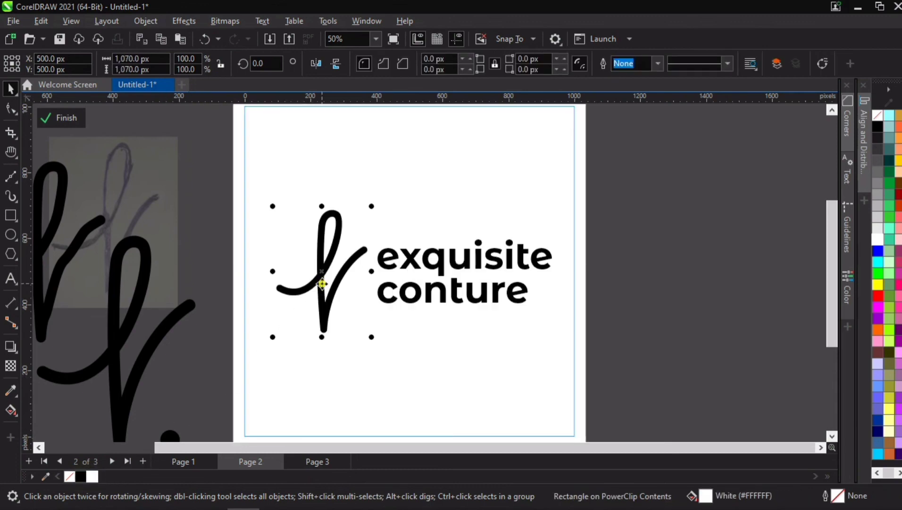
left_click(420, 288)
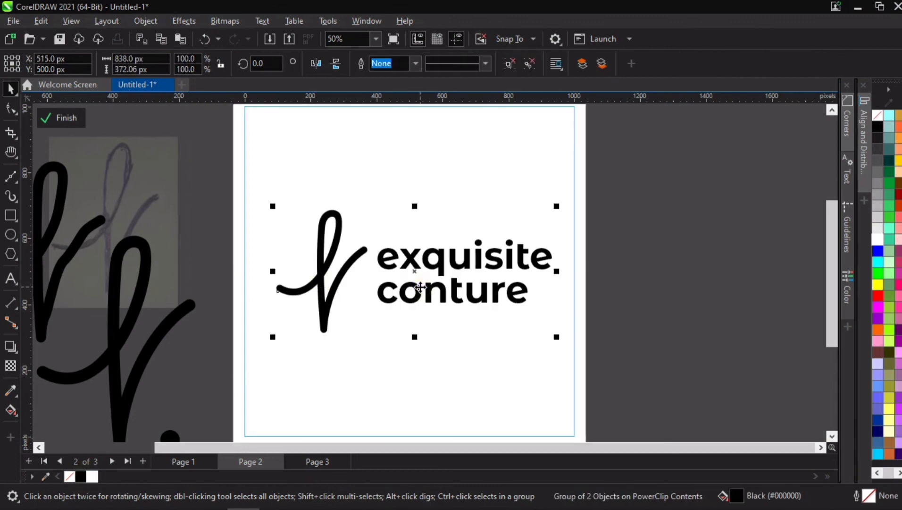
key("ctrl+u")
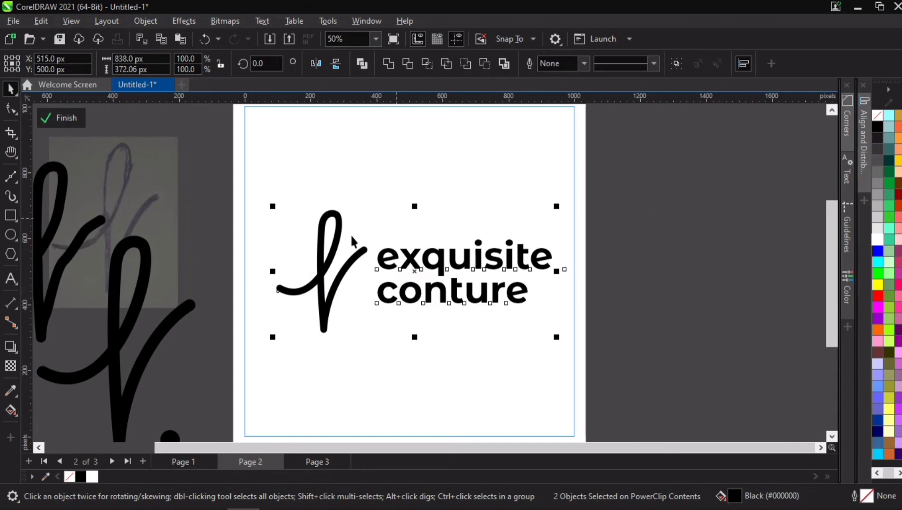
left_click(219, 217)
left_click(323, 251)
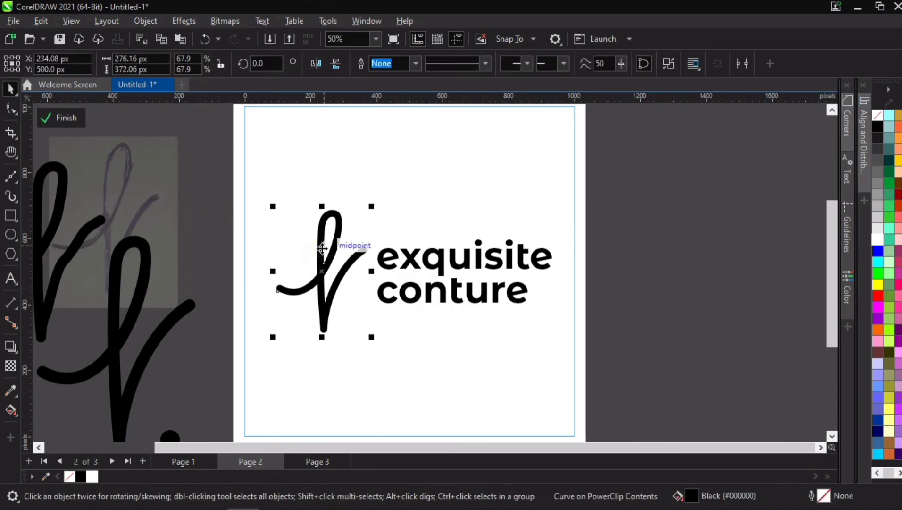
- Give the letter mark on Page 2 a 4.0 px black outline to thicken its strokes
right_click(70, 477)
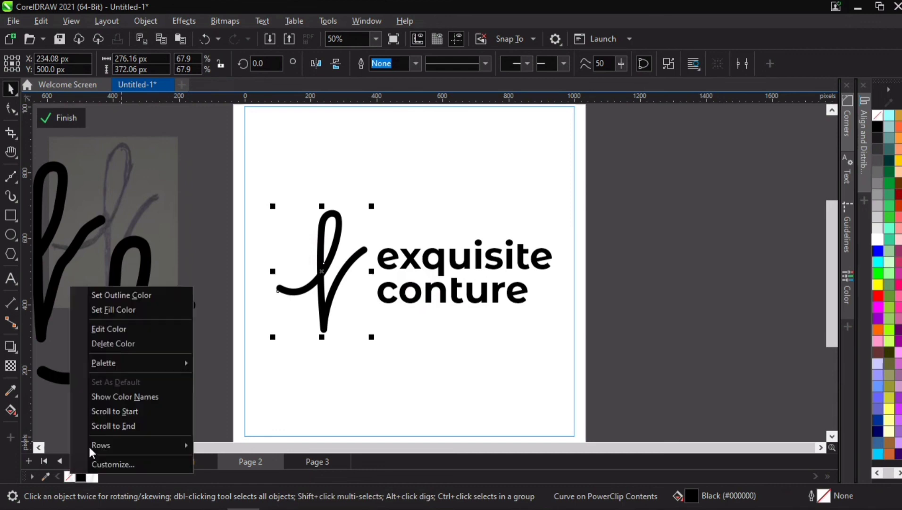
left_click(158, 295)
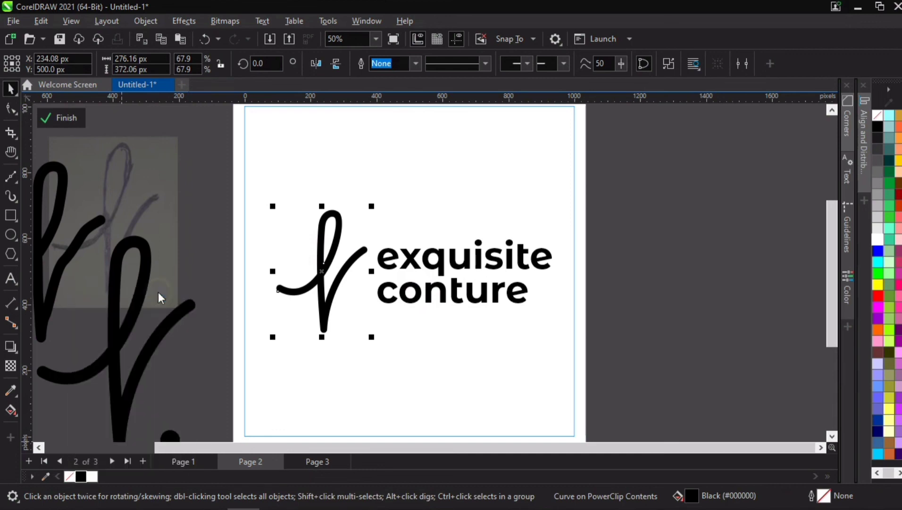
left_click(416, 63)
left_click(393, 117)
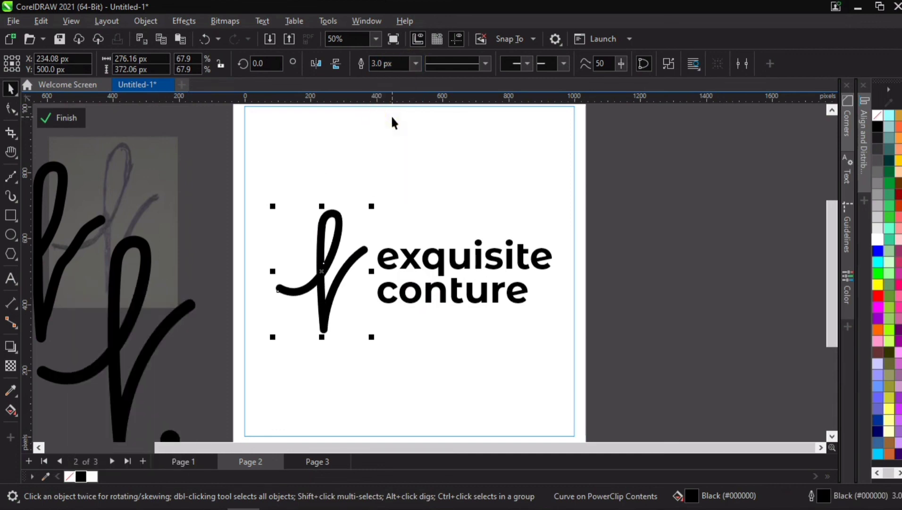
left_click(415, 63)
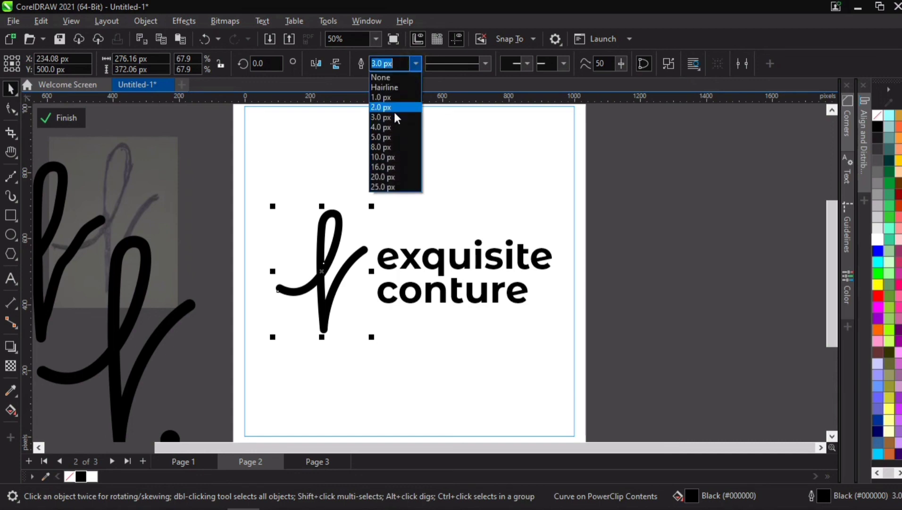
left_click(394, 127)
left_click(375, 366)
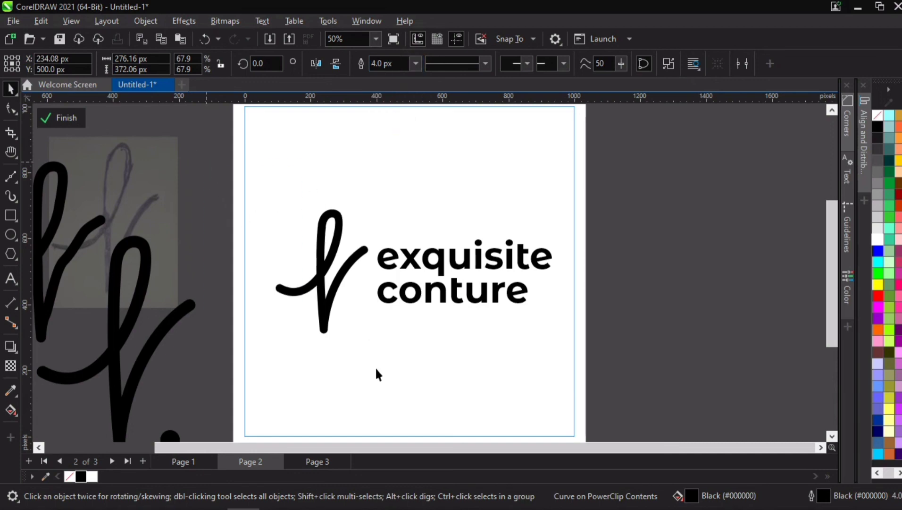
- Convert the letter mark's outline to an object and weld it to the letter shape
left_click(336, 298)
left_click(153, 23)
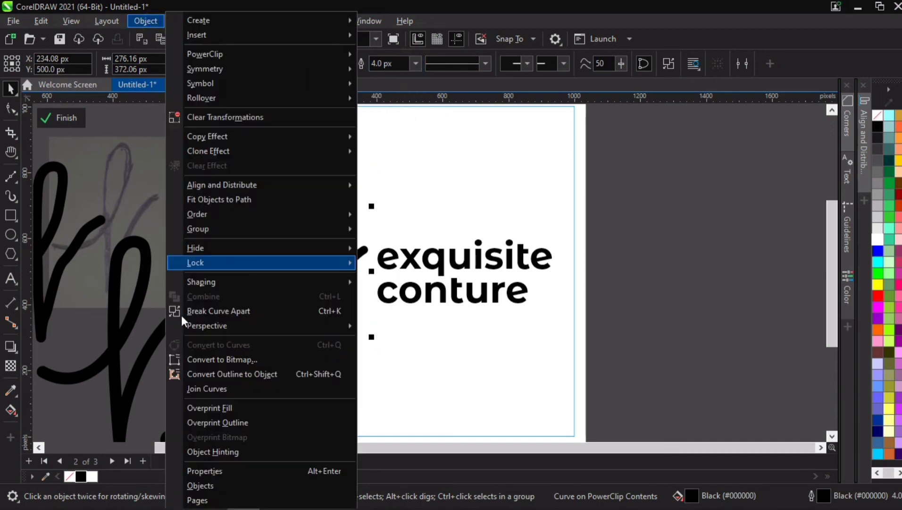
left_click(212, 372)
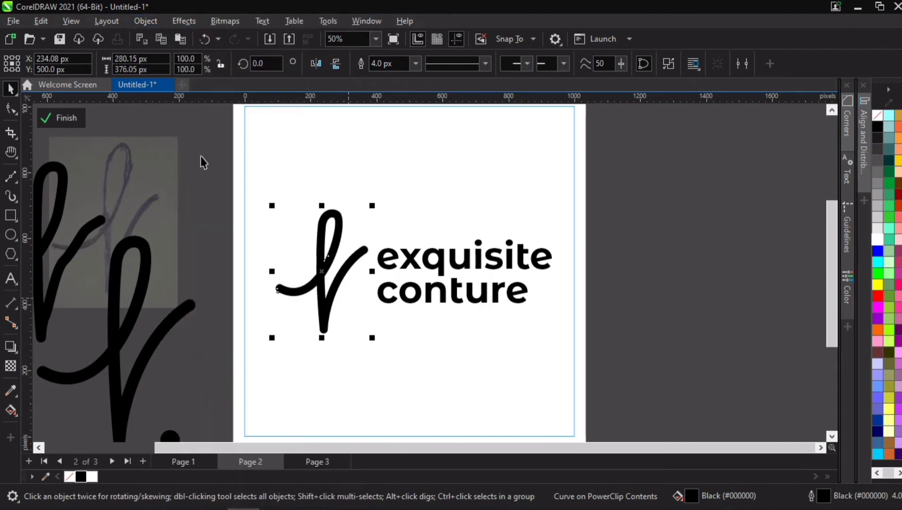
left_click_drag(195, 146, 384, 358)
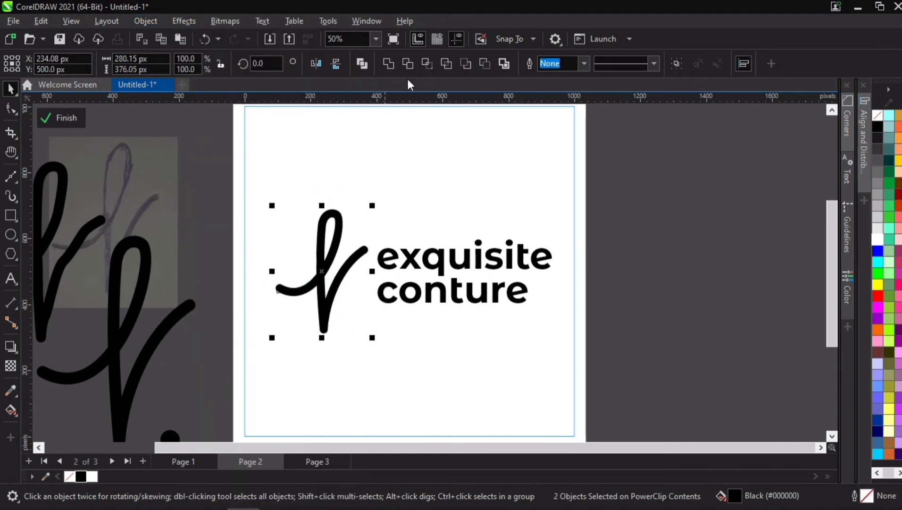
left_click(388, 64)
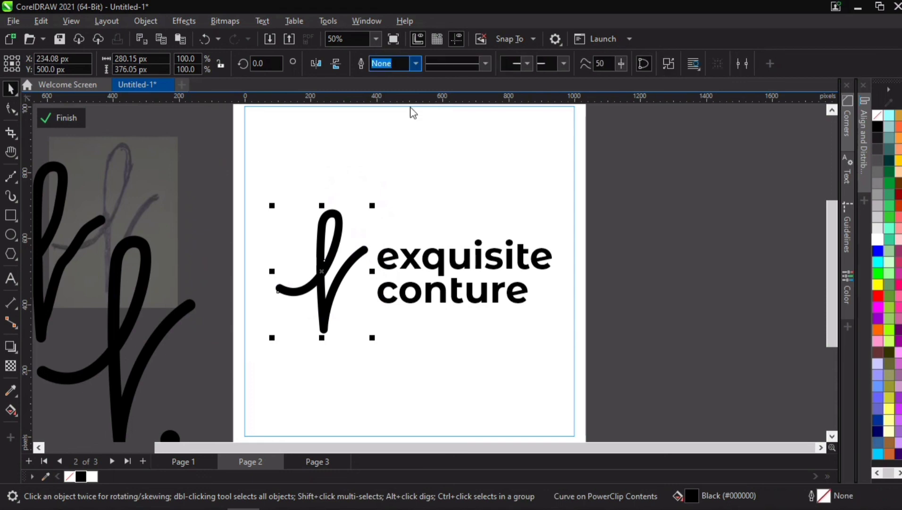
- Group the thickened letter mark with the "exquisite conture" text and centre the group on the page
key("ctrl+z")
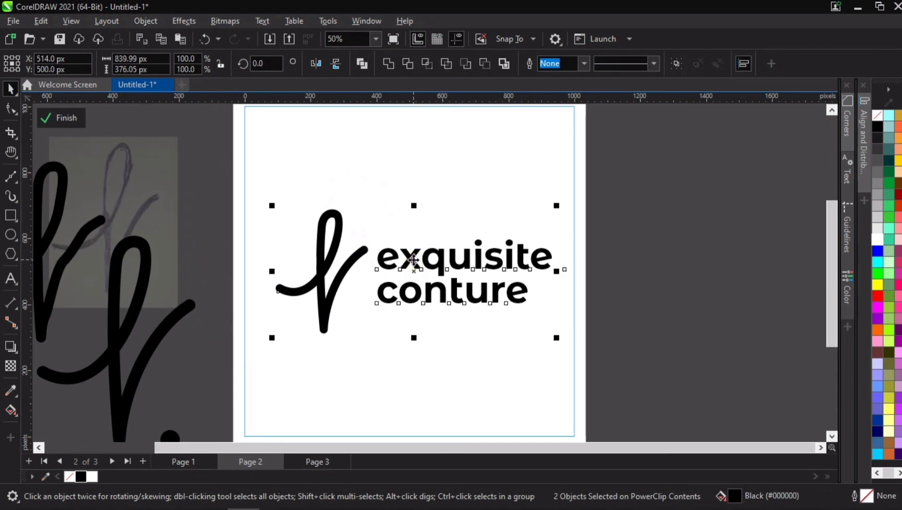
key("ctrl+g")
key("p")
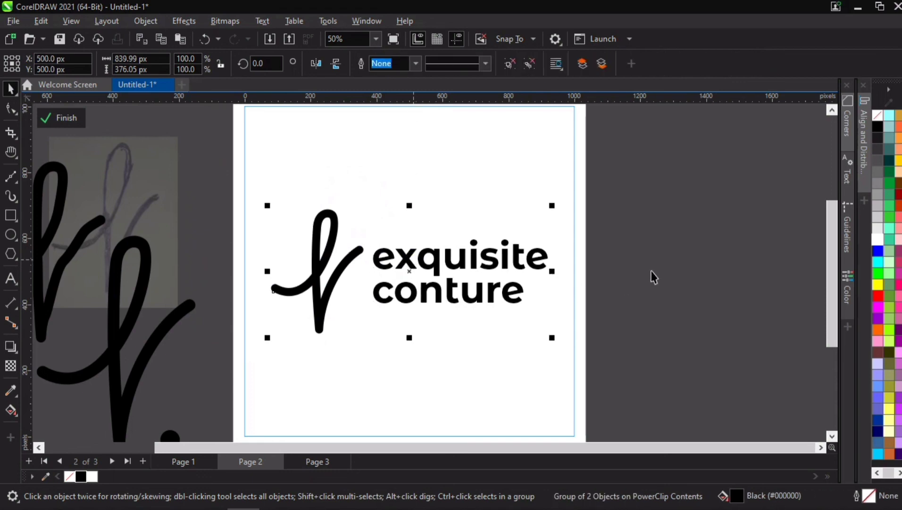
- Recolour the grouped logo white and its background square black, and finish editing the PowerClip
left_click(432, 297)
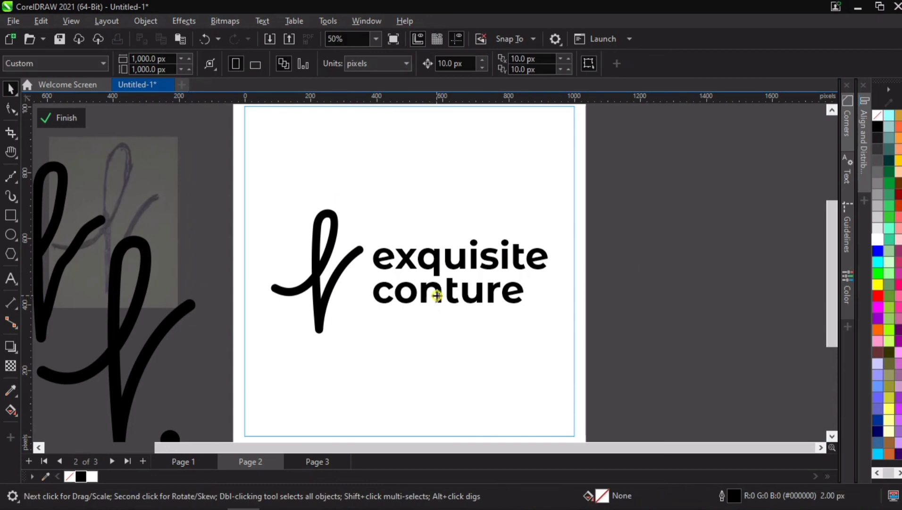
left_click(92, 476)
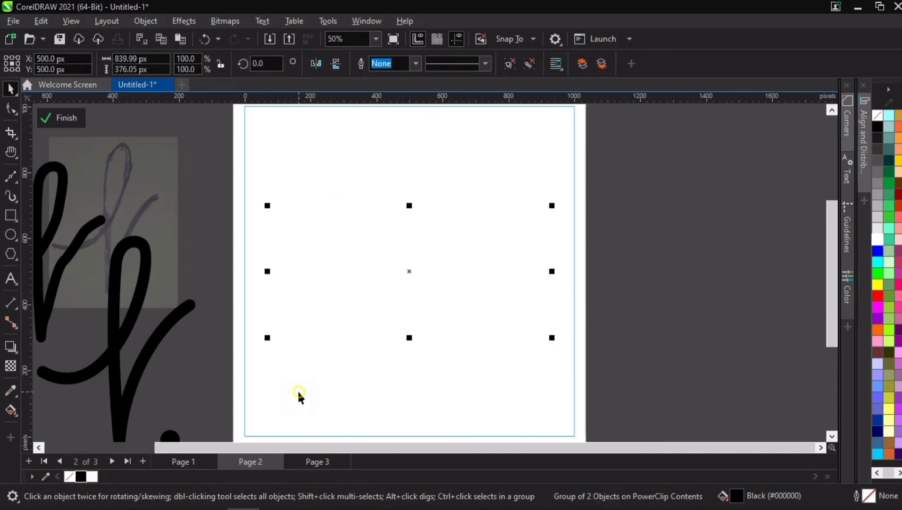
left_click(83, 476)
left_click(674, 281)
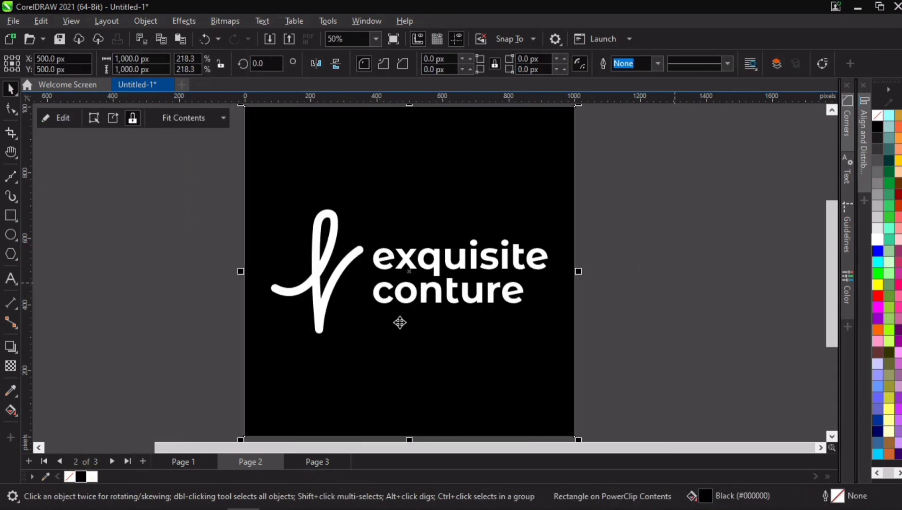
- Review the whole logo on Page 2 and the dotted letter mark on Page 1
scroll(404, 326, "down", 1)
scroll(404, 326, "down", 1)
left_click(596, 278)
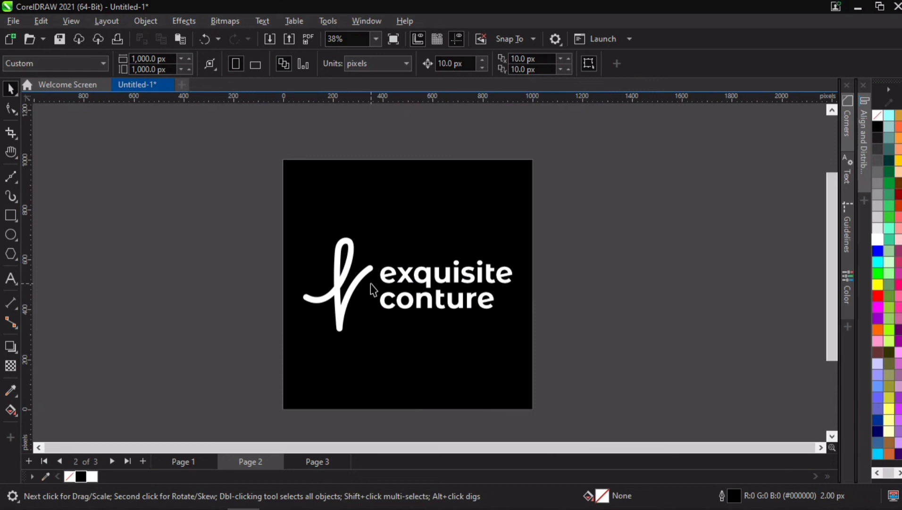
left_click(183, 460)
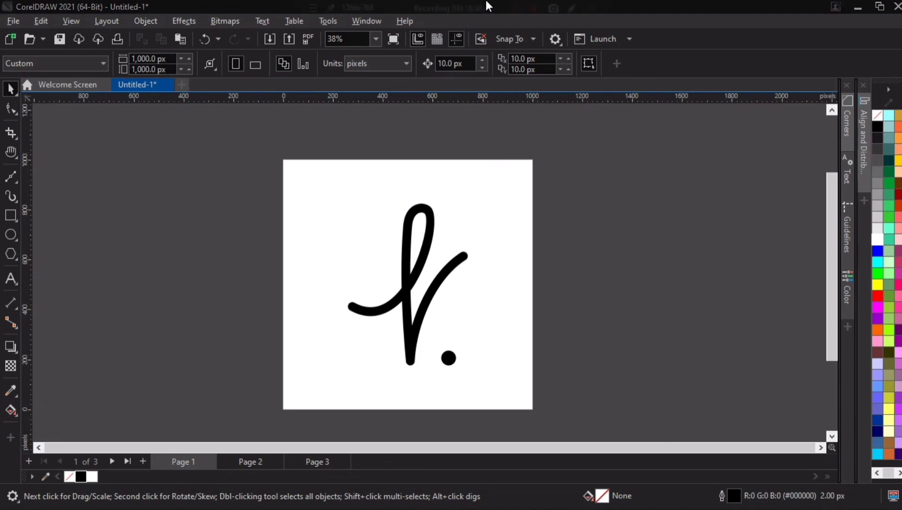
mouse_move(485, 1)
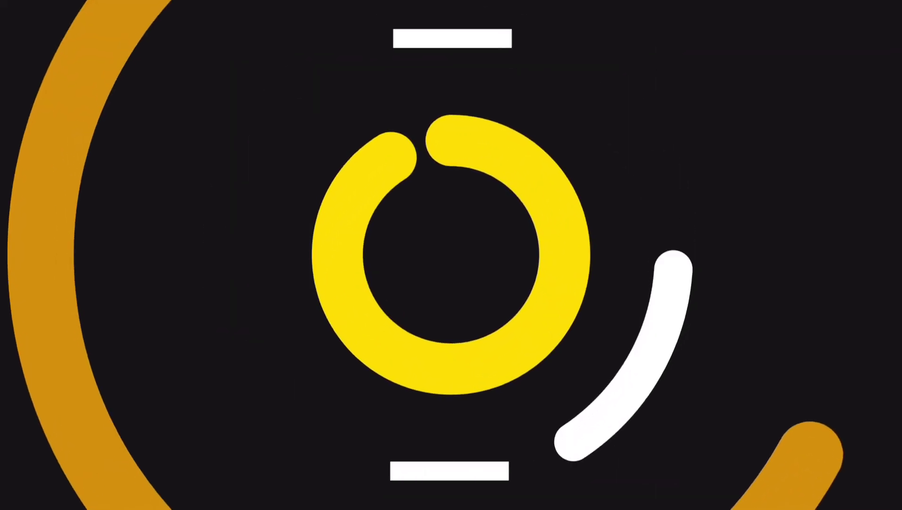